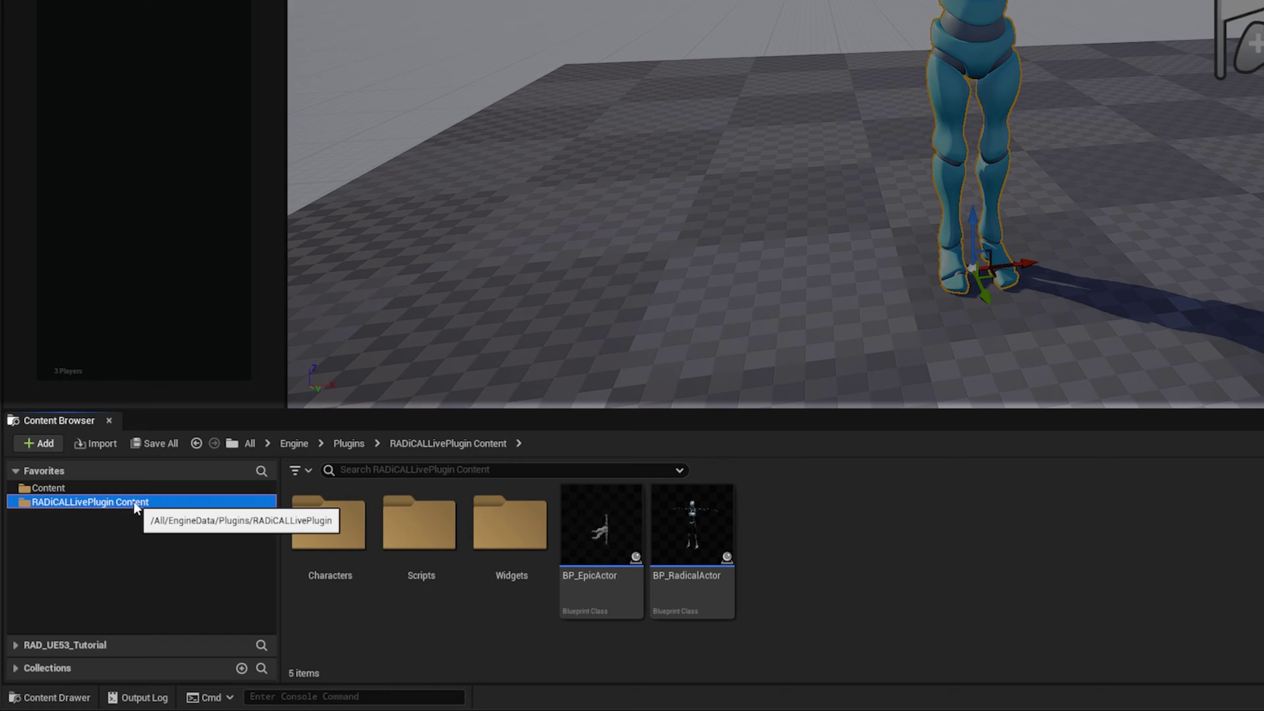
Locate the Mixamo_IKRIG asset in the RADiCAL Live plugin's Characters/IK_RIGS folder
click(348, 542)
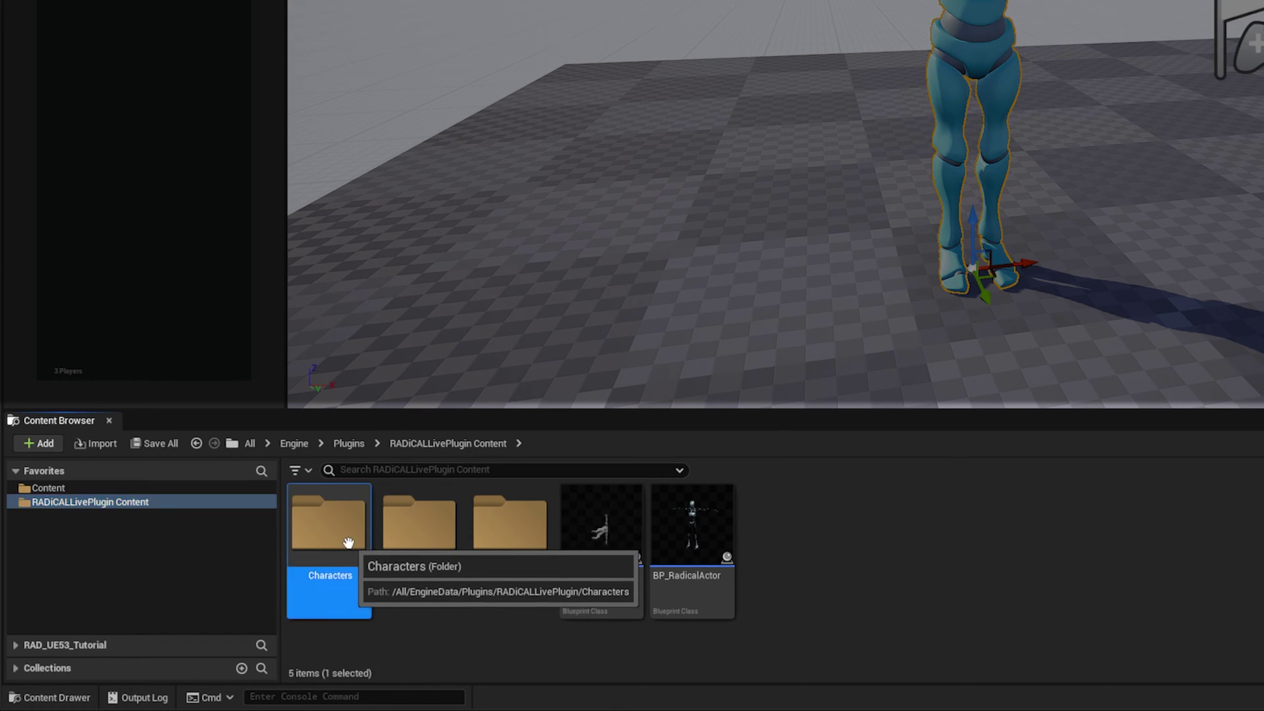
double_click(348, 543)
click(422, 545)
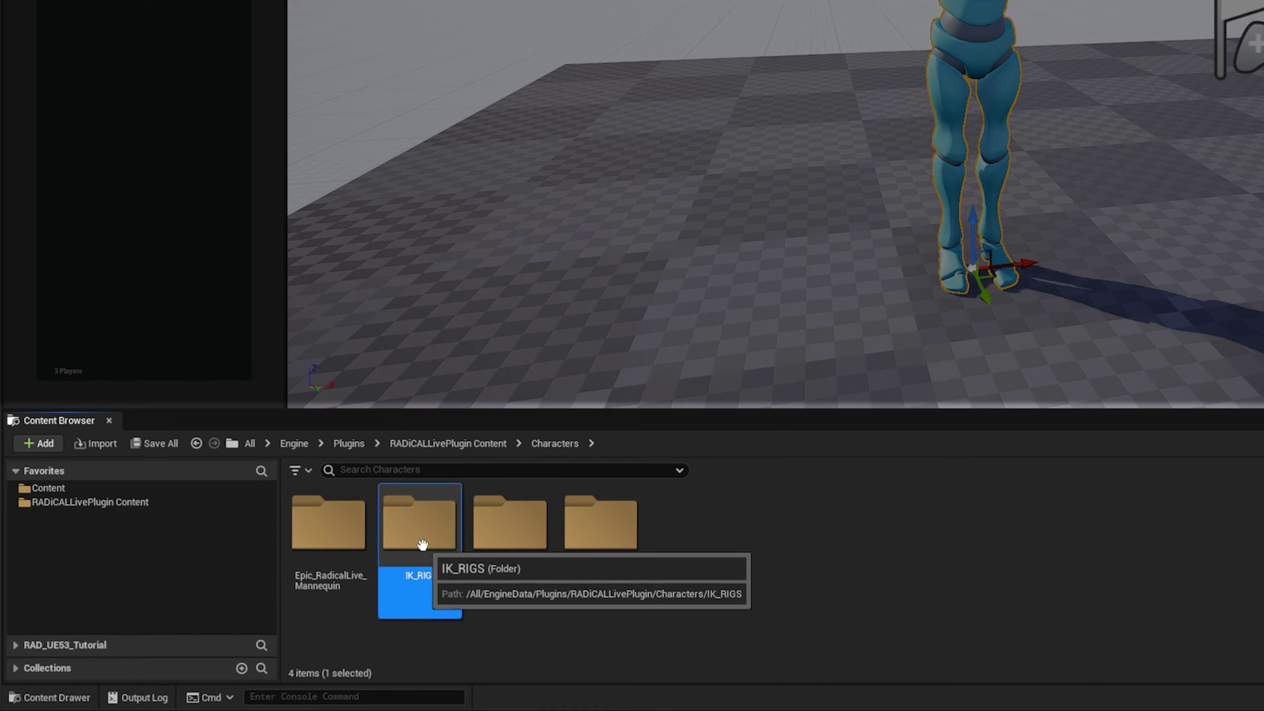
double_click(422, 545)
click(516, 544)
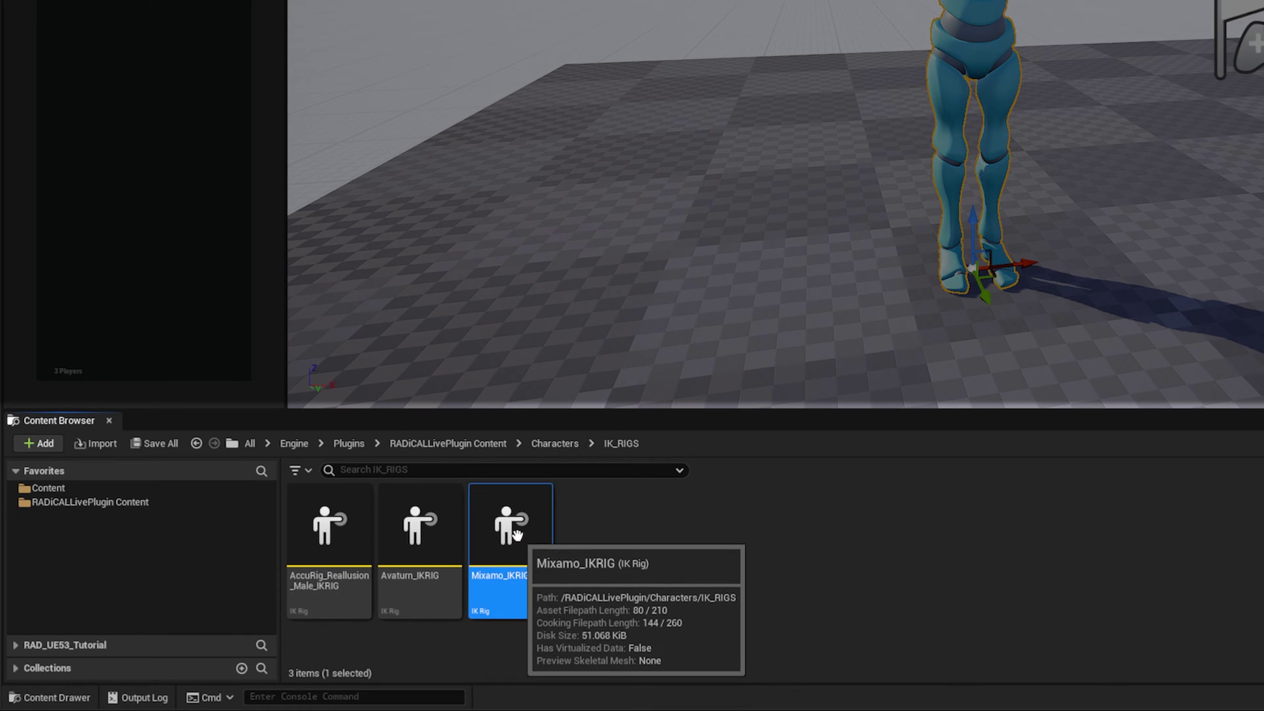
Go back to the plugin's Characters folder and open Radical/Rigs to view the supplied retargeters
key(alt+Left)
click(610, 544)
double_click(611, 544)
click(610, 601)
double_click(611, 609)
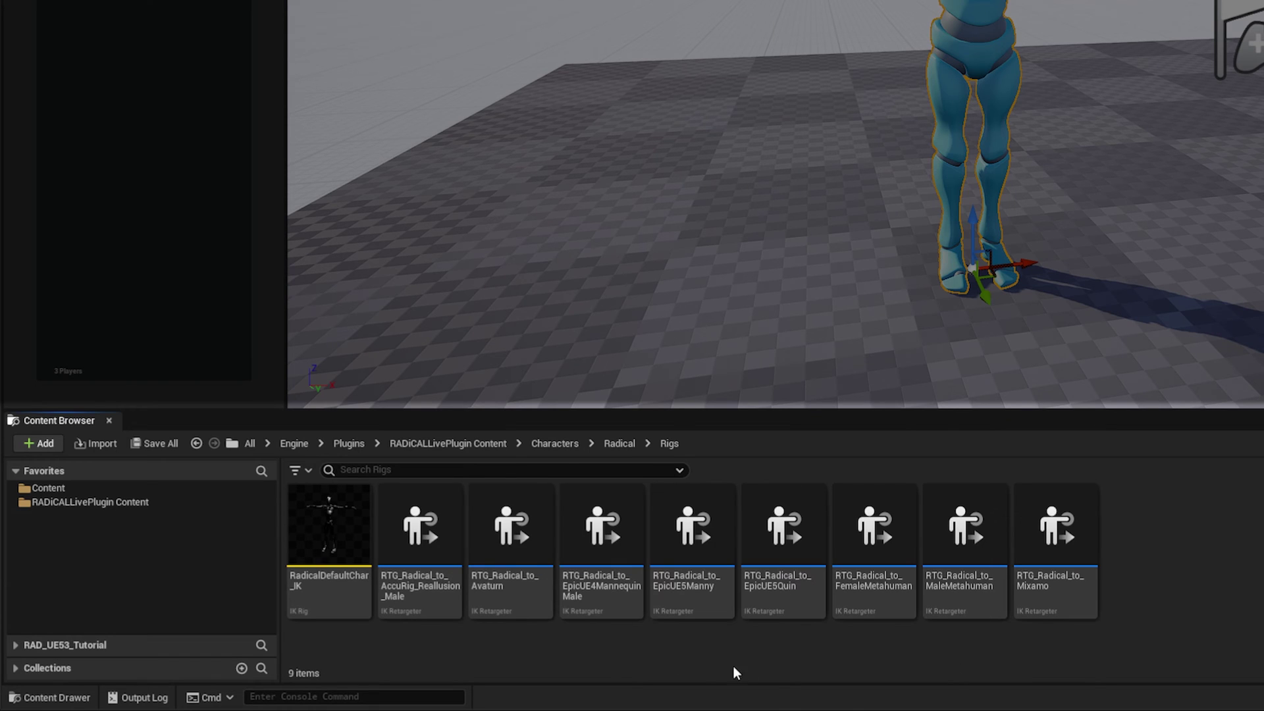
Open the RTG_Radical_to_Mixamo retargeter and preview radical_run_animation on both characters from different angles
click(1065, 590)
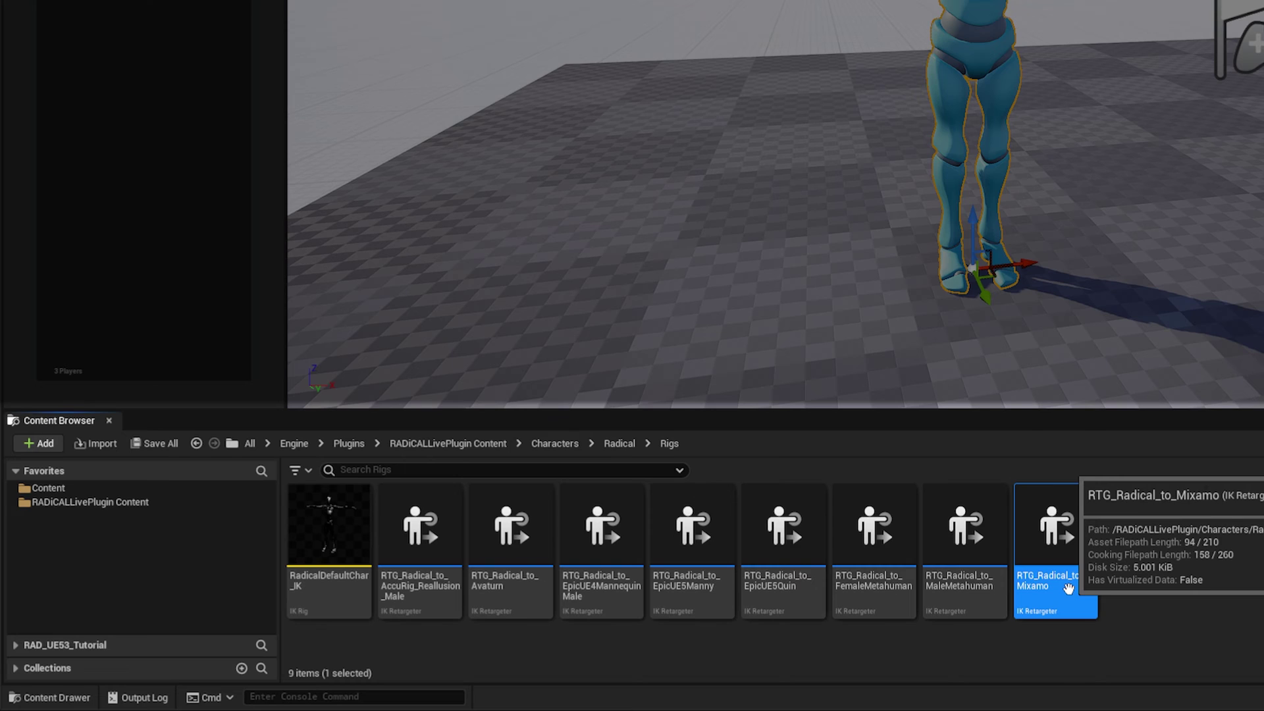
double_click(1067, 588)
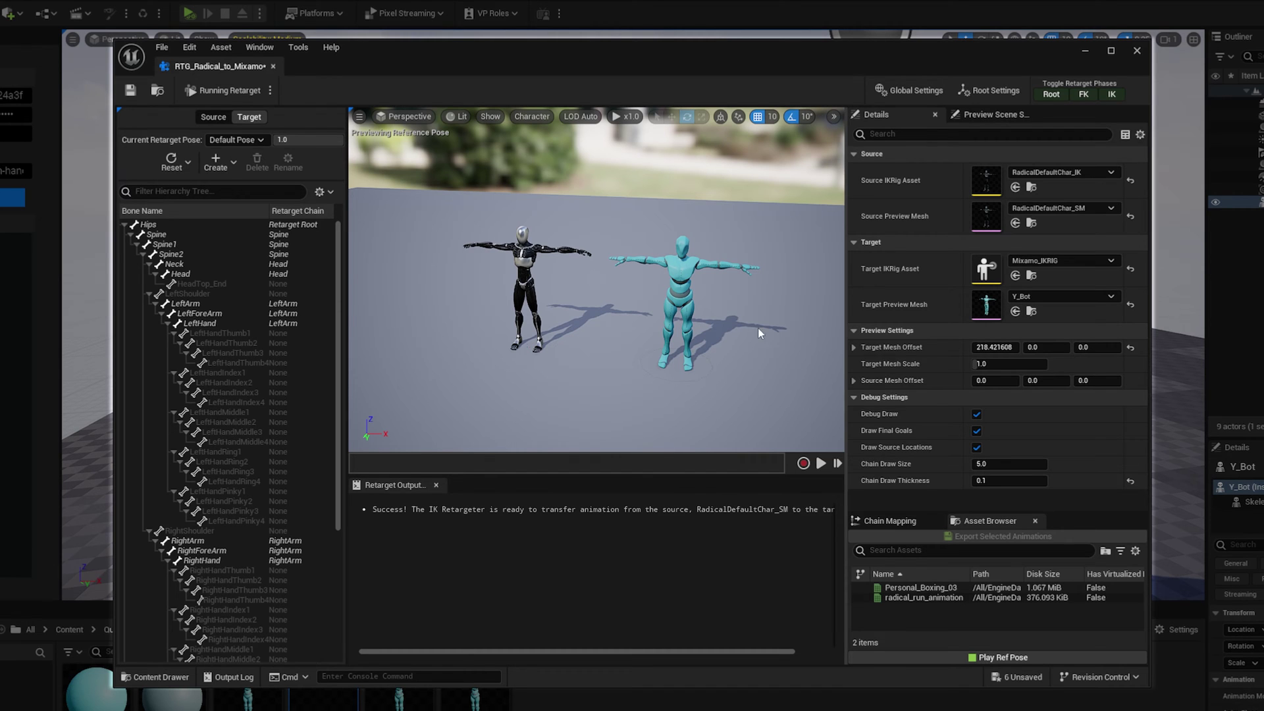
click(928, 597)
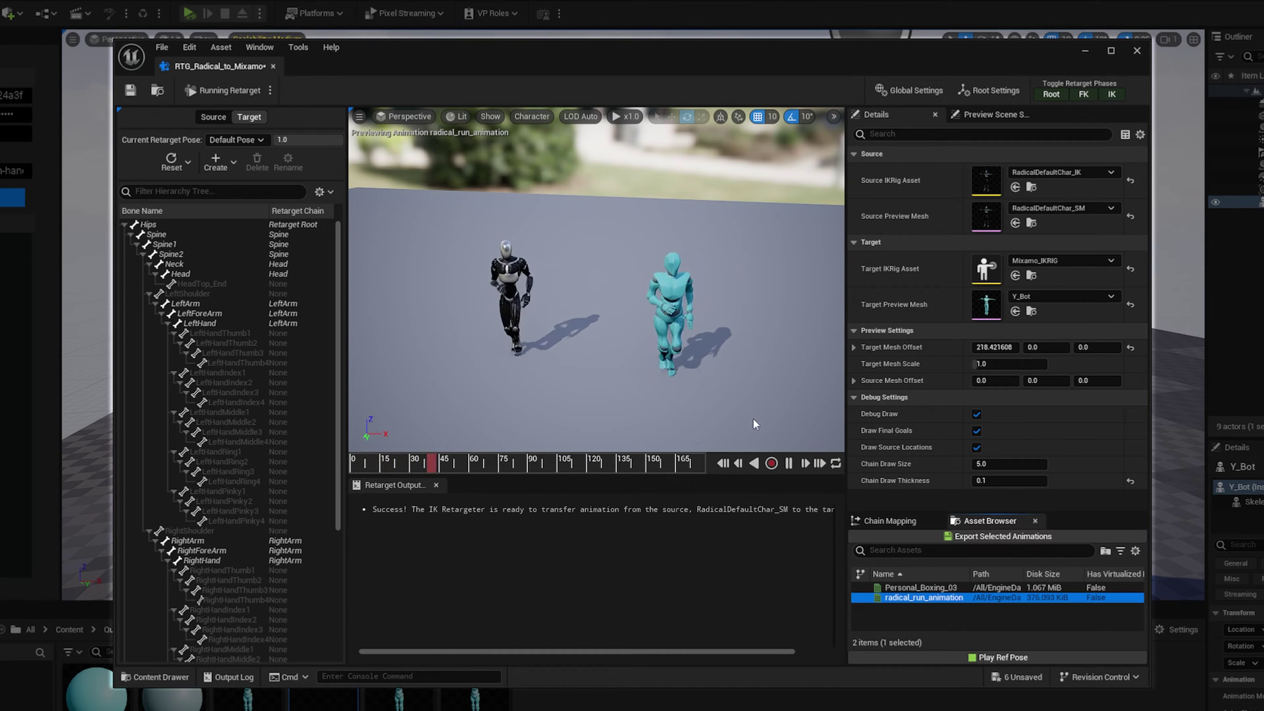
alt+drag(738, 403, 739, 382)
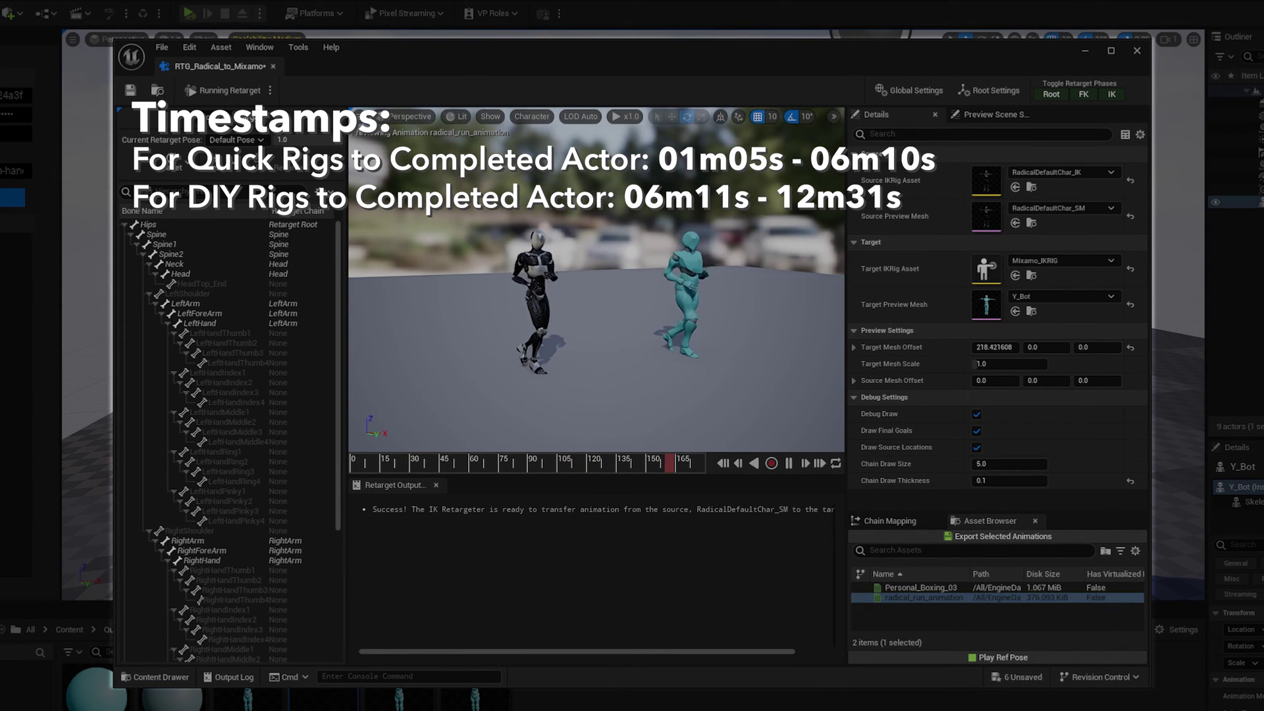
alt+drag(691, 329, 513, 329)
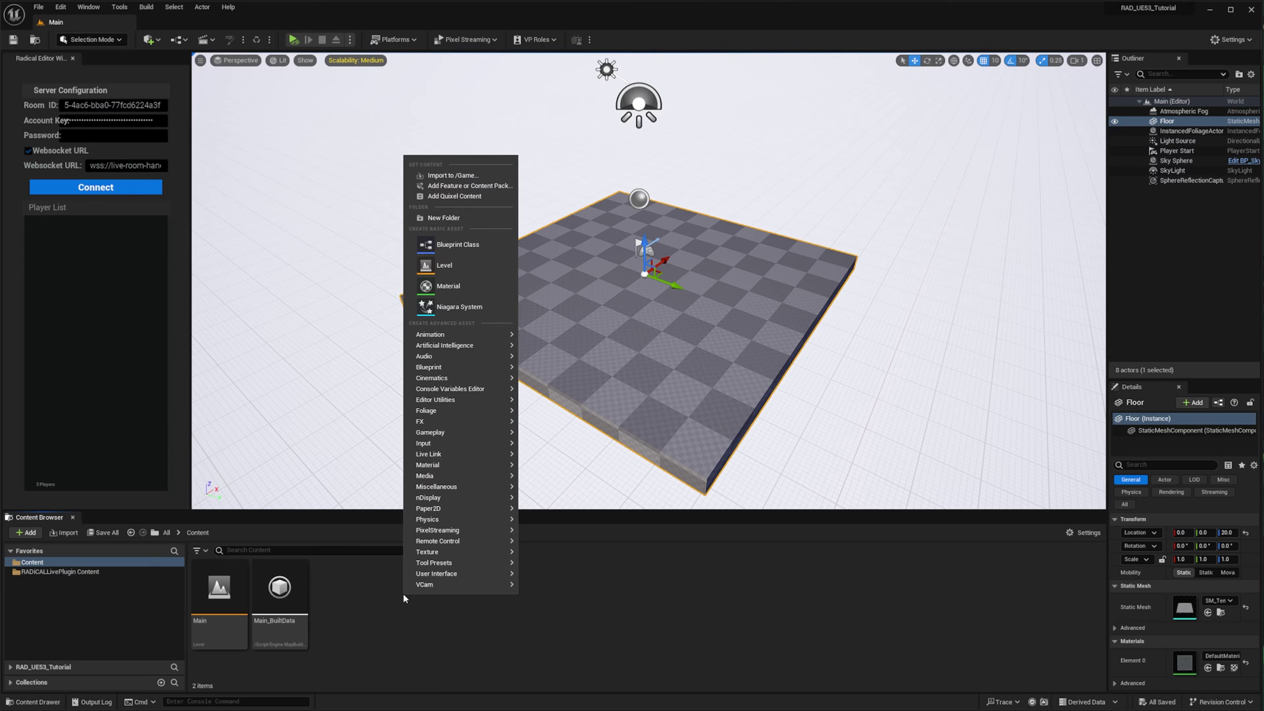
Create a new folder named Quick-Rig_Characters in the project's Content folder
click(465, 215)
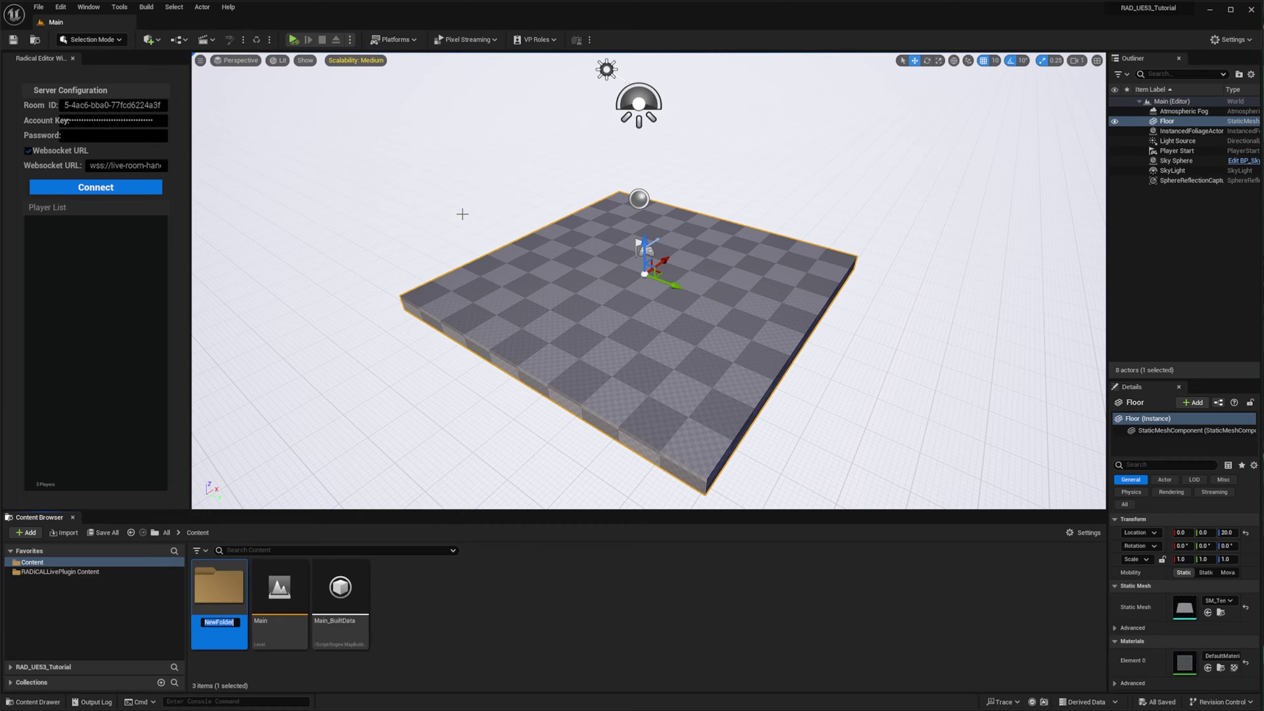
text(Quick-Rig)
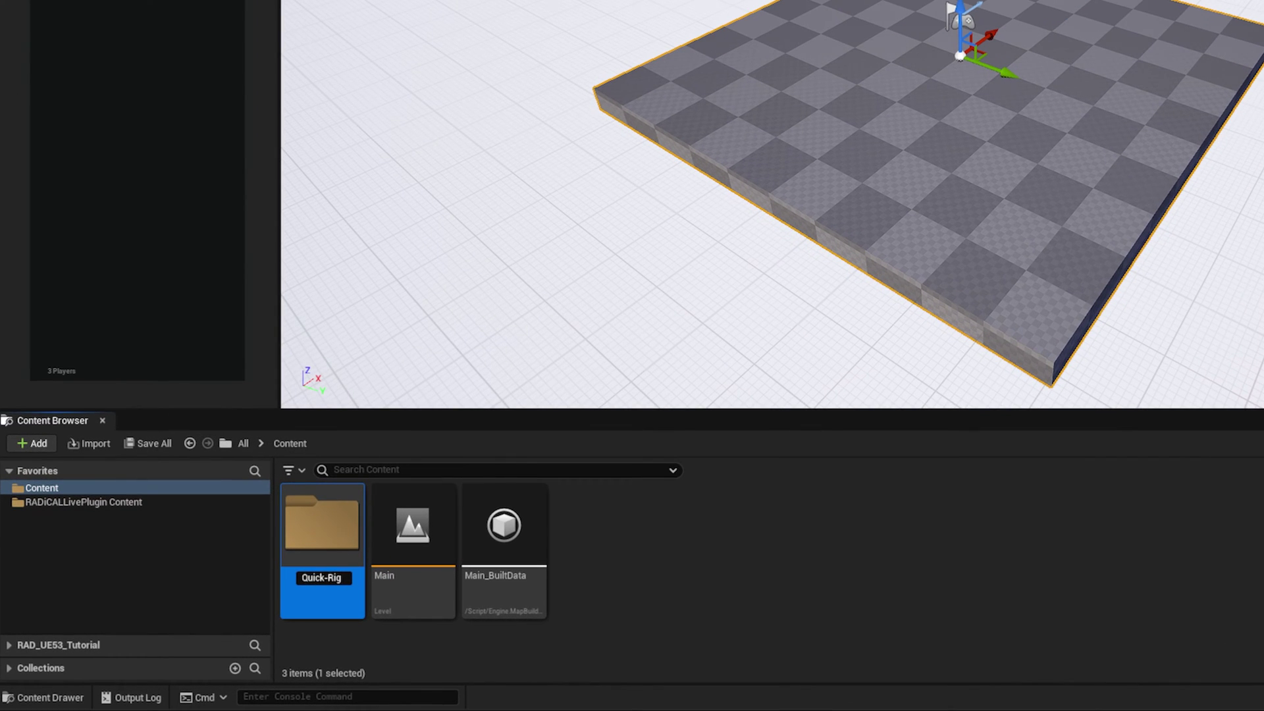
text(_Characters)
key(Return)
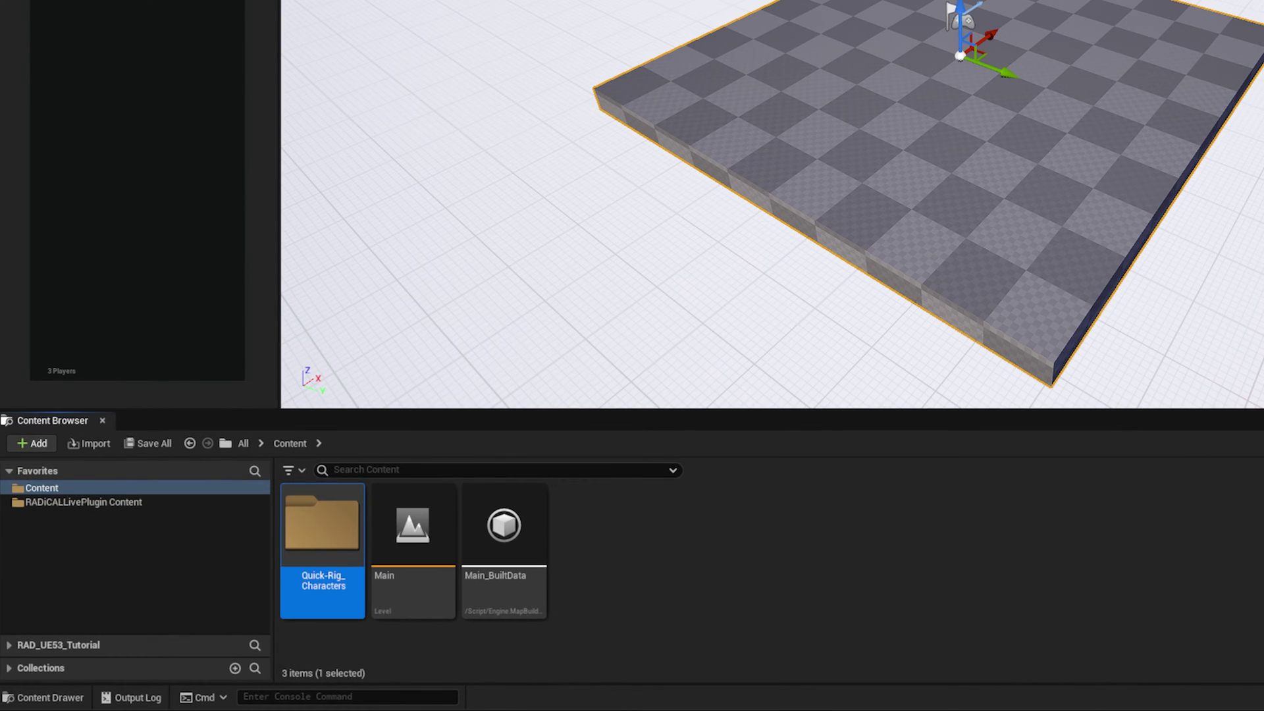
Create another folder named Custom_Characters in the project's Content folder
right_click(759, 535)
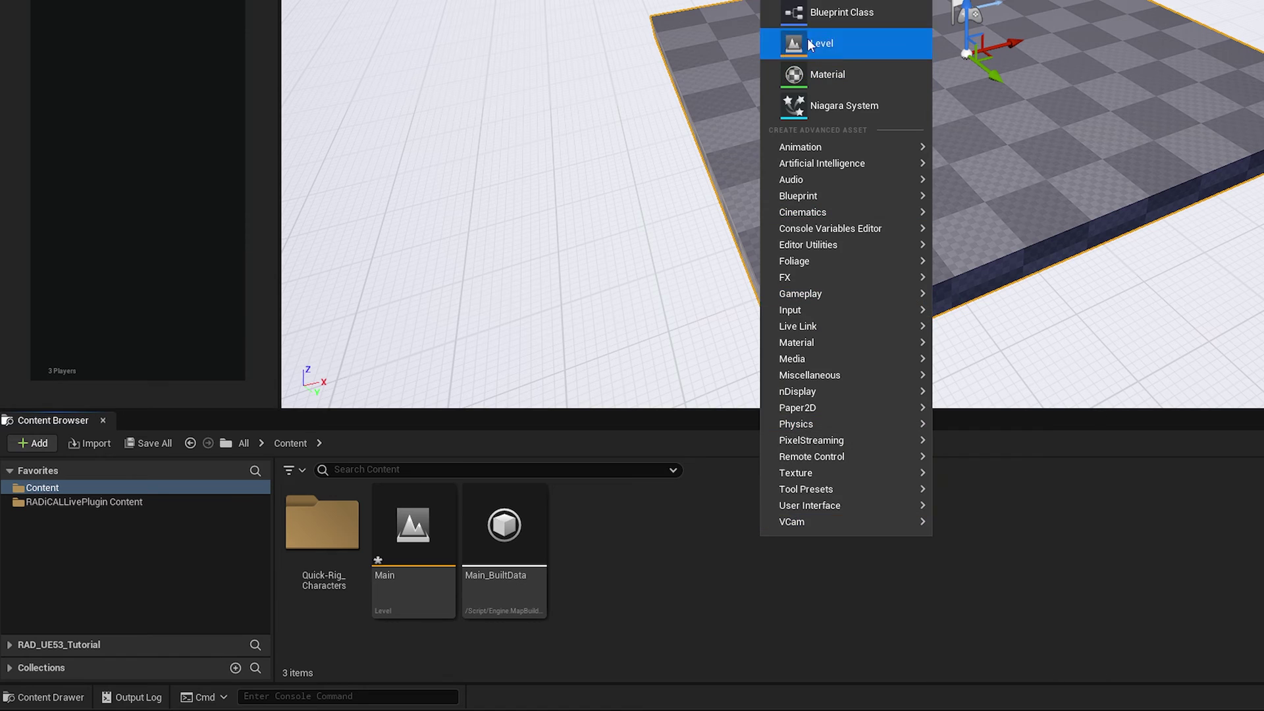
click(846, 2)
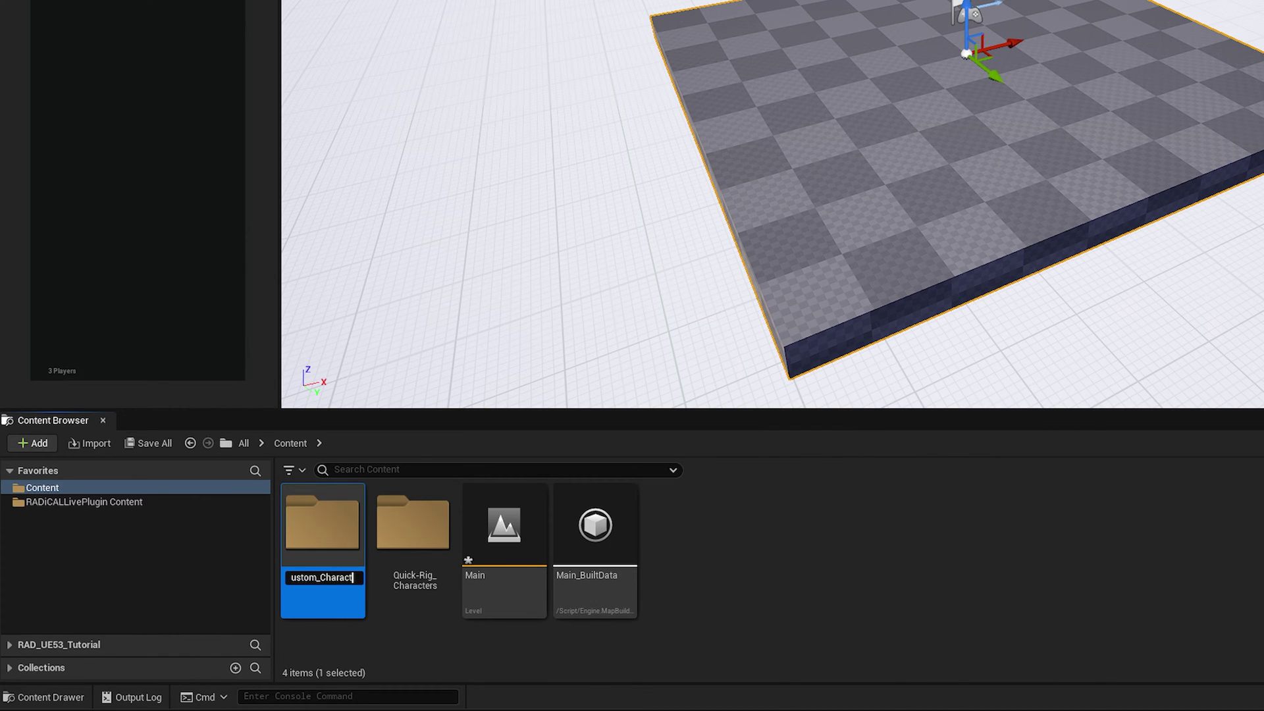
text(Custom_Characters)
key(Return)
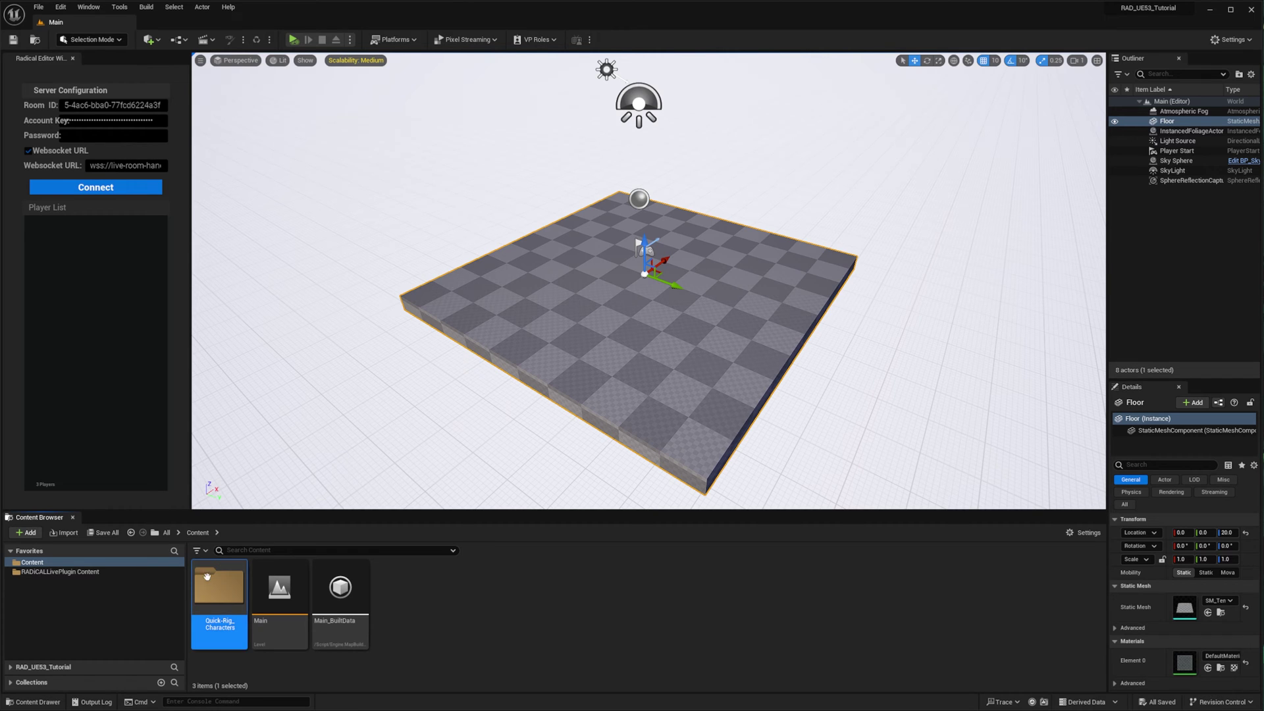
Import the Mixamo character Y Bot.fbx into the Quick-Rig_Characters folder, using Import All with the default FBX options
double_click(221, 593)
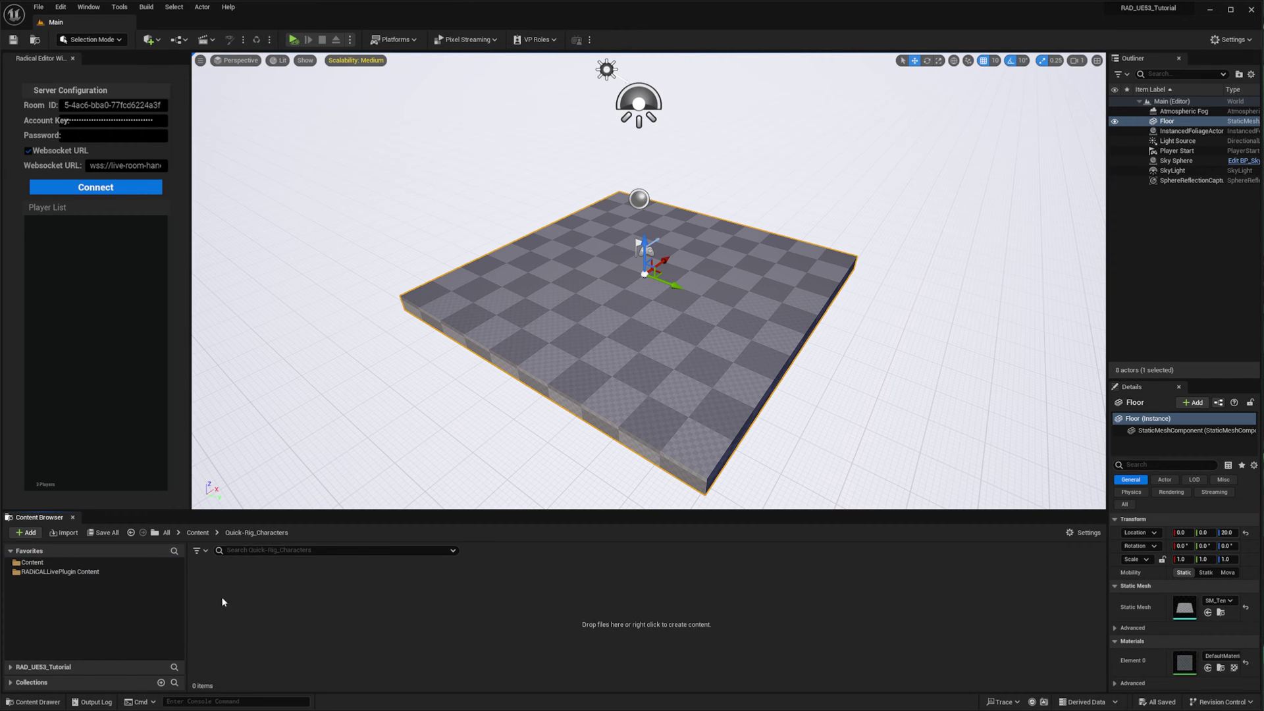
right_click(537, 604)
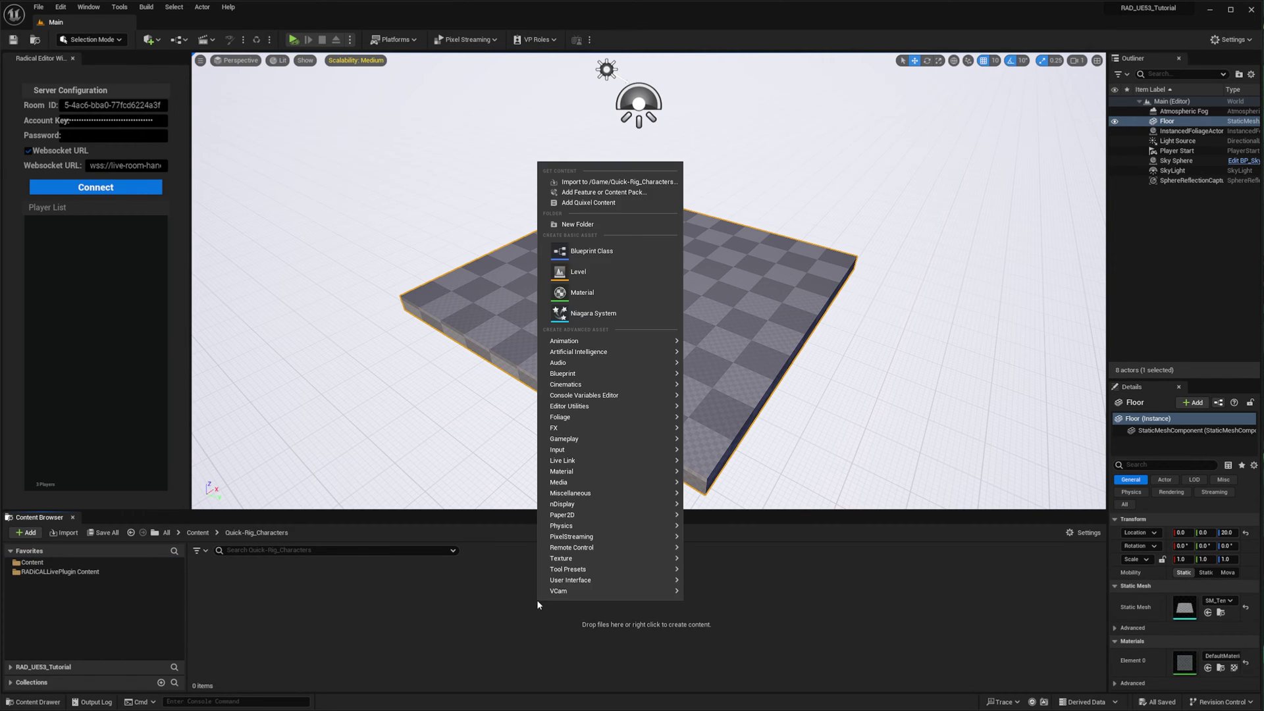
click(640, 183)
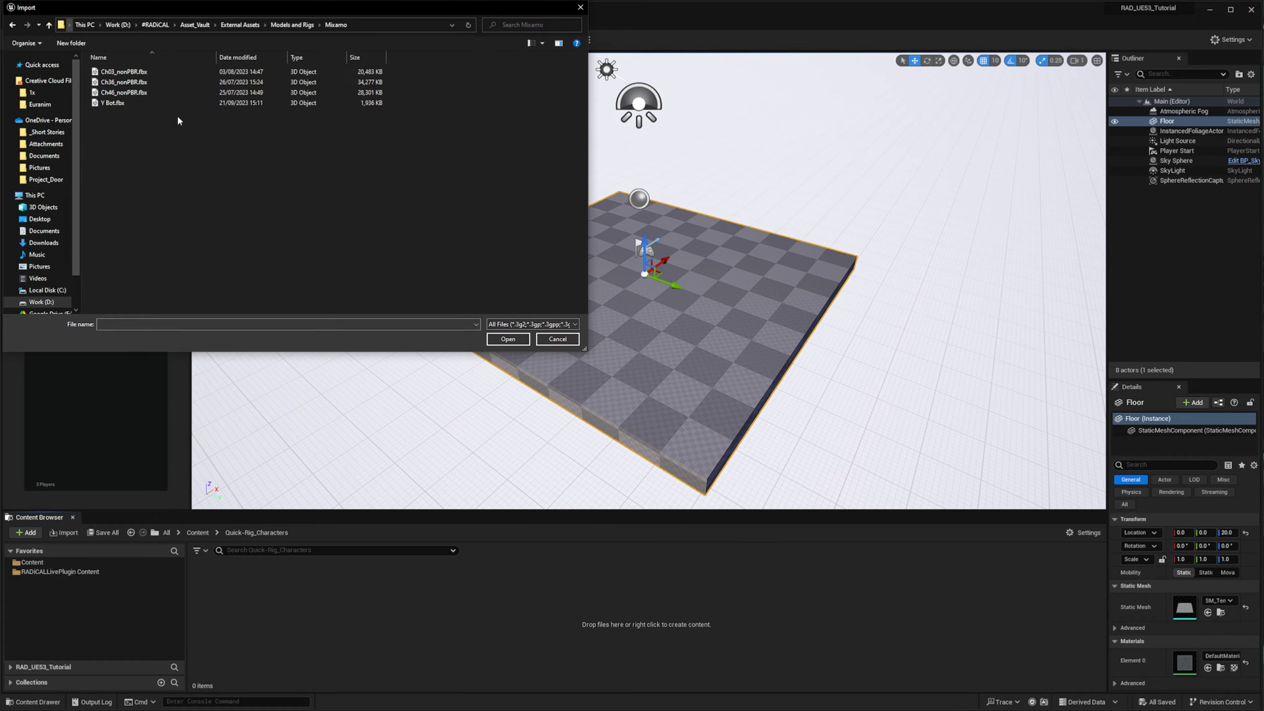
double_click(146, 102)
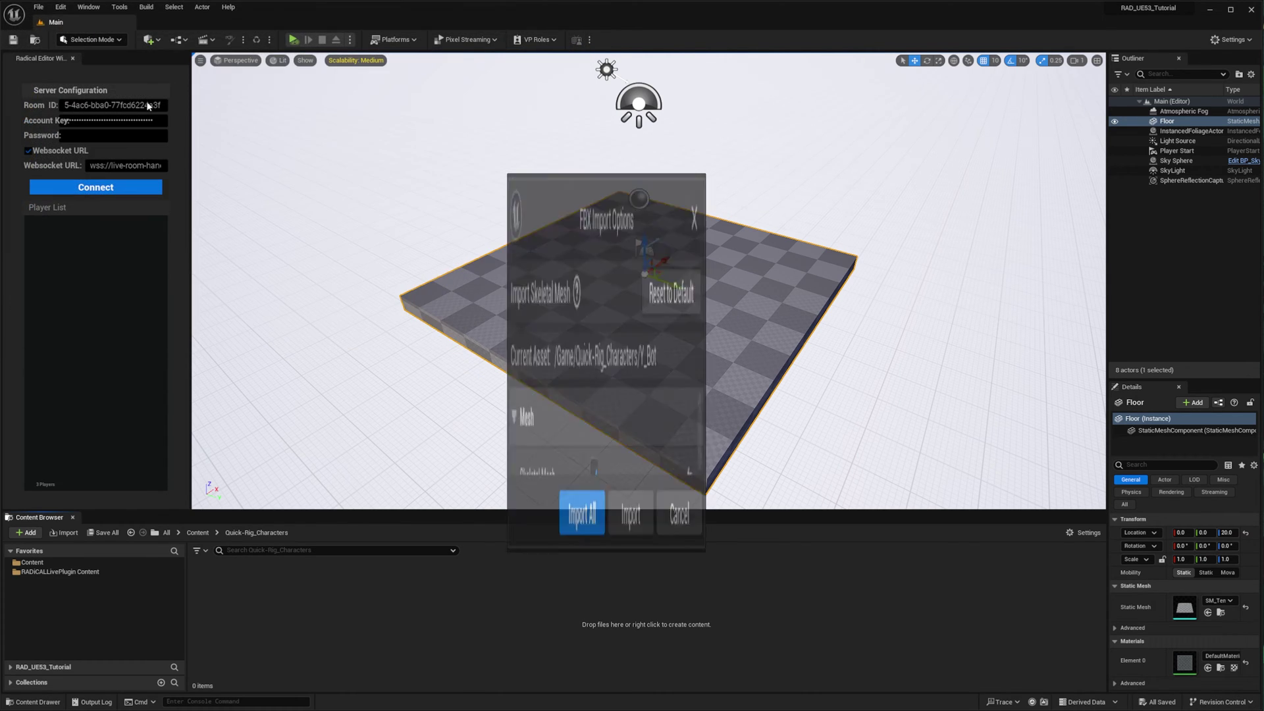
click(588, 545)
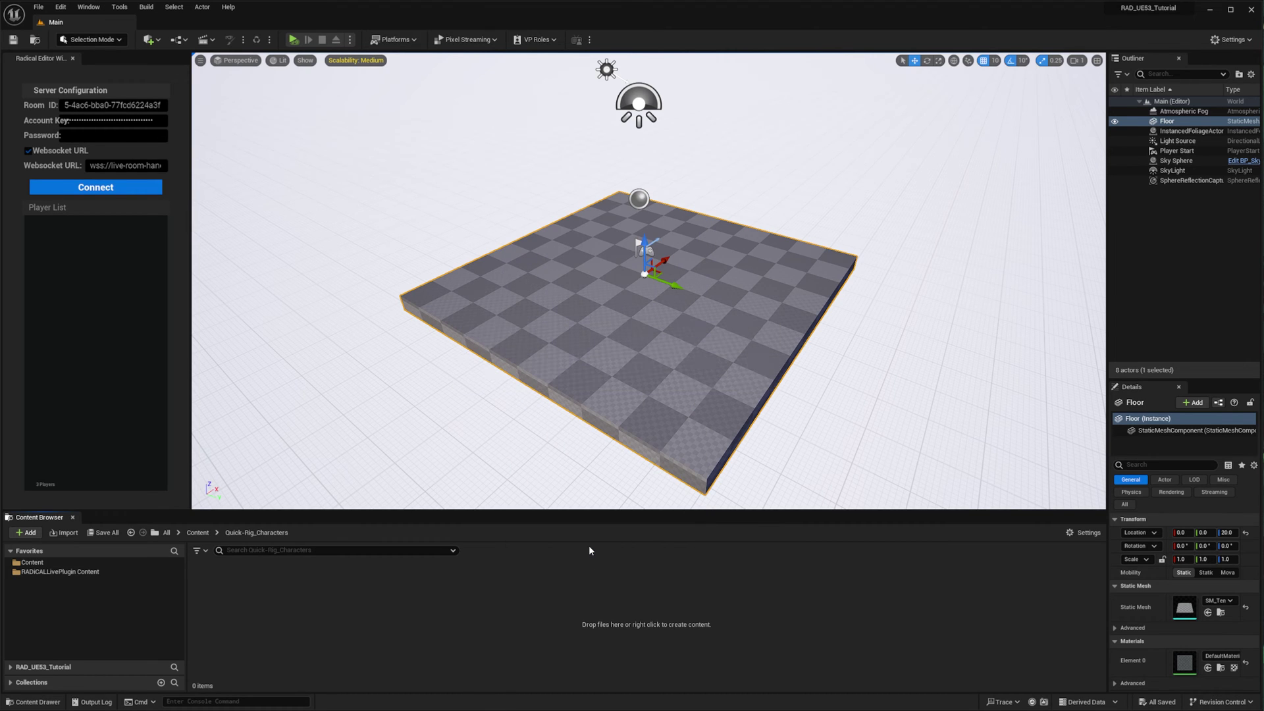
Place the Y_Bot skeletal mesh on the floor in the level and frame it in the viewport
drag(371, 576, 534, 242)
key(f)
scroll(649, 398, up, 2)
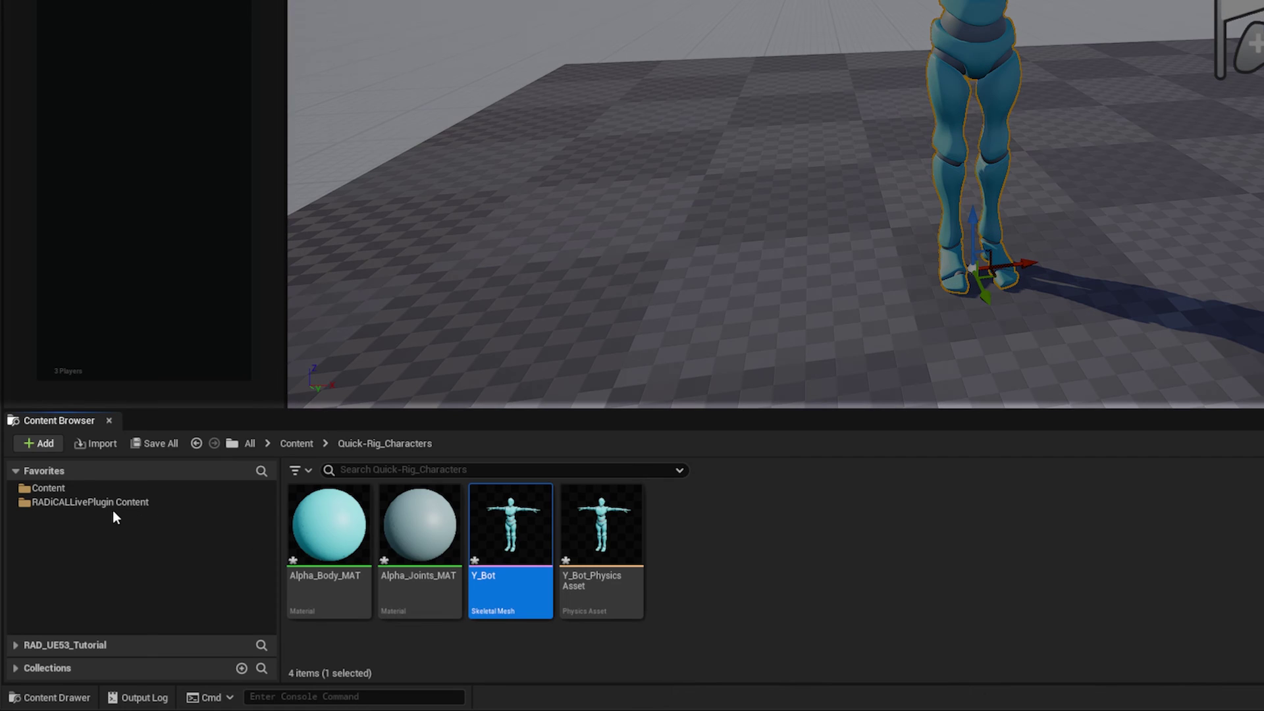
Copy Mixamo_IKRIG from the RADiCAL Live plugin's Characters/IK_RIGS folder into the project's Content folder
click(91, 575)
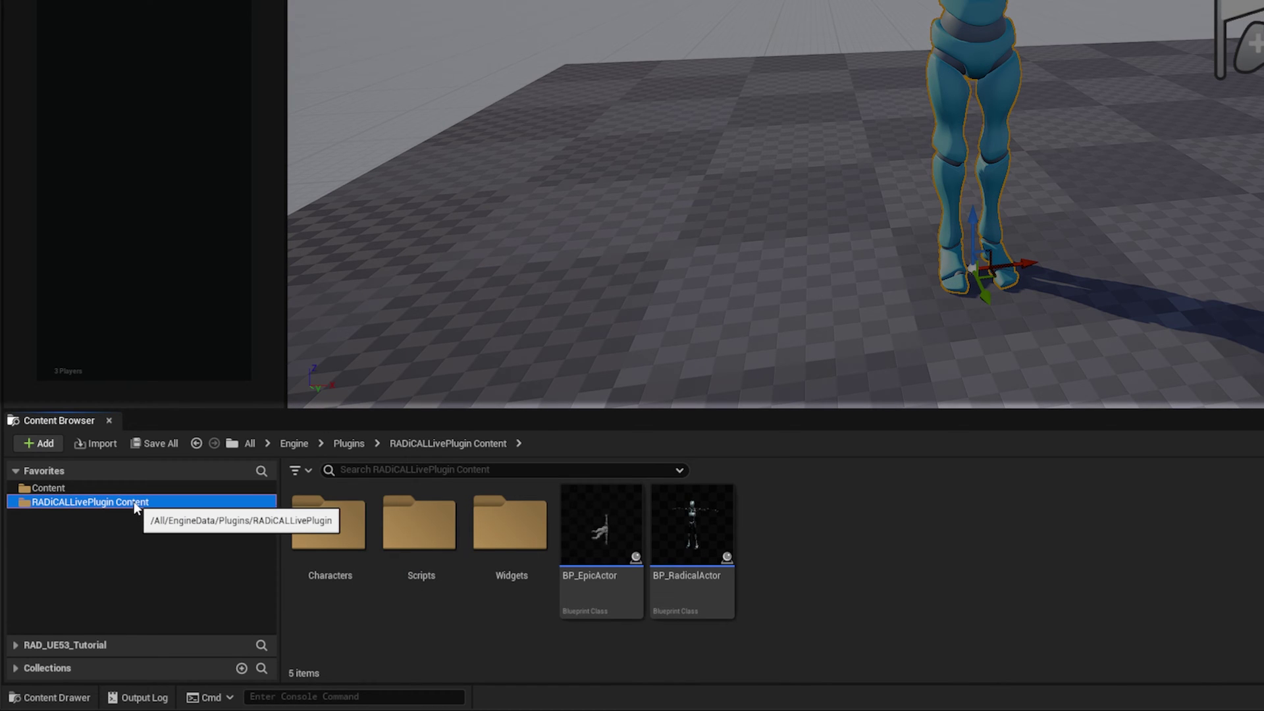
double_click(348, 543)
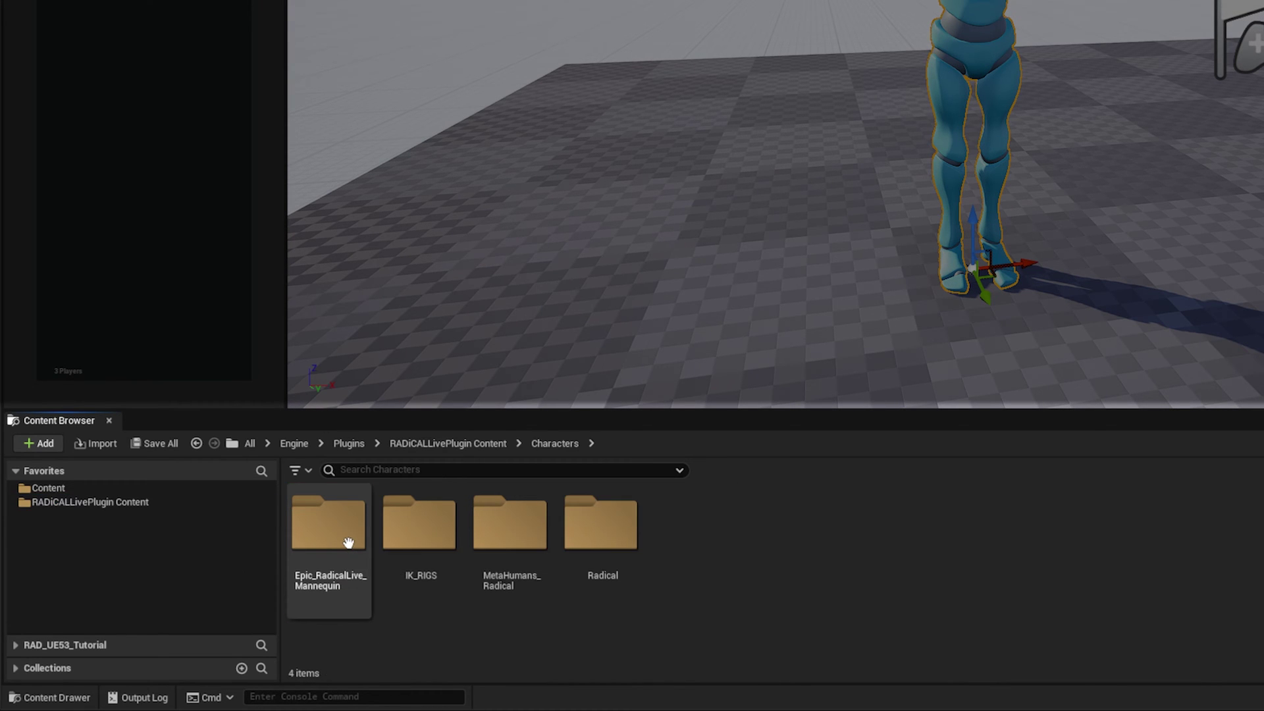
double_click(418, 541)
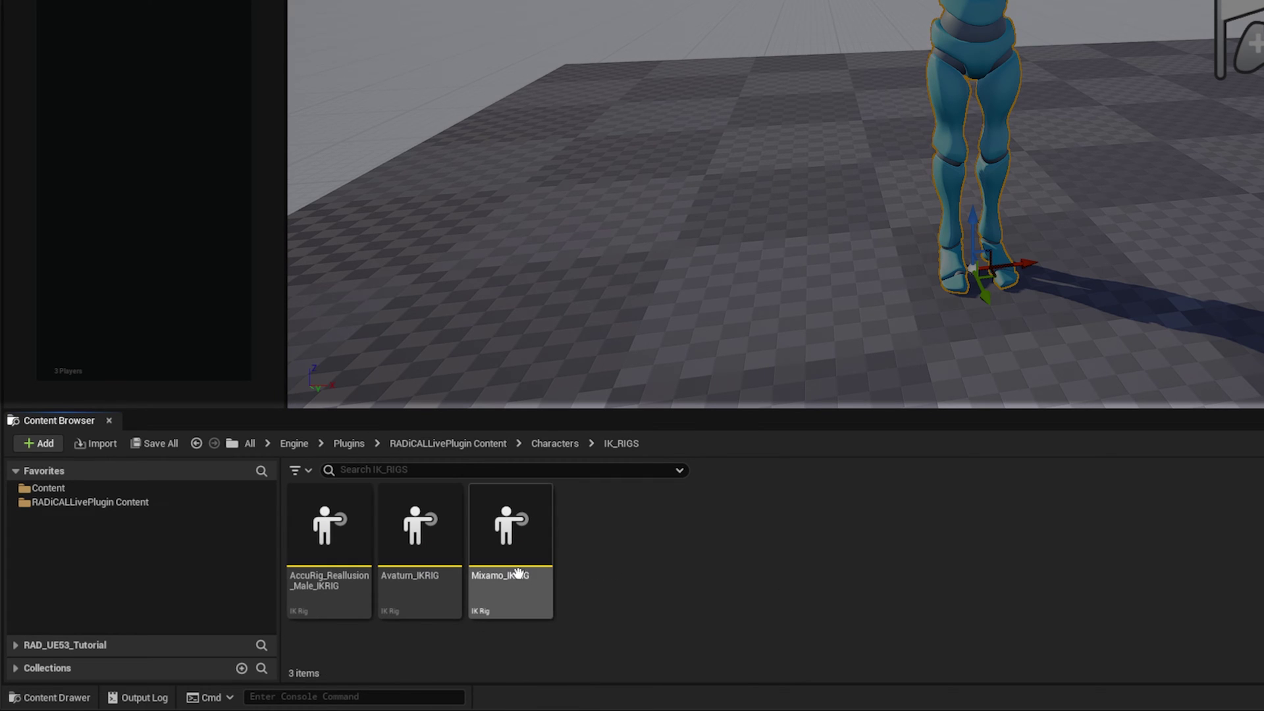
click(517, 541)
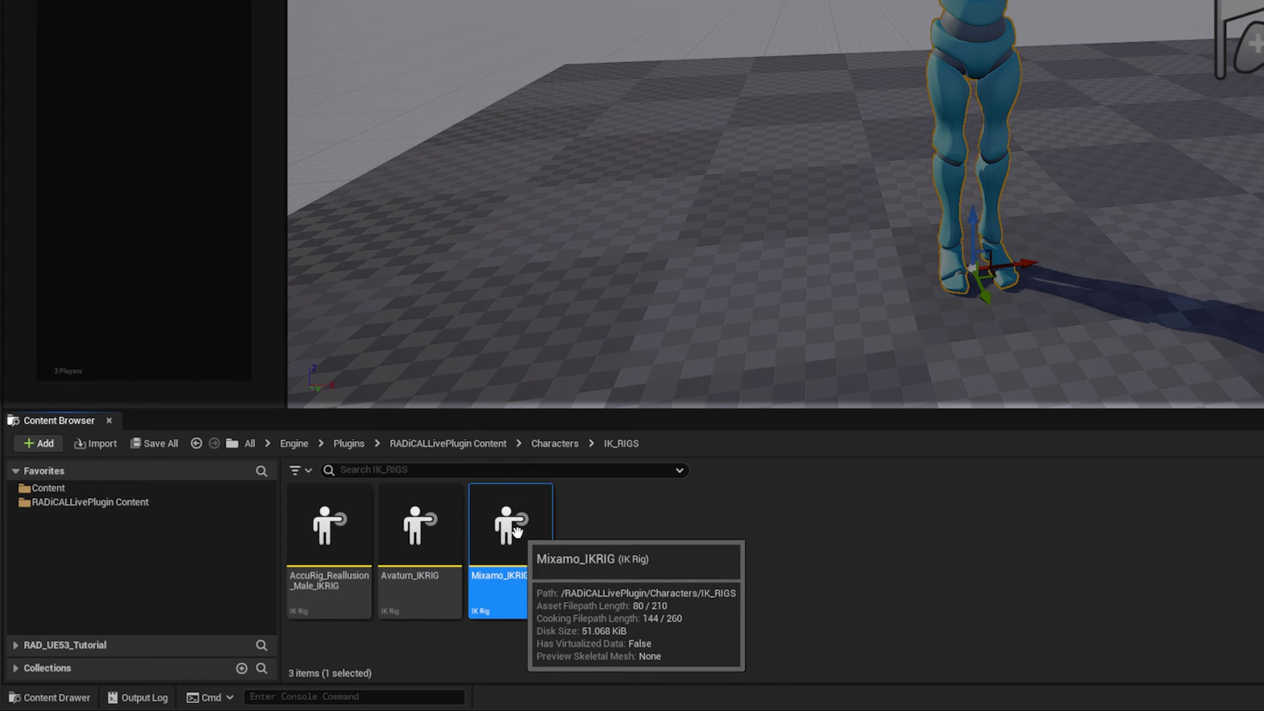
Copy RTG_Radical_to_Mixamo from the plugin's Characters/Radical/Rigs folder into the project's Content folder
click(115, 503)
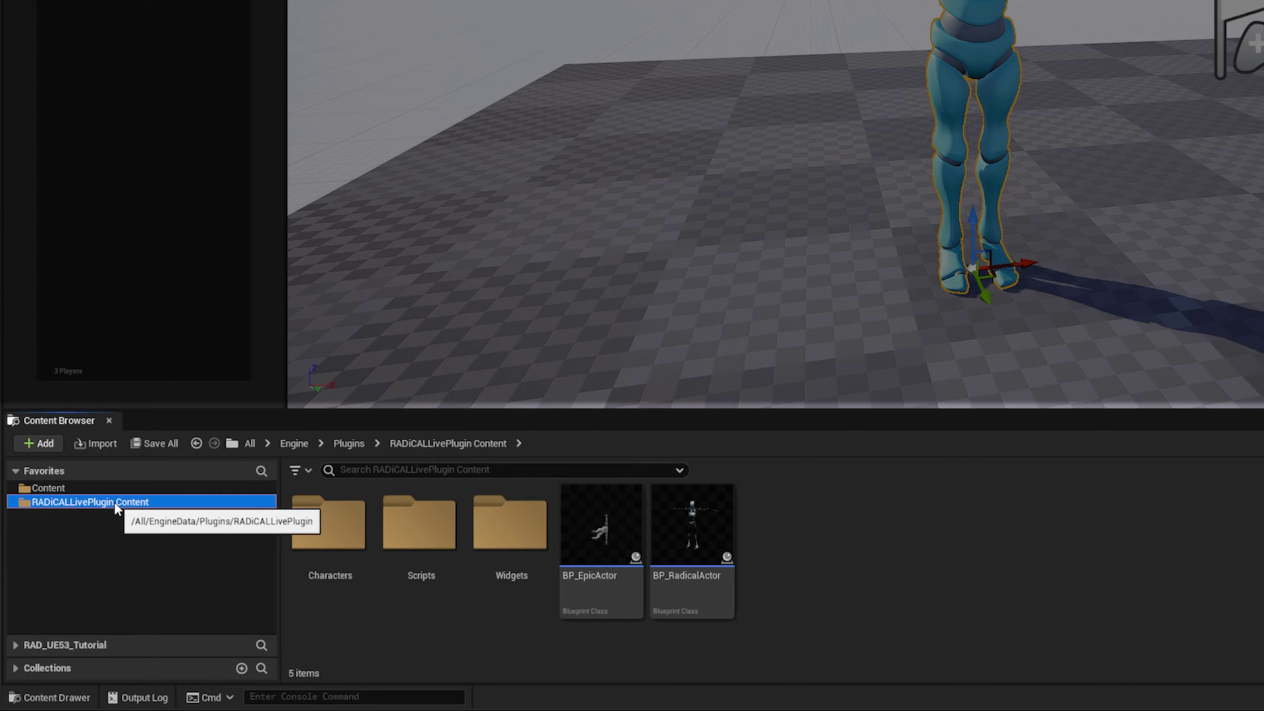
double_click(337, 556)
double_click(606, 536)
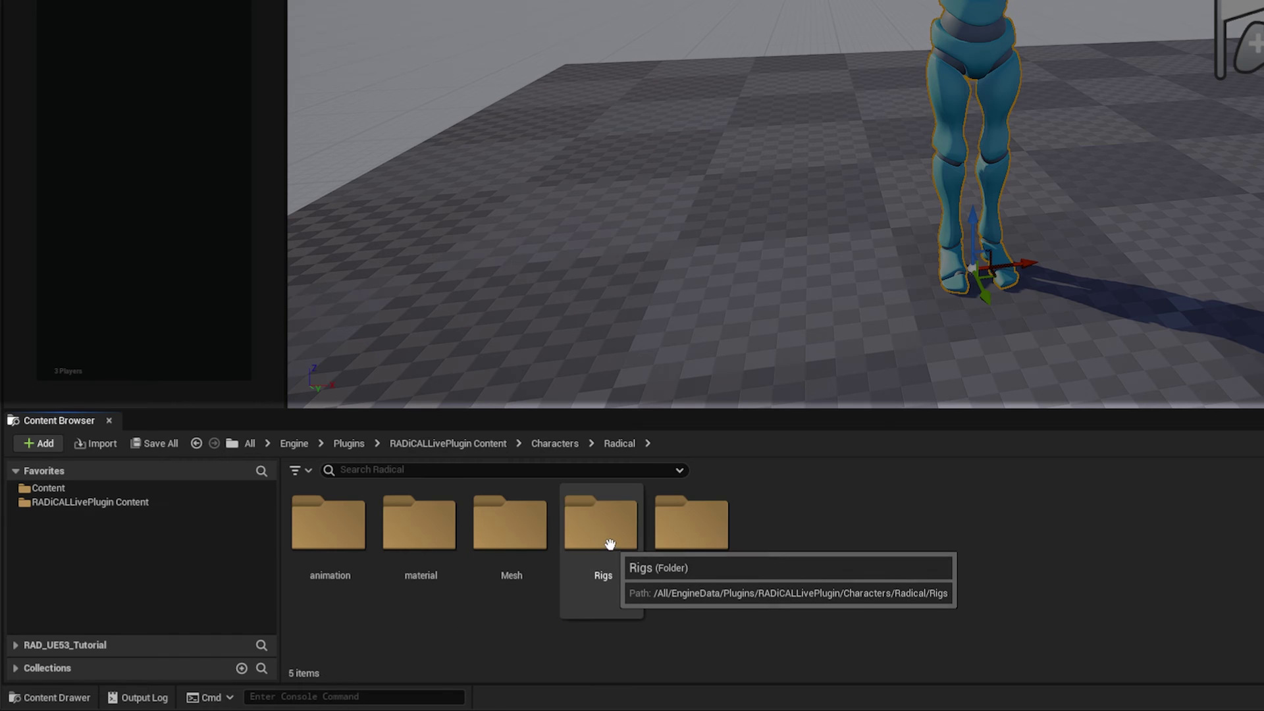
double_click(606, 594)
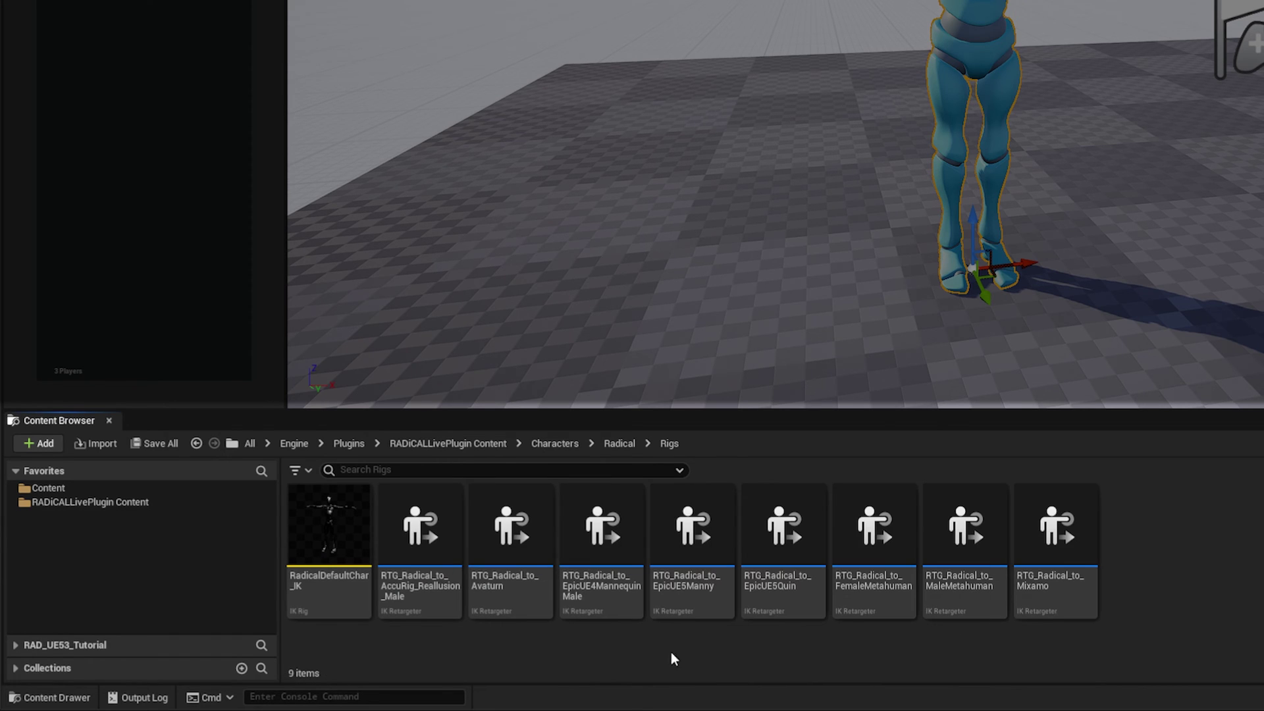
click(1066, 587)
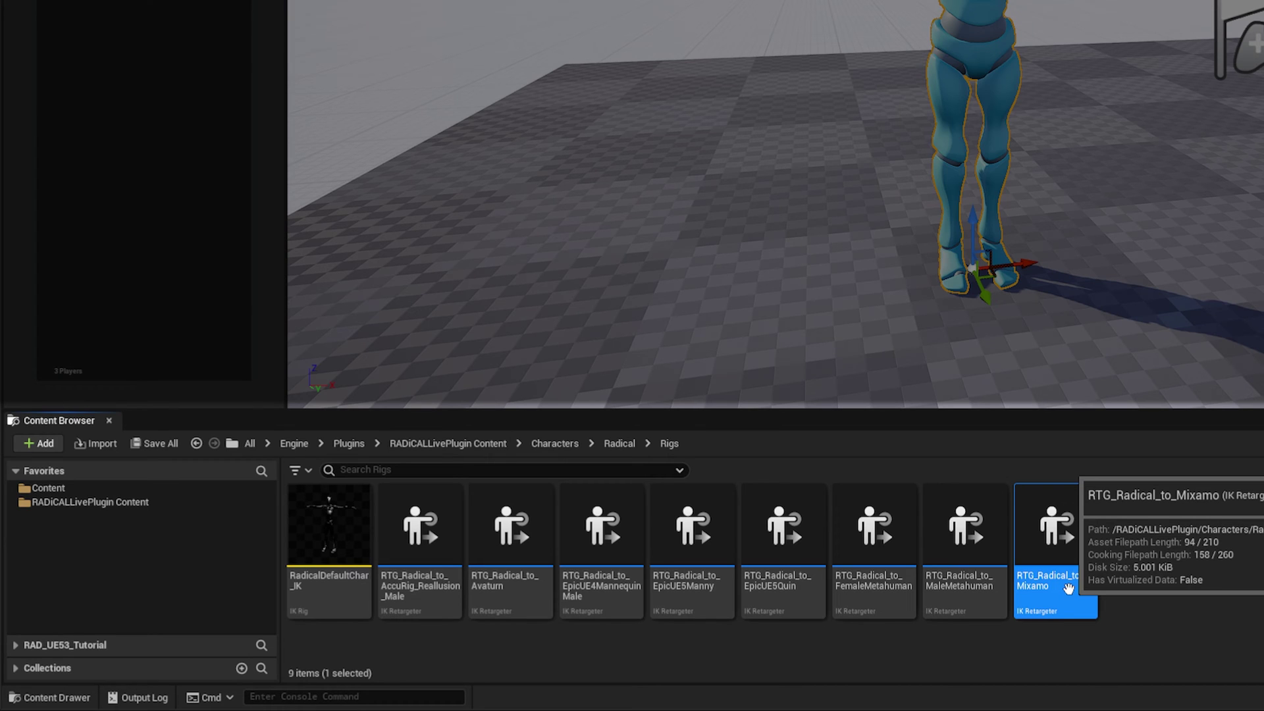
drag(1066, 588, 83, 493)
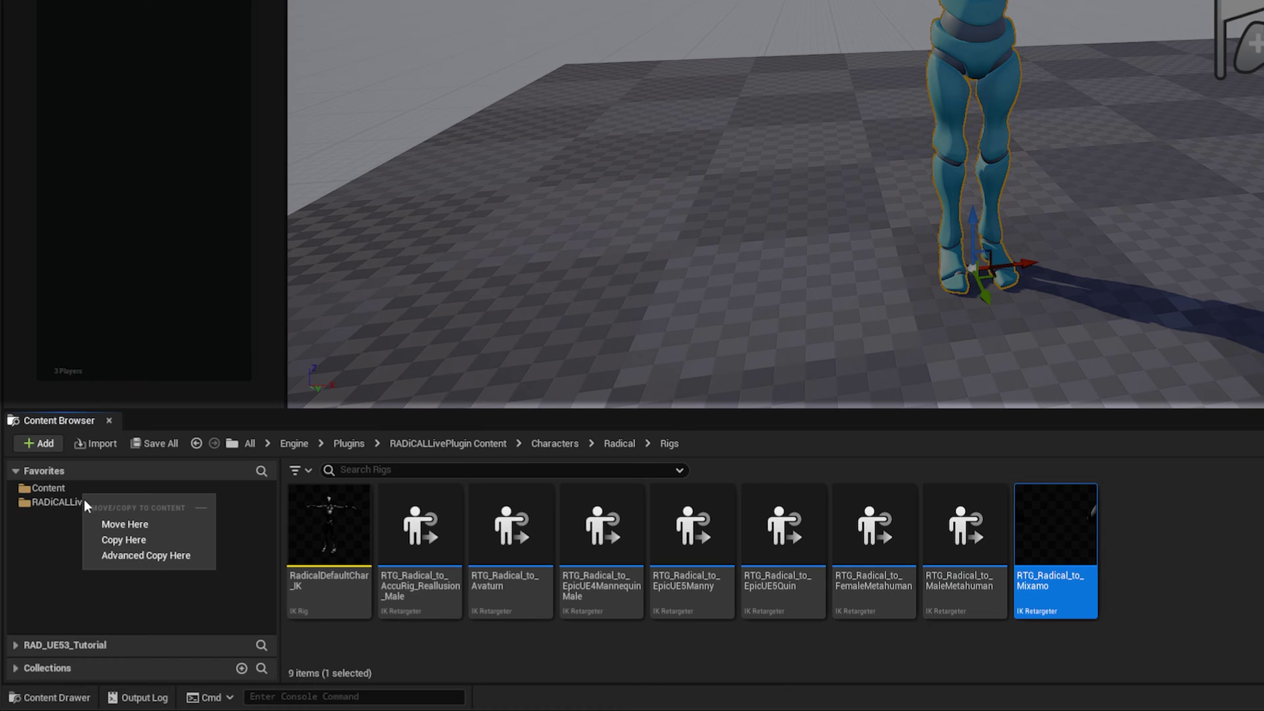
click(114, 545)
Move the copied Mixamo_IKRIG and RTG_Radical_to_Mixamo assets into Quick-Rig_Characters and open that folder
click(71, 490)
click(691, 572)
ctrl+click(612, 574)
drag(612, 574, 329, 564)
click(358, 595)
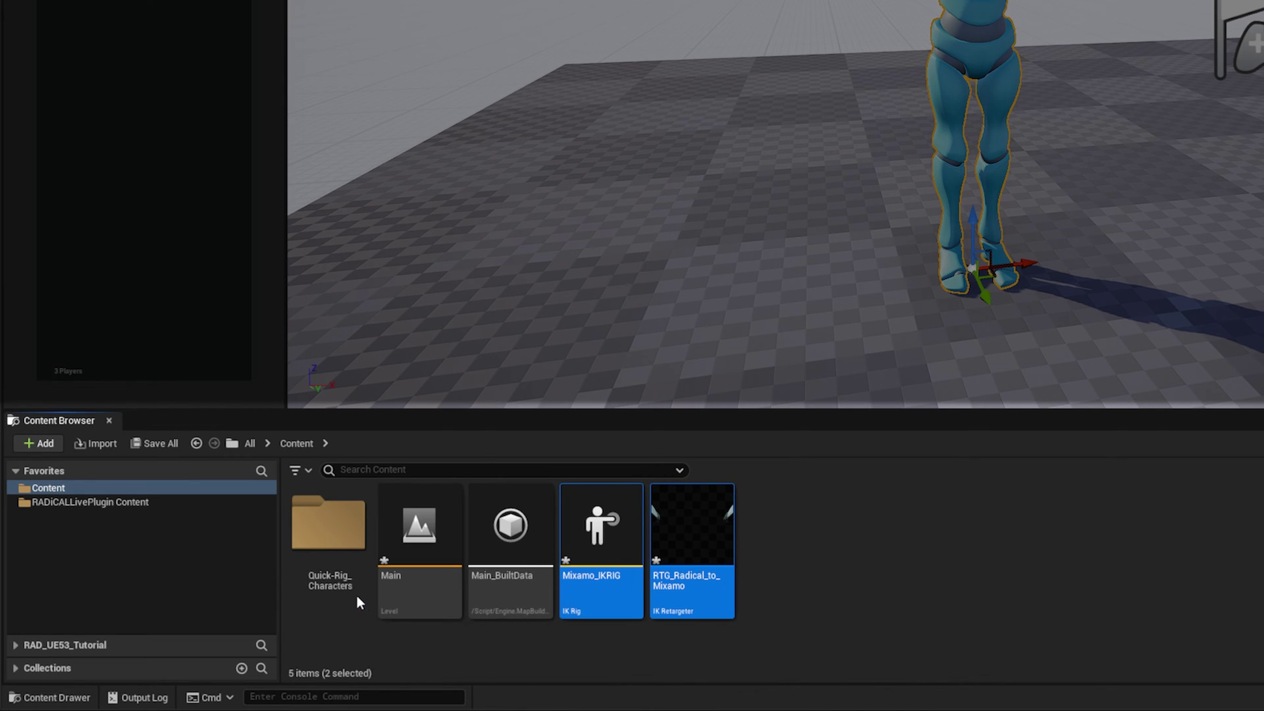
double_click(336, 559)
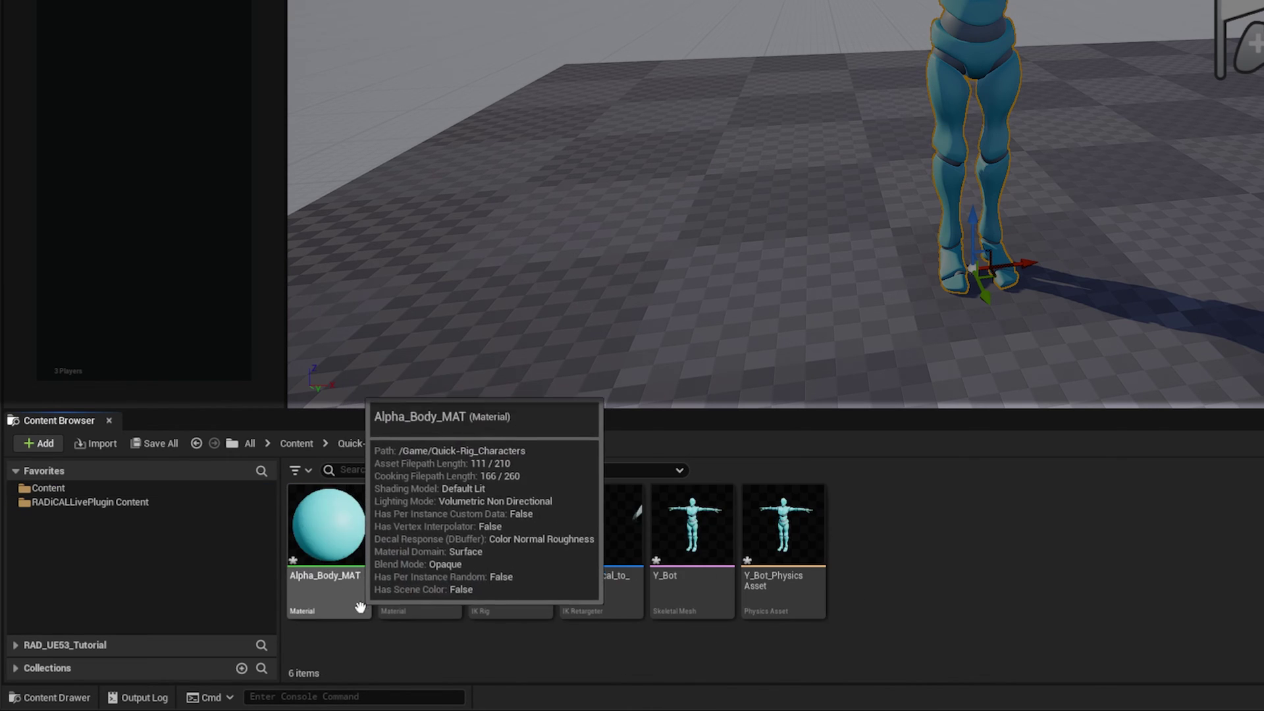
click(543, 603)
ctrl+click(612, 607)
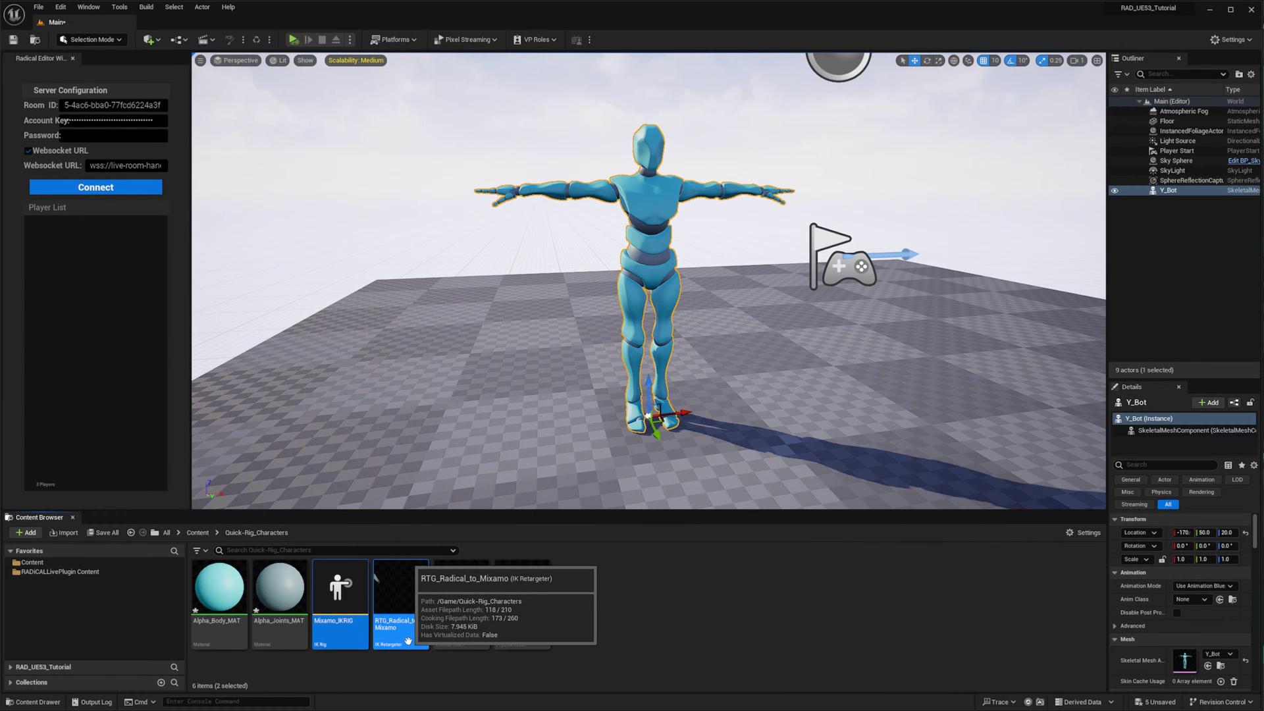
click(533, 665)
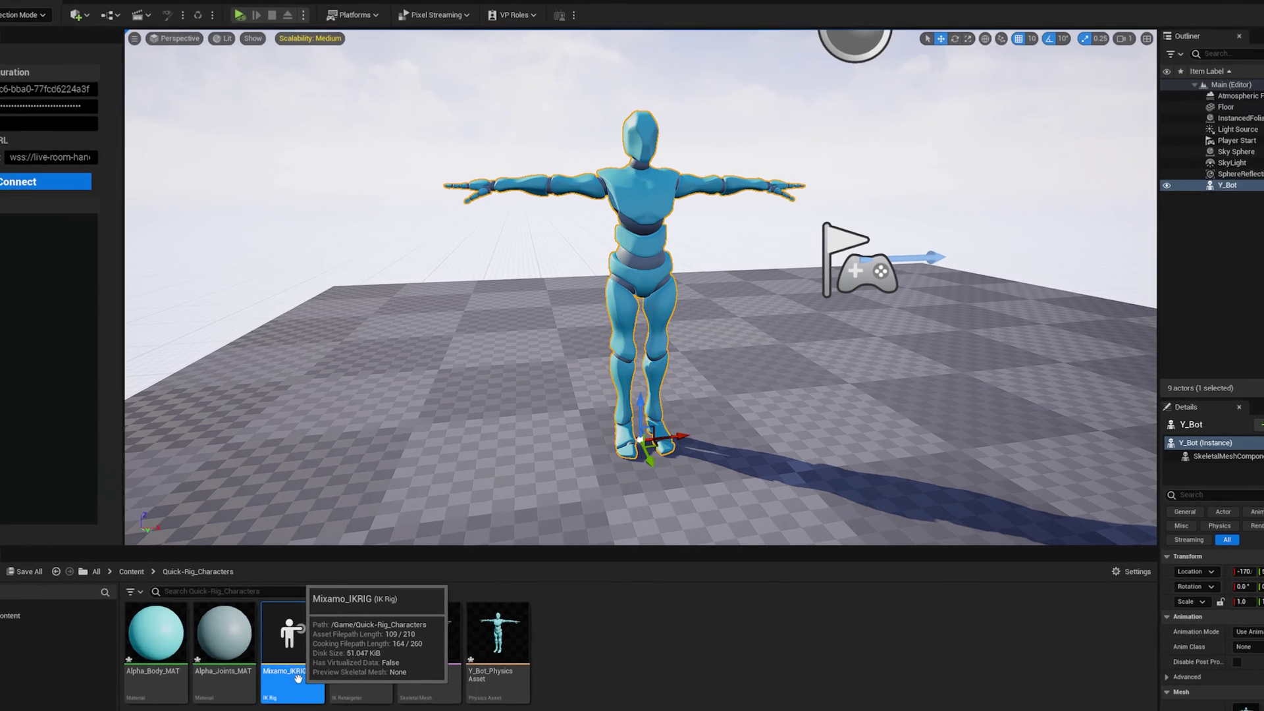
Open Mixamo_IKRIG, set its preview skeletal mesh to Y_Bot and frame the character
double_click(345, 617)
click(1090, 147)
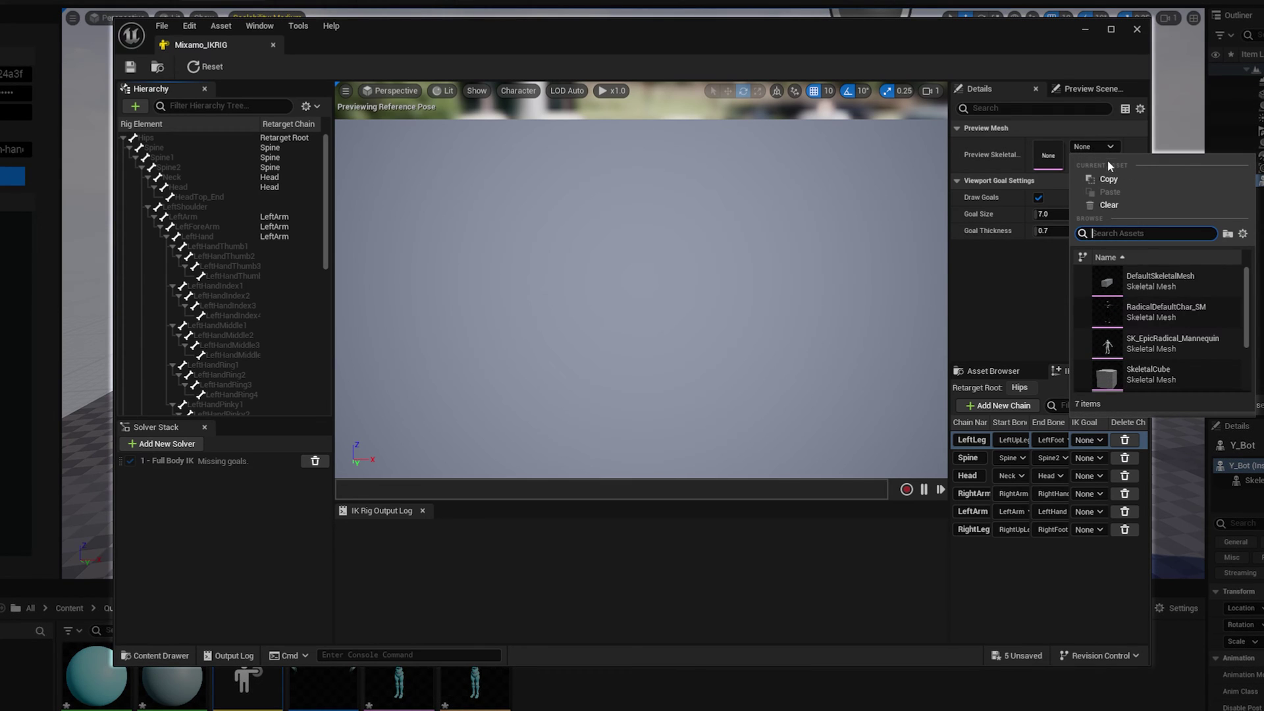
scroll(1169, 355, down, 2)
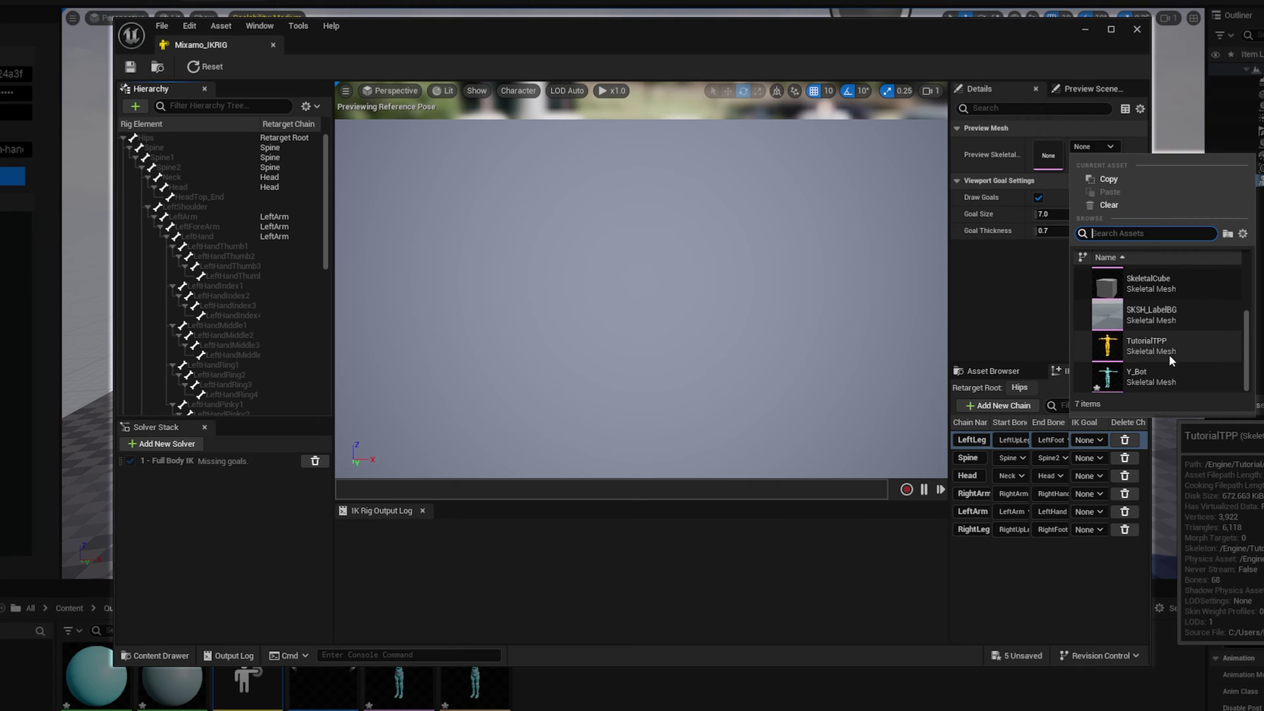
click(1133, 380)
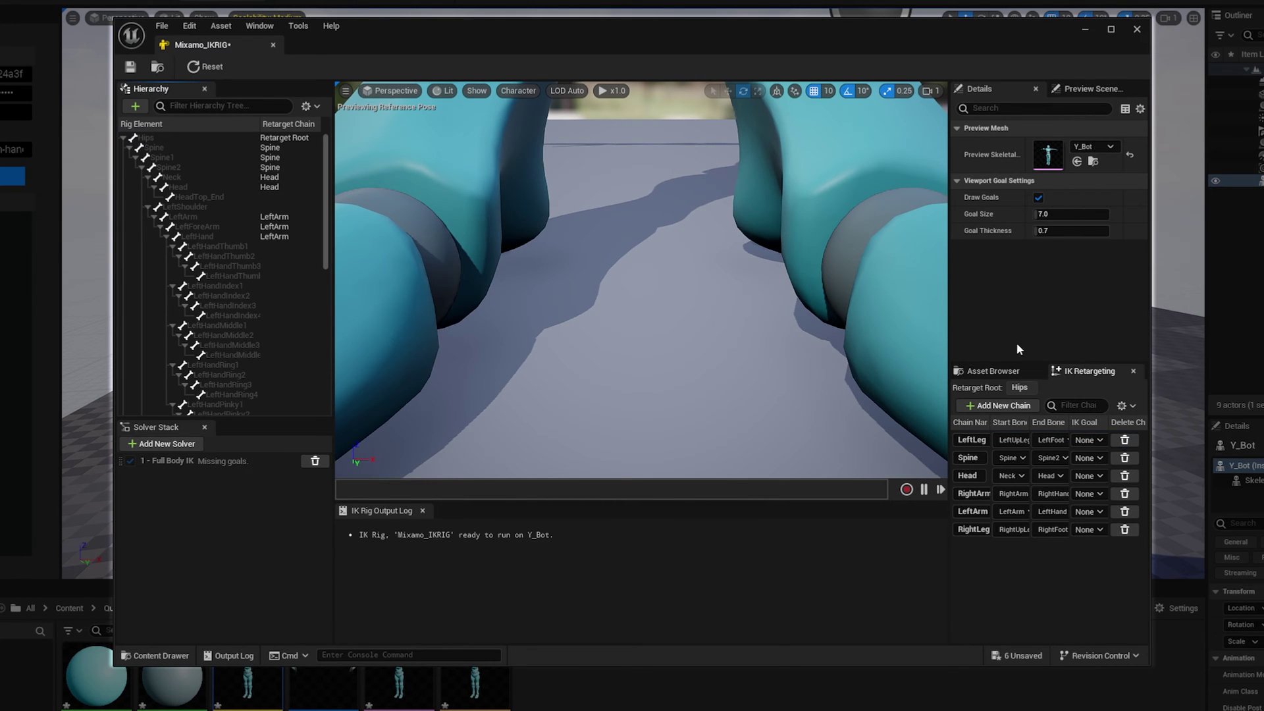
scroll(640, 216, down, 5)
key(f)
alt+drag(640, 221, 579, 222)
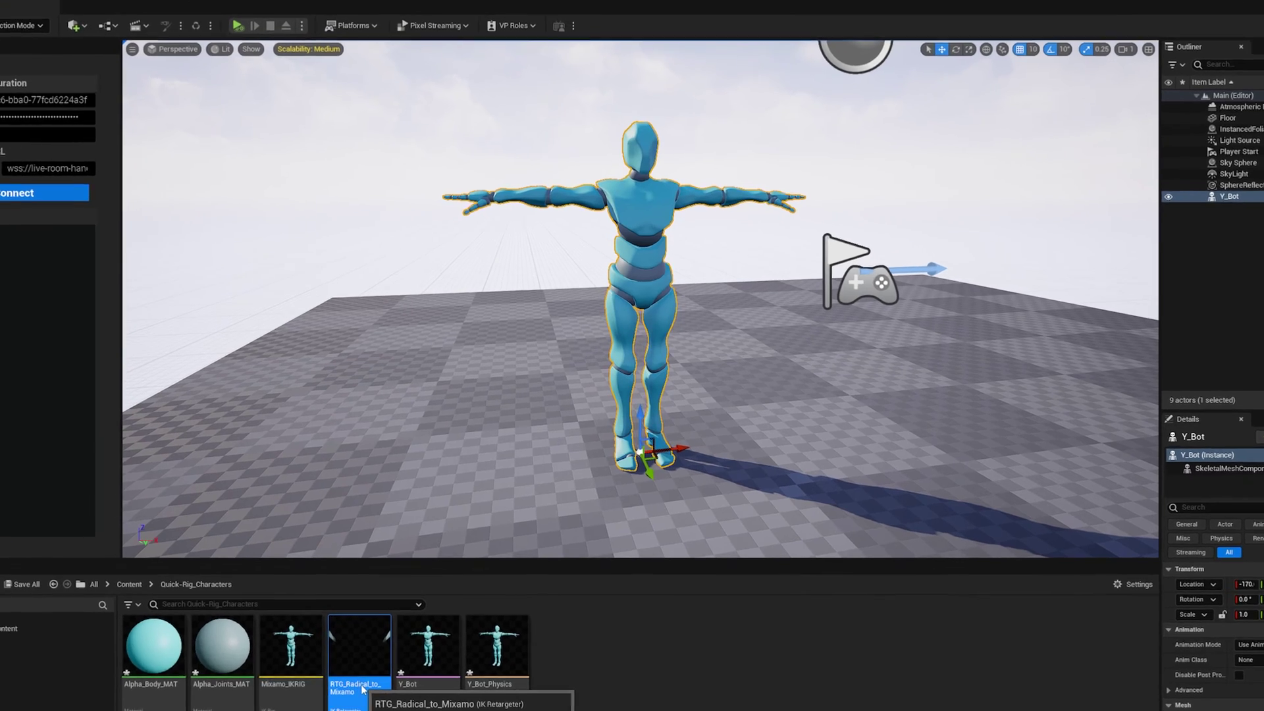
Open RTG_Radical_to_Mixamo and set its target preview mesh to Y_Bot
double_click(400, 592)
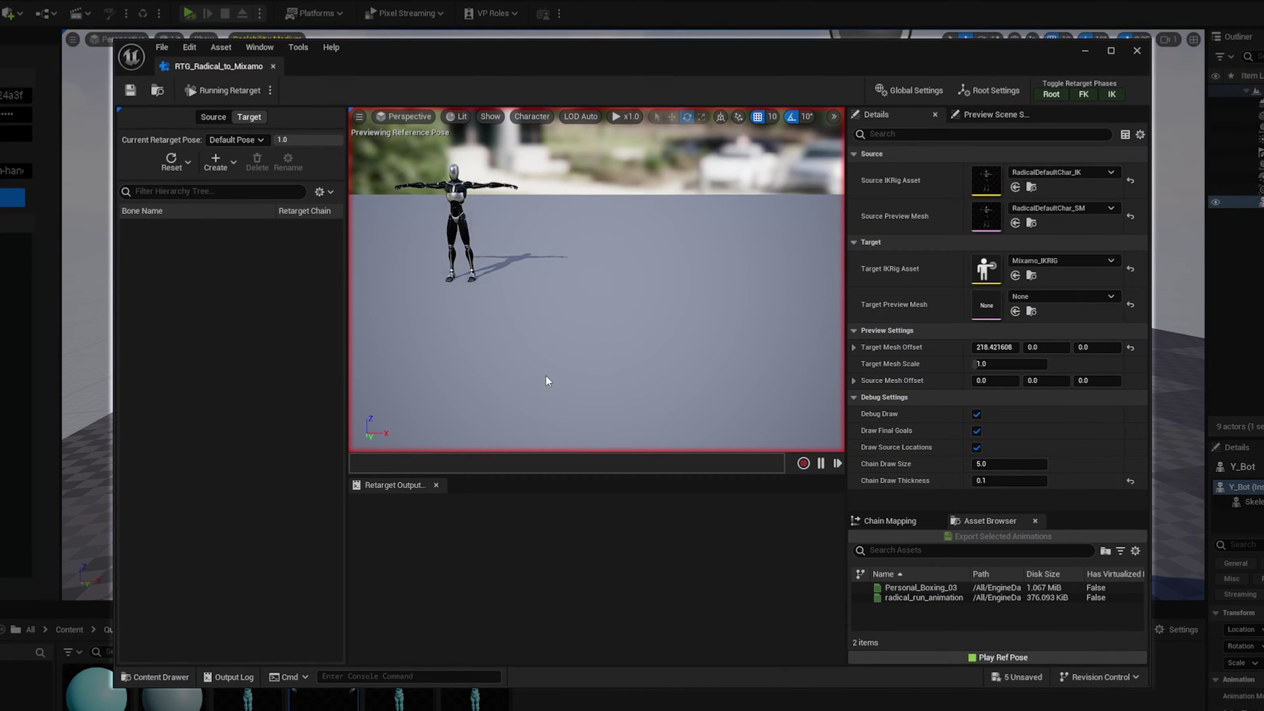
click(1057, 299)
scroll(1079, 500, down, 3)
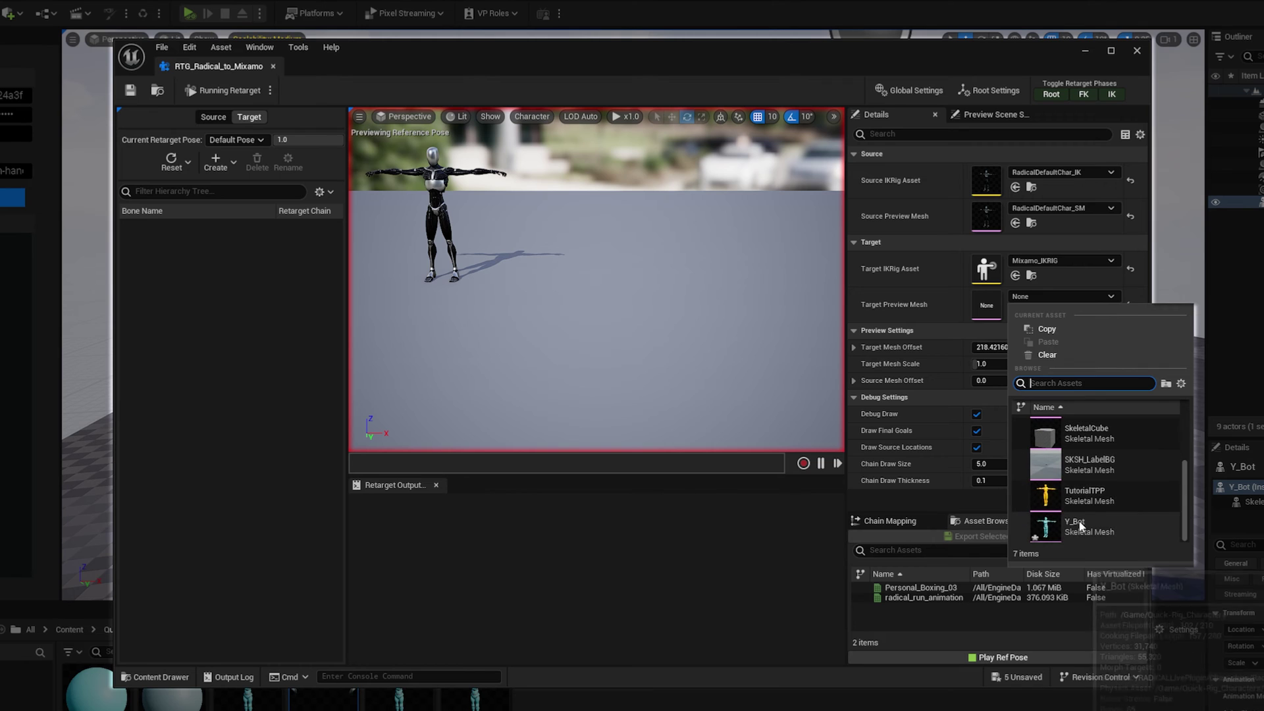
click(1080, 526)
middle_drag(657, 270, 699, 302)
alt+drag(700, 302, 665, 316)
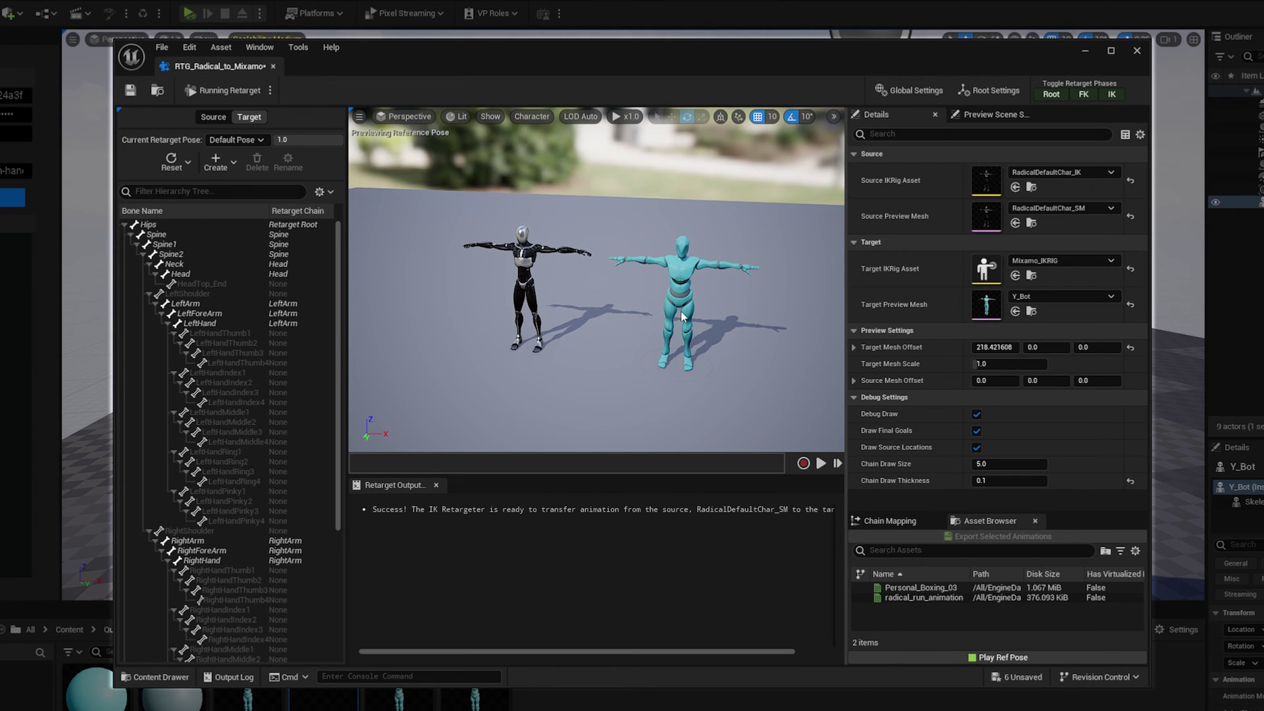
Preview radical_run_animation on the source and target characters, then save and close the retargeter
click(931, 597)
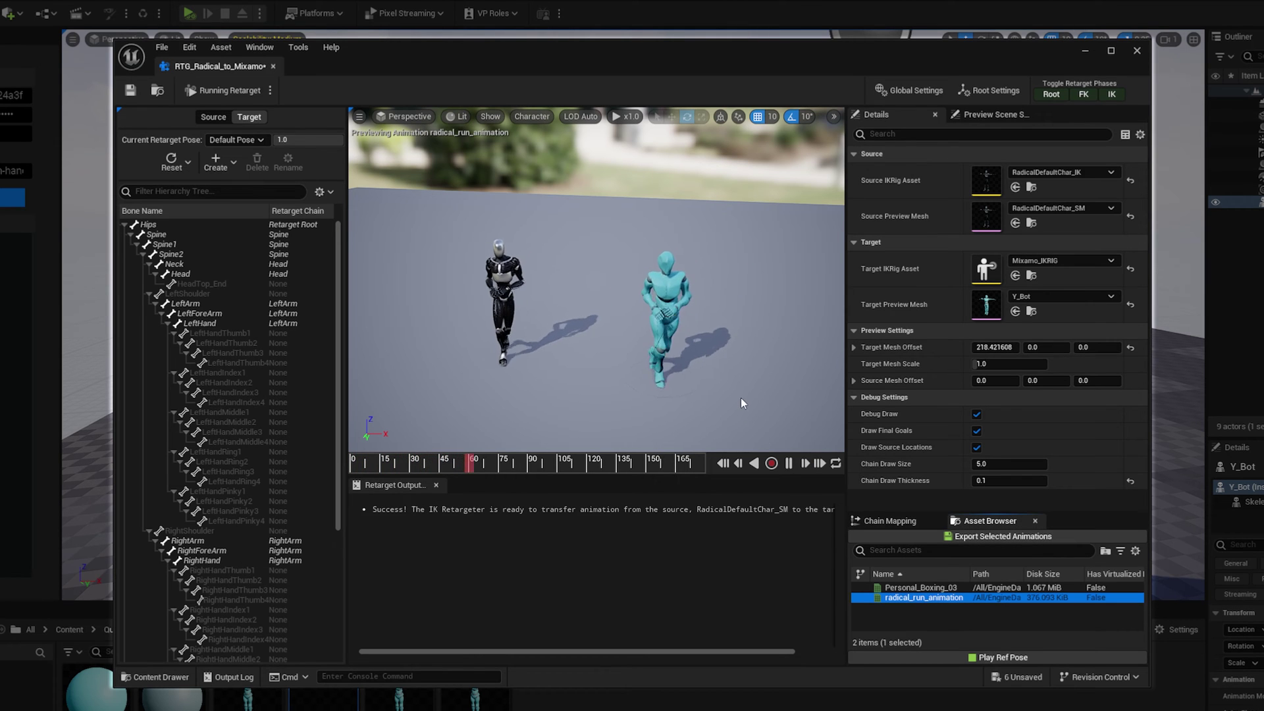
alt+drag(739, 397, 698, 408)
right_drag(635, 376, 741, 396)
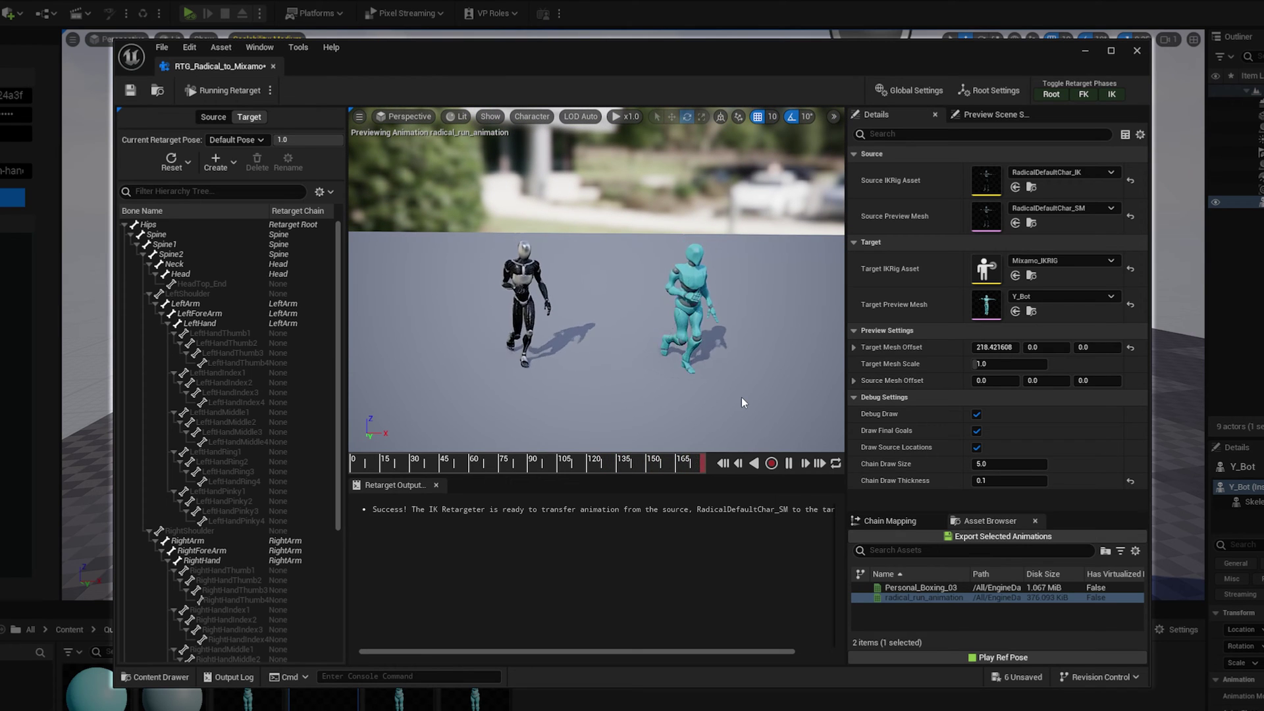
click(788, 463)
click(130, 90)
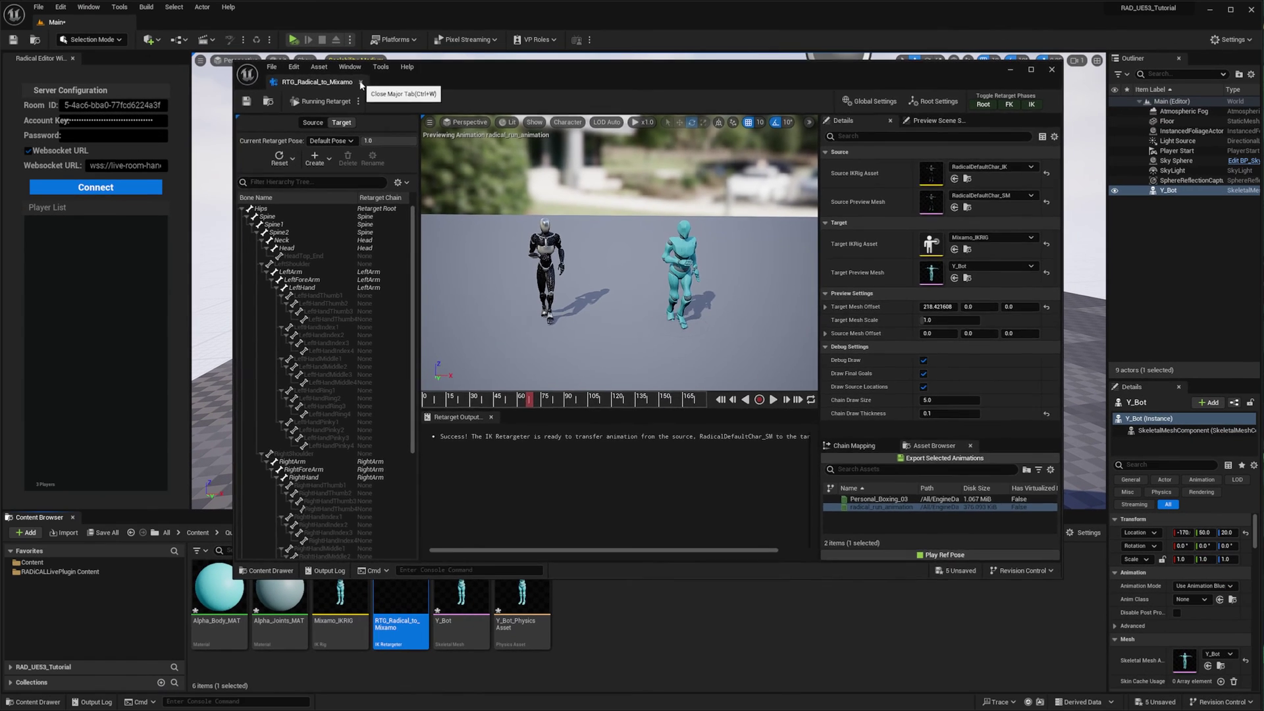
click(277, 66)
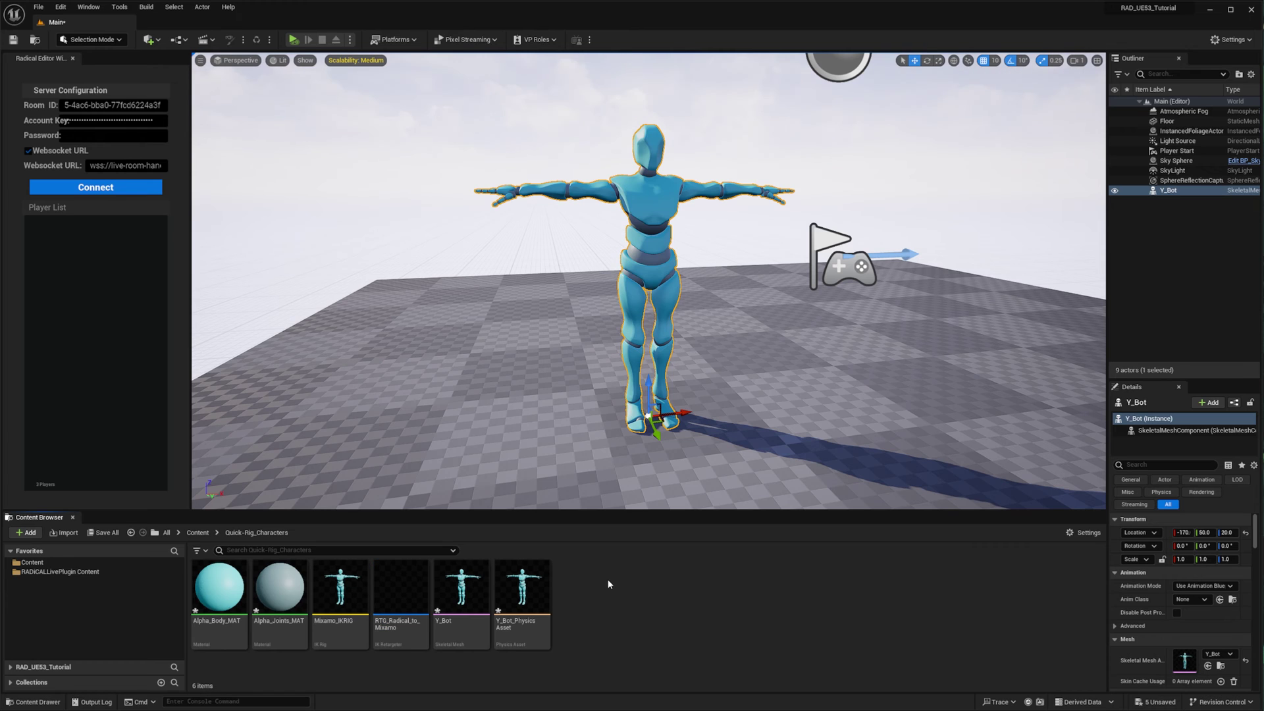
Create an animation blueprint named Quick-Rigs_AnimBP from the Y_Bot skeletal mesh
right_click(476, 600)
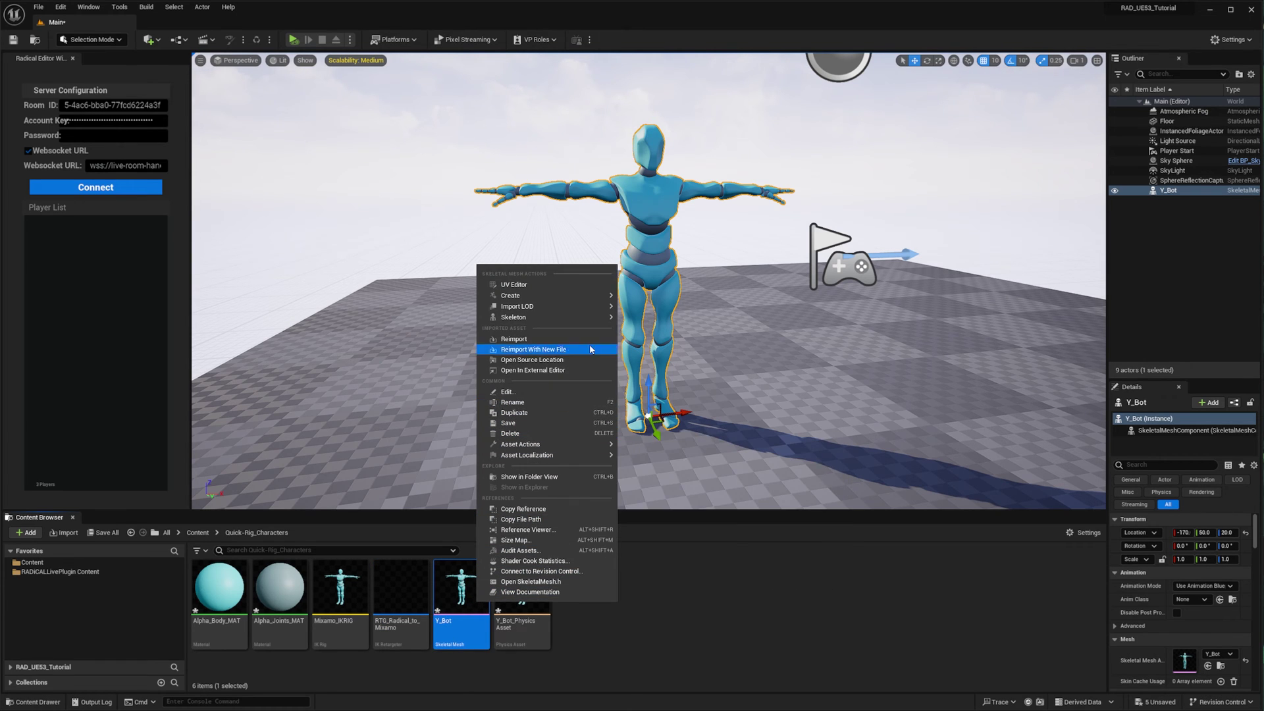
mouse_move(597, 297)
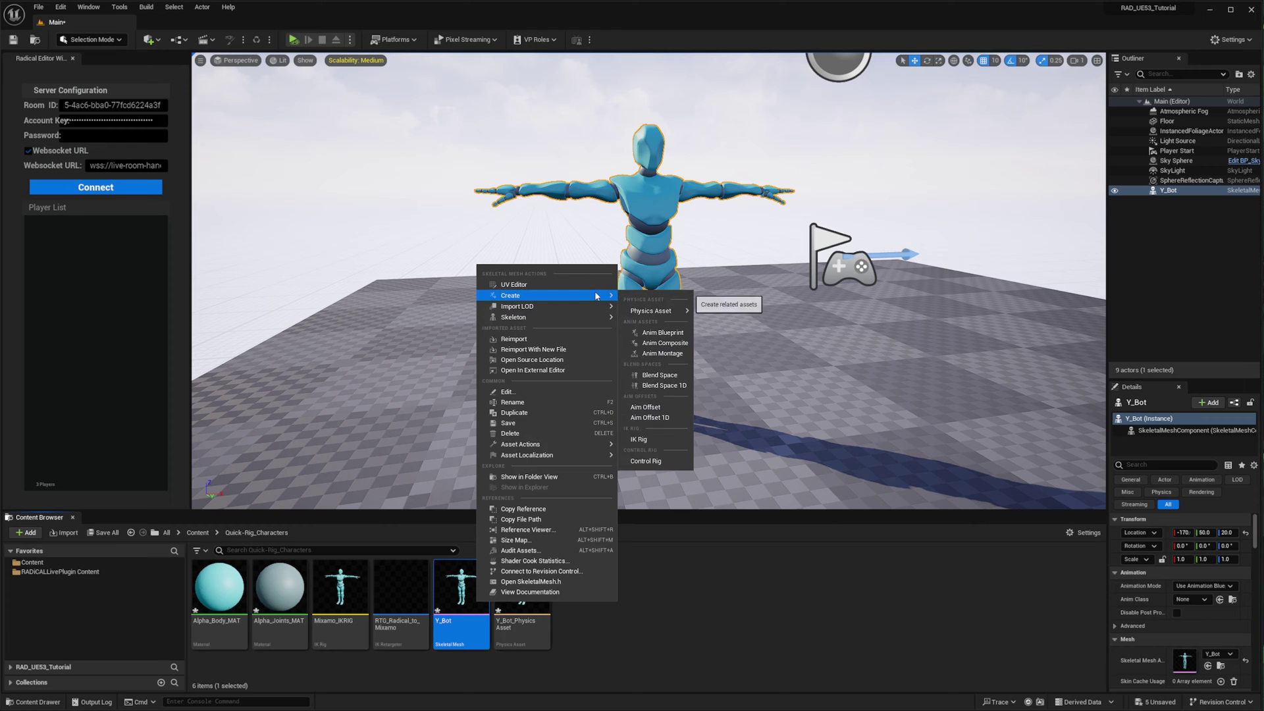
click(663, 333)
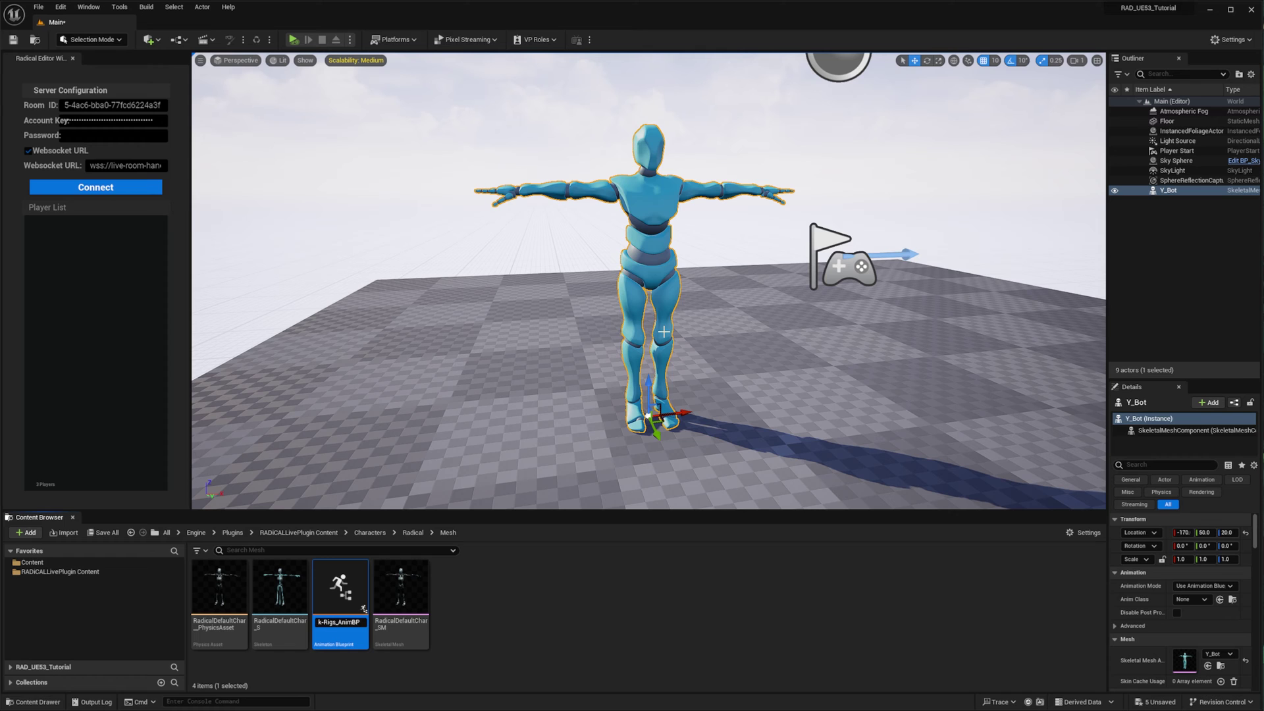
key(Return)
Move Quick-Rigs_AnimBP from the plugin's Mesh folder through Content into Quick-Rig_Characters and open that folder
drag(219, 588, 60, 561)
click(86, 585)
drag(395, 589, 228, 604)
click(252, 618)
double_click(227, 602)
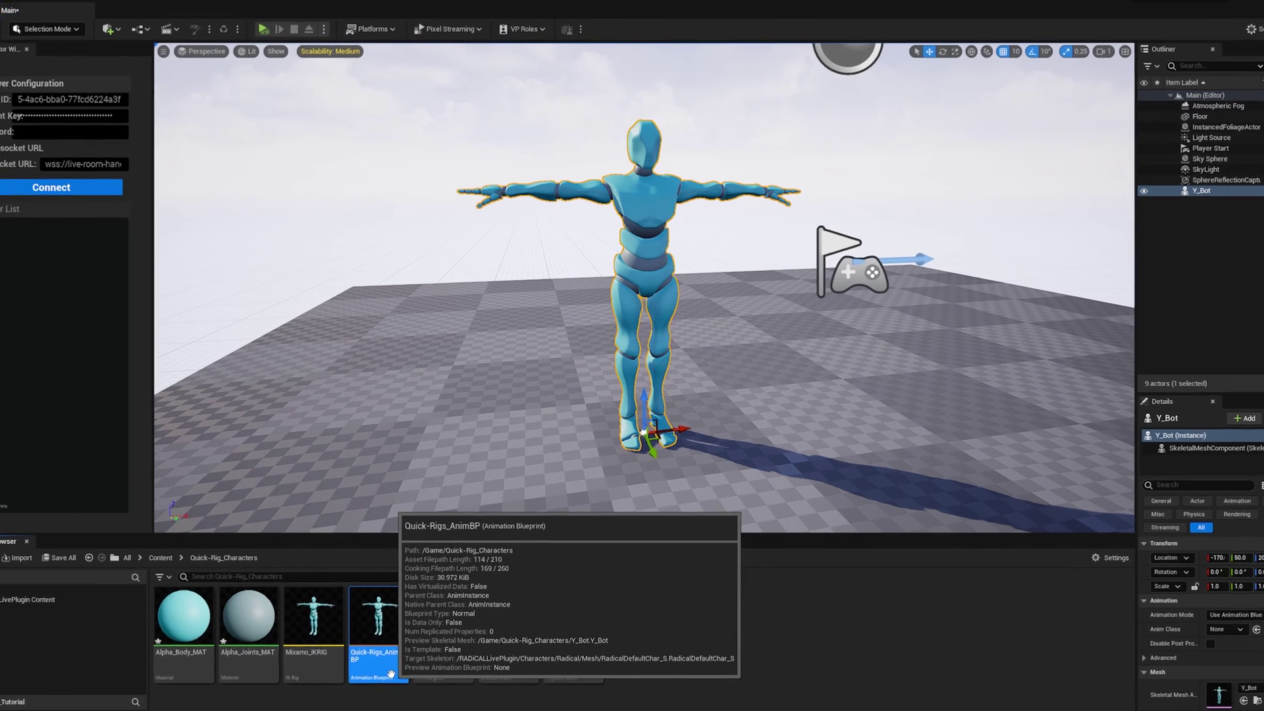
Open Quick-Rigs_AnimBP and add a Retarget Pose From Mesh node connected to the Output Pose's Result
double_click(401, 592)
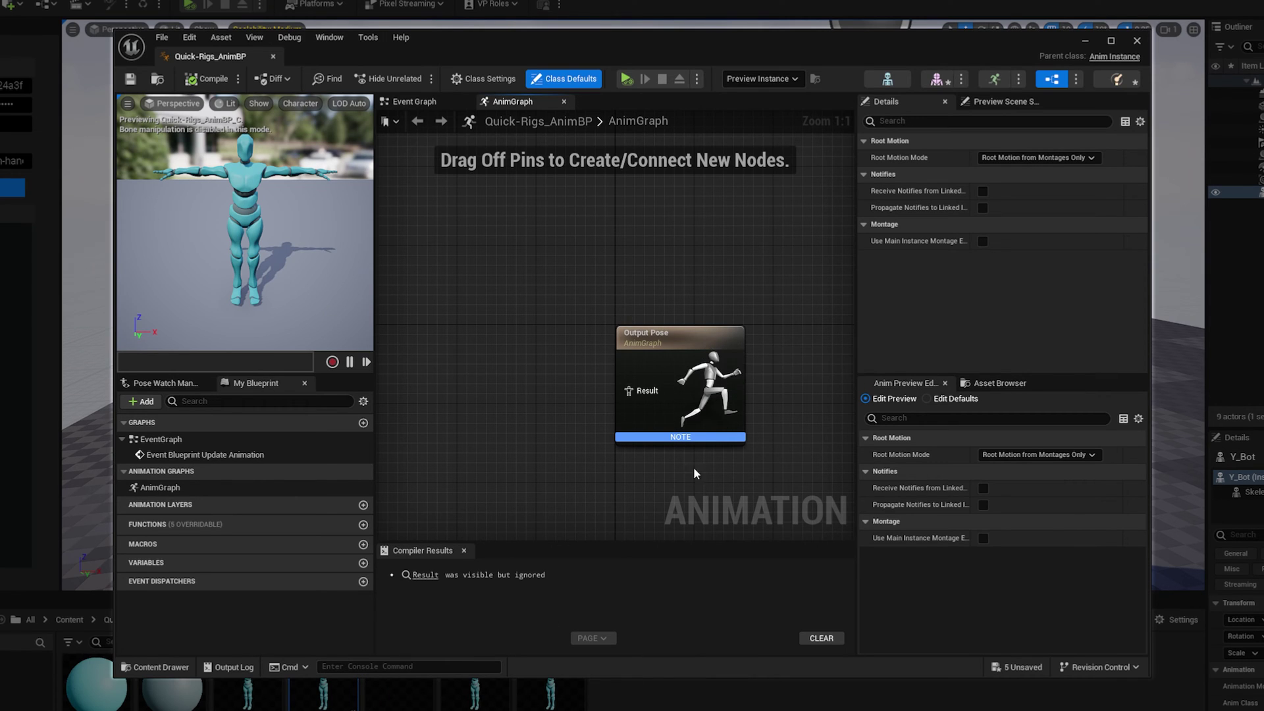
drag(629, 390, 471, 306)
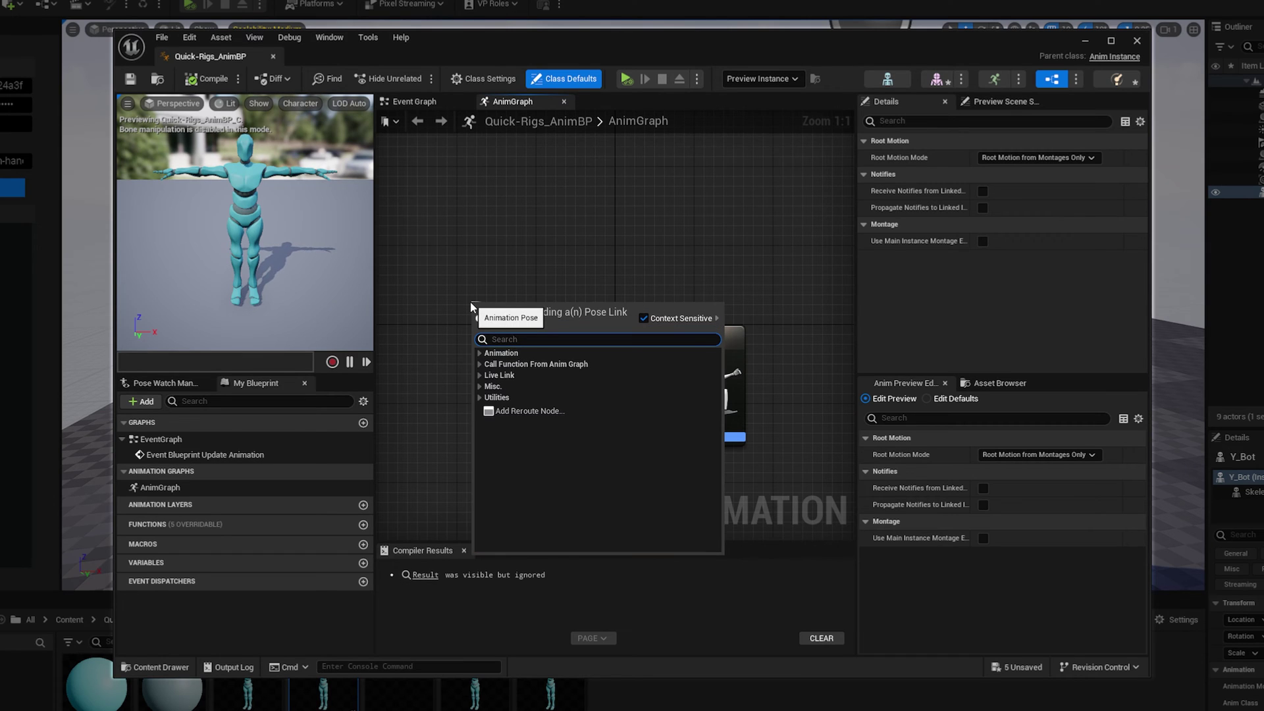
text(Retarget Pose From Mesh)
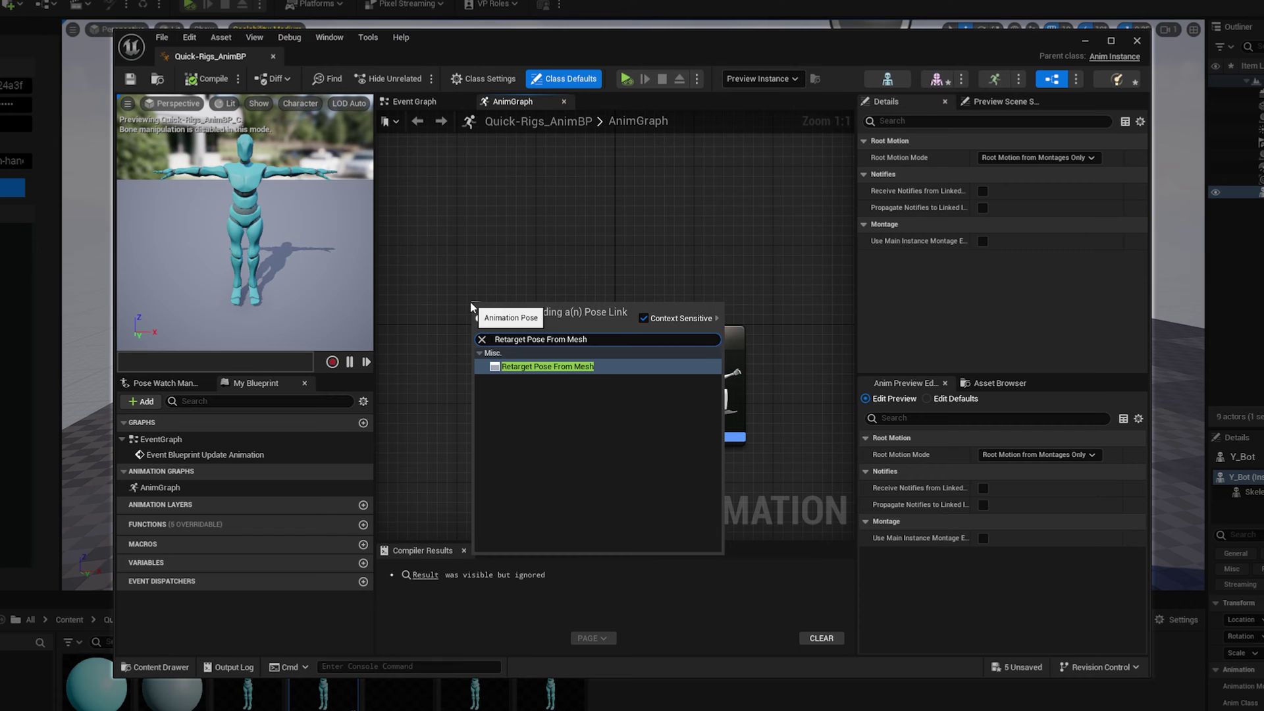
key(Return)
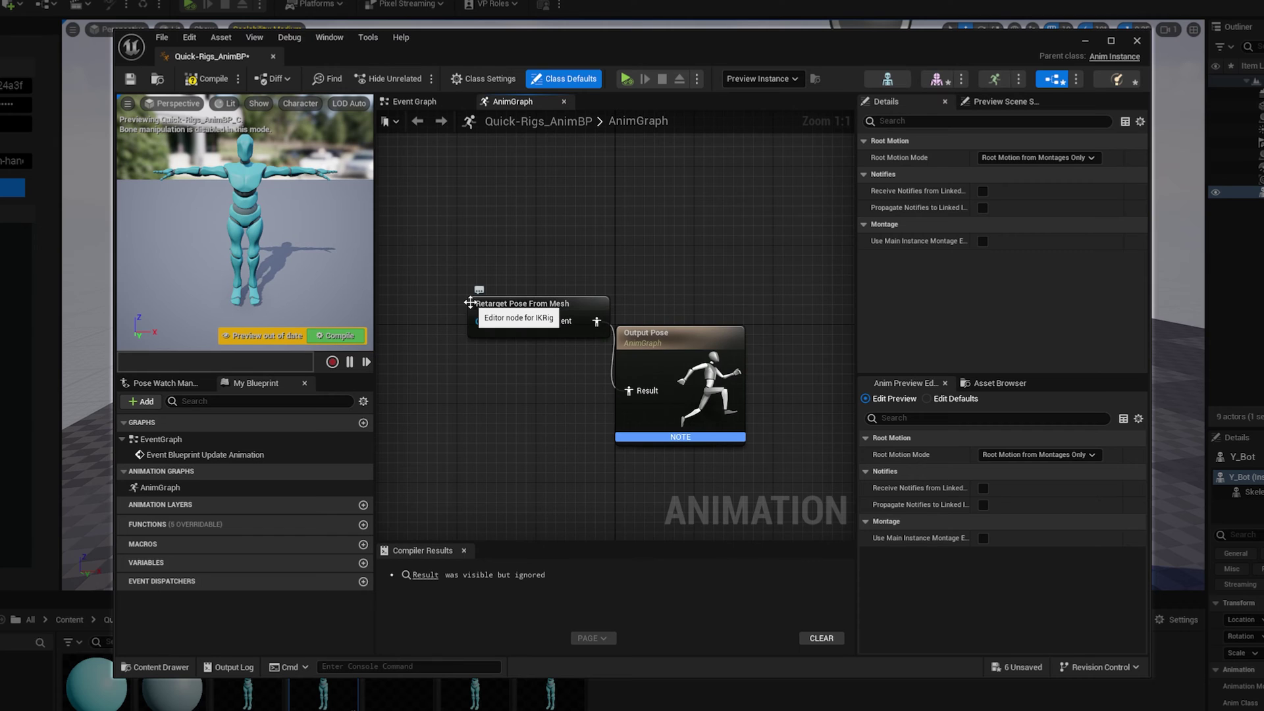
drag(470, 302, 419, 290)
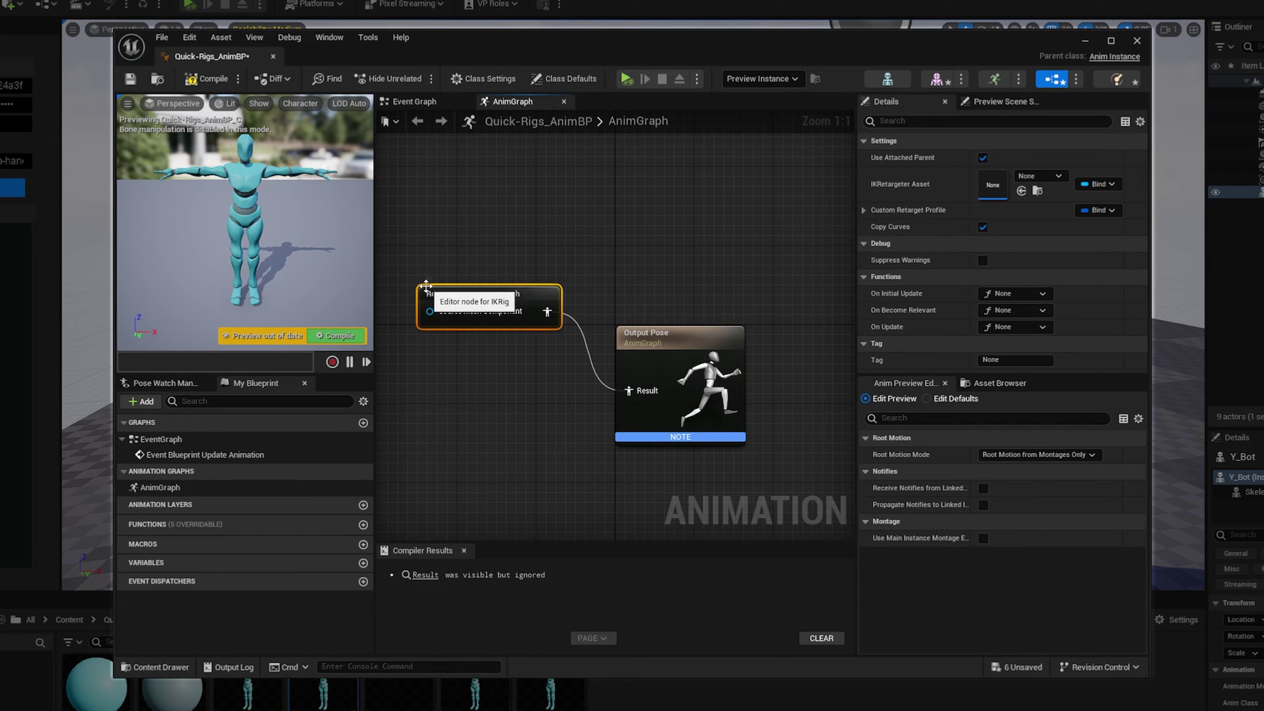
Assign RTG_Radical_to_Mixamo as the node's IKRetargeter asset, then compile, save and close the animation blueprint
click(1040, 177)
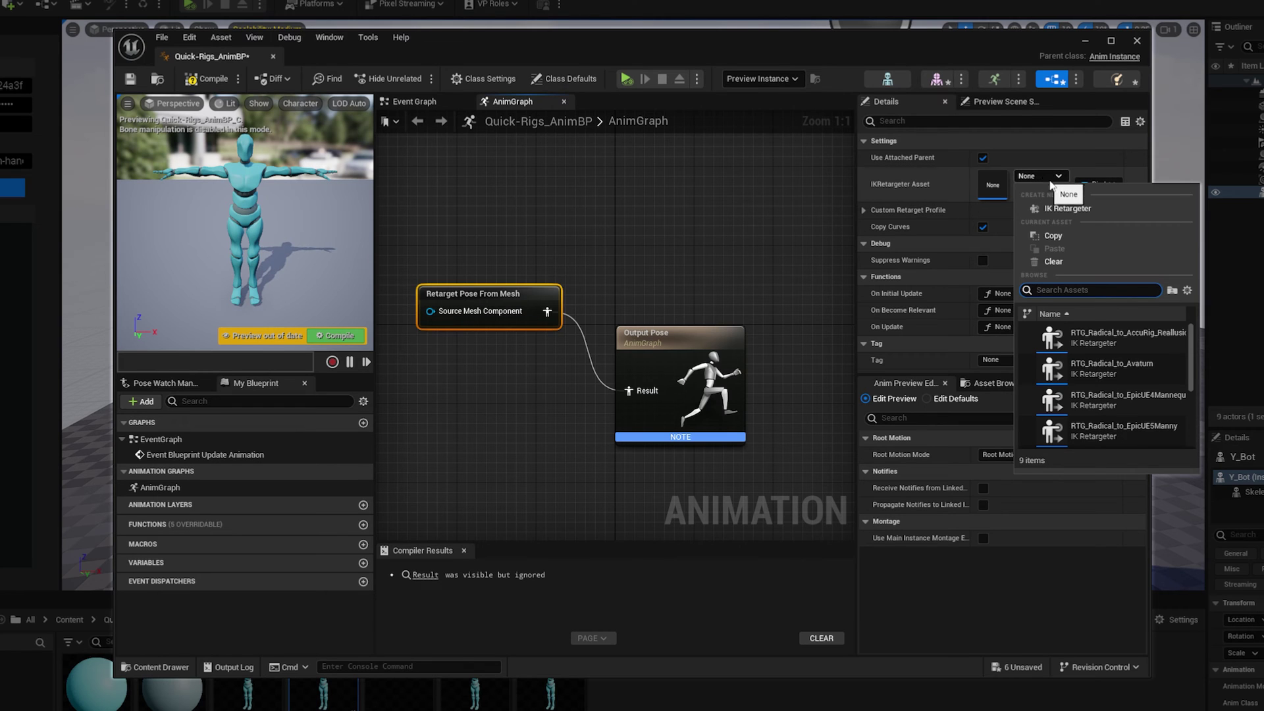
scroll(1147, 413, down, 3)
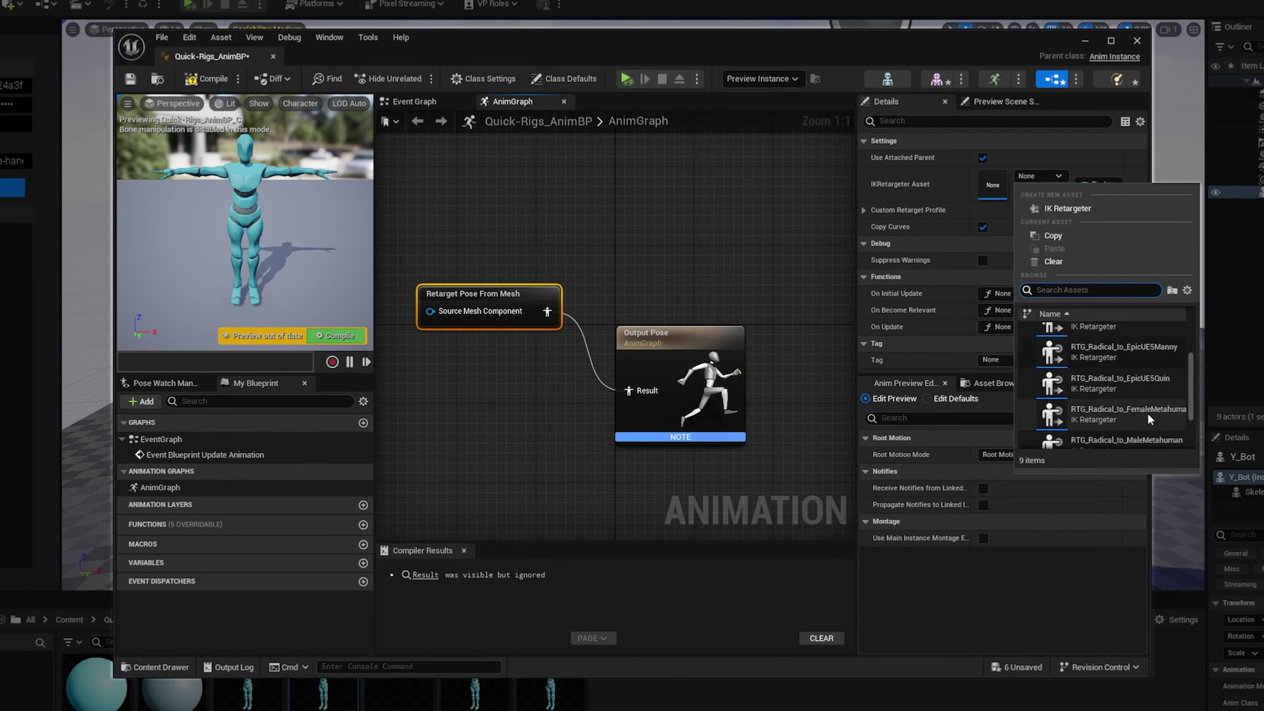
scroll(1148, 413, down, 2)
click(1157, 435)
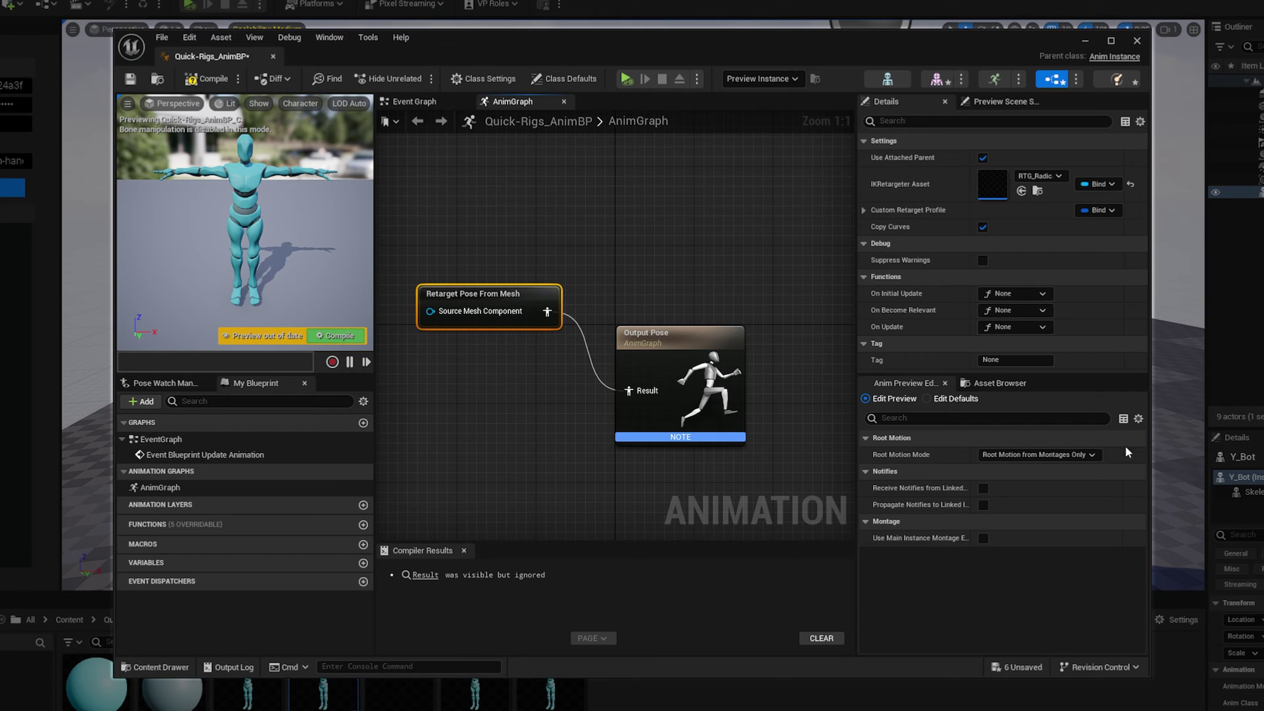
click(205, 80)
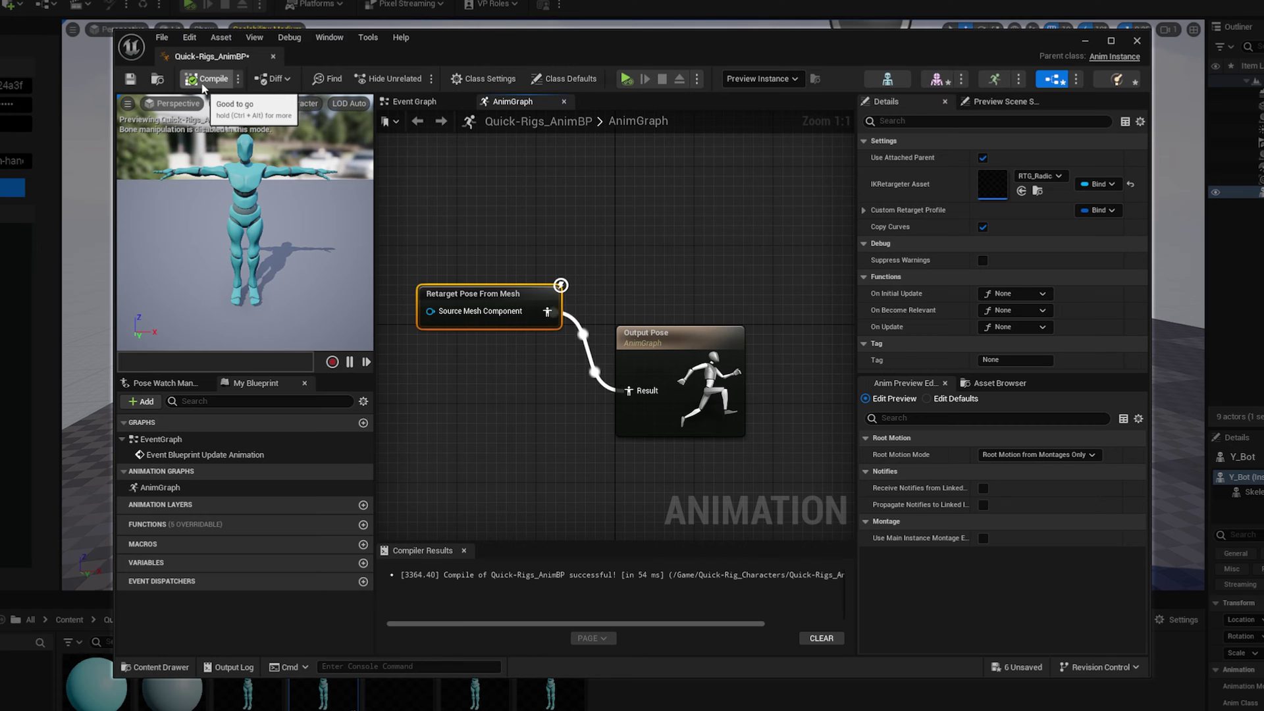
click(130, 79)
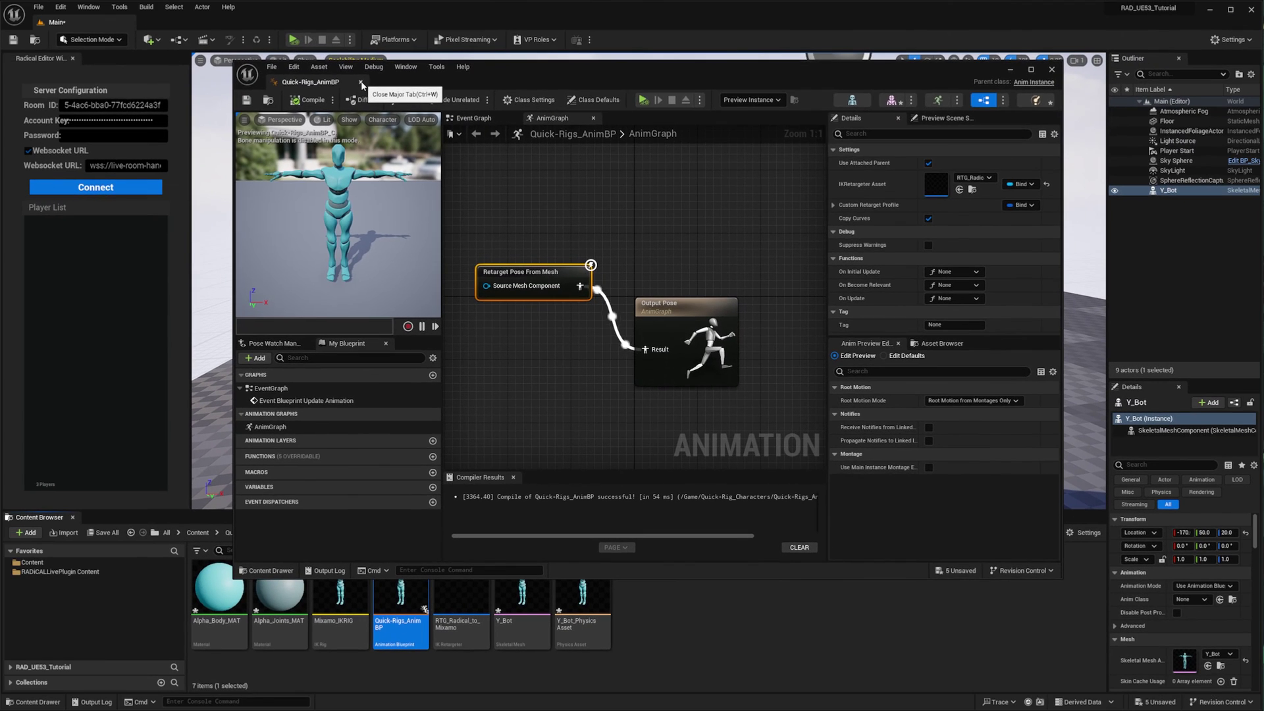
click(303, 63)
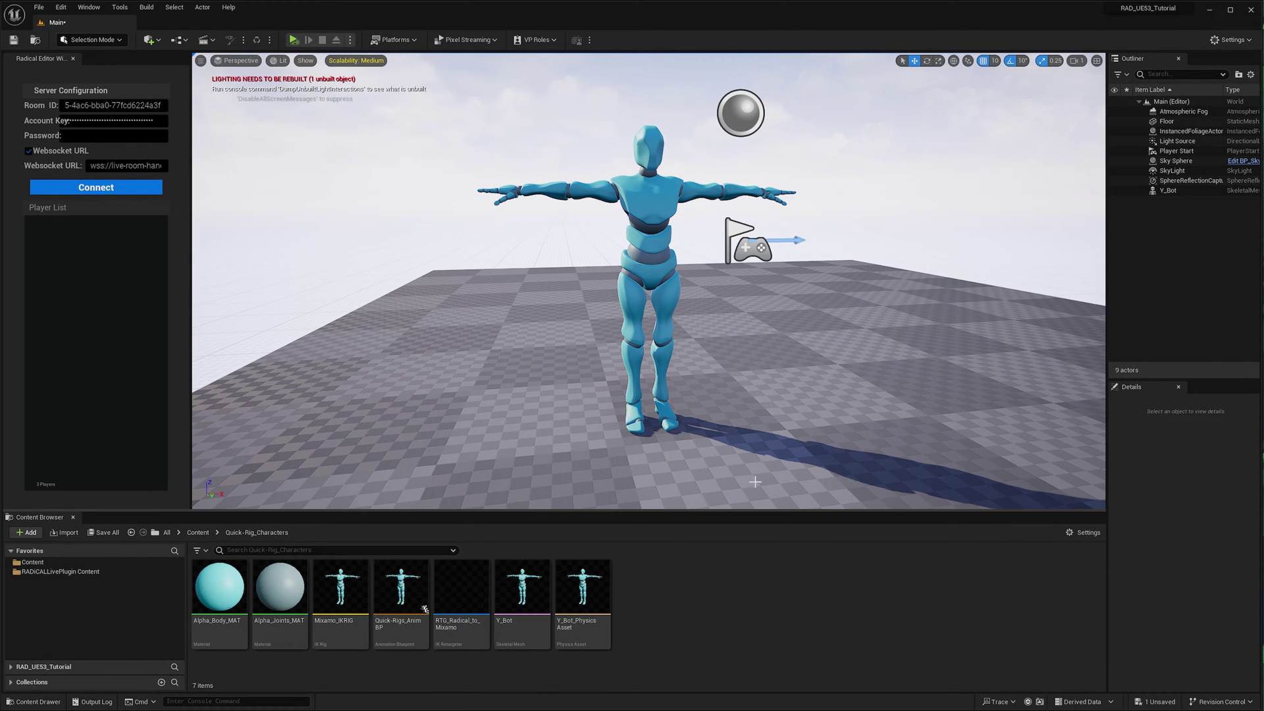
Duplicate BP_RadicalActor in the RADiCALLivePlugin Content folder and name the copy QuickRigs_CustomActor
click(60, 573)
click(451, 620)
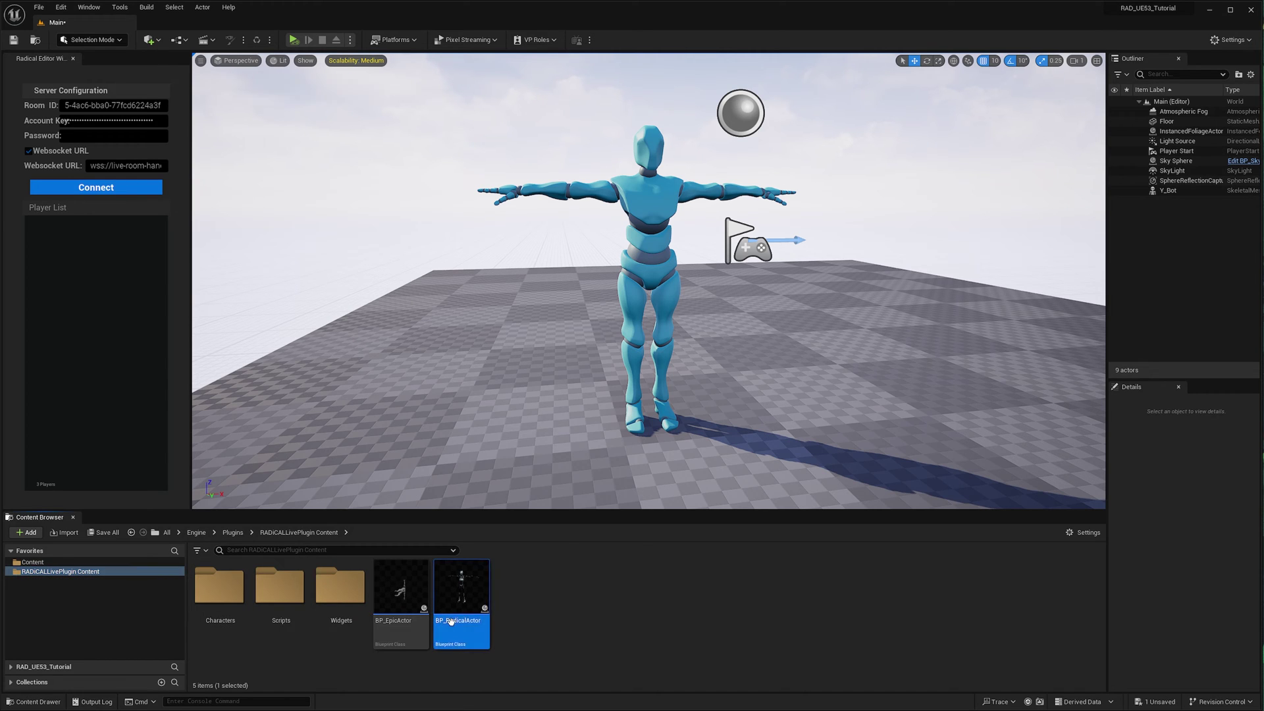
right_click(450, 621)
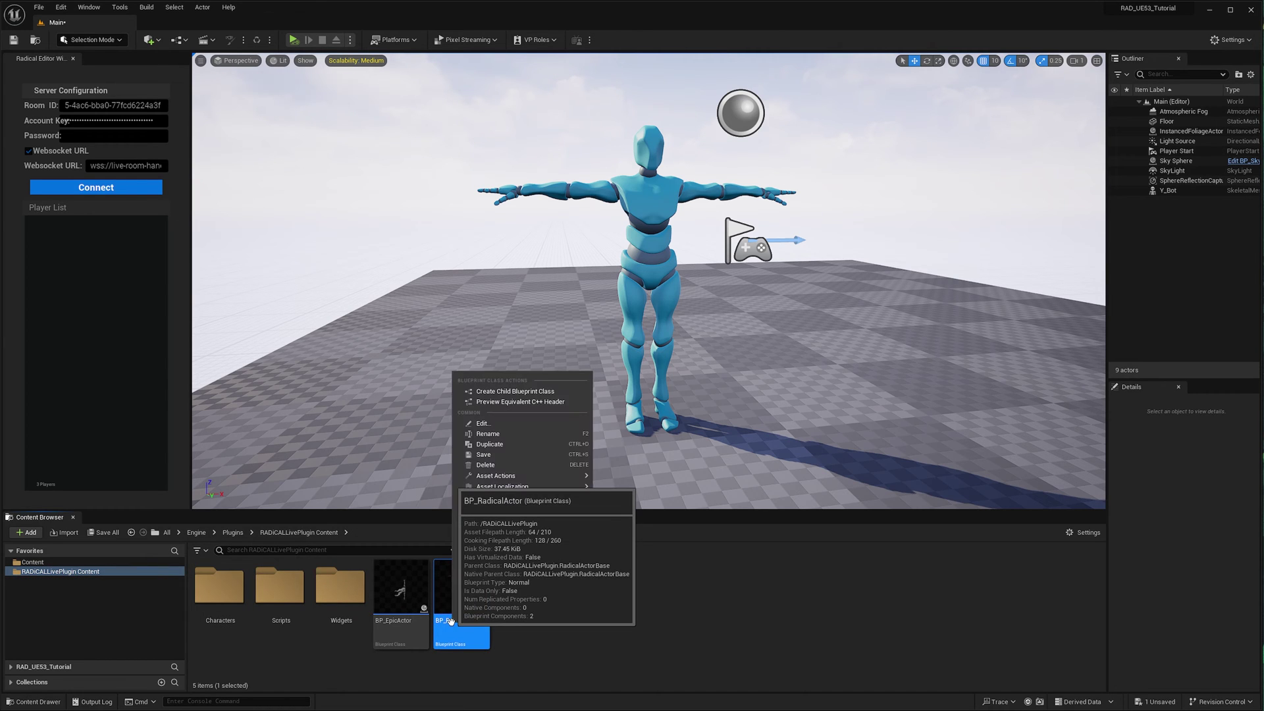
click(525, 452)
text(Quic)
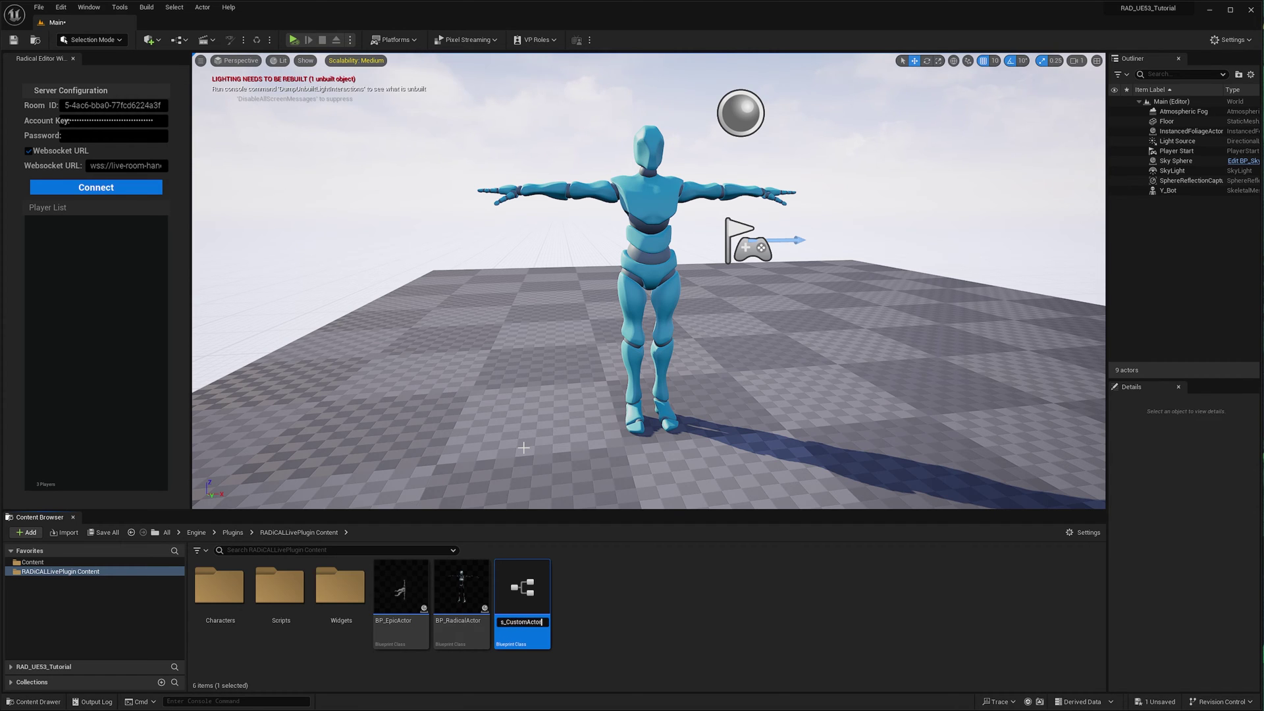
text(kRigs_CustomActor)
key(Return)
Move QuickRigs_CustomActor through Content into the Quick-Rig_Characters folder and open that folder
drag(511, 592, 84, 571)
click(98, 584)
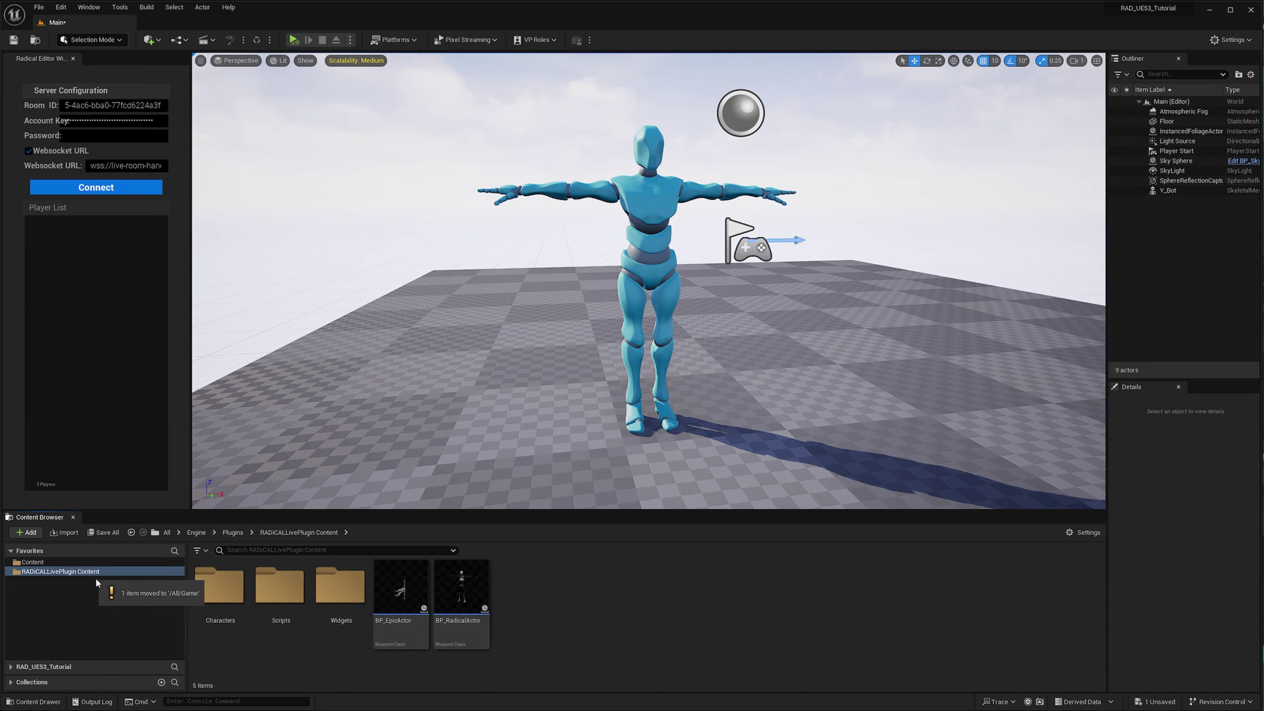
click(33, 562)
drag(401, 586, 224, 603)
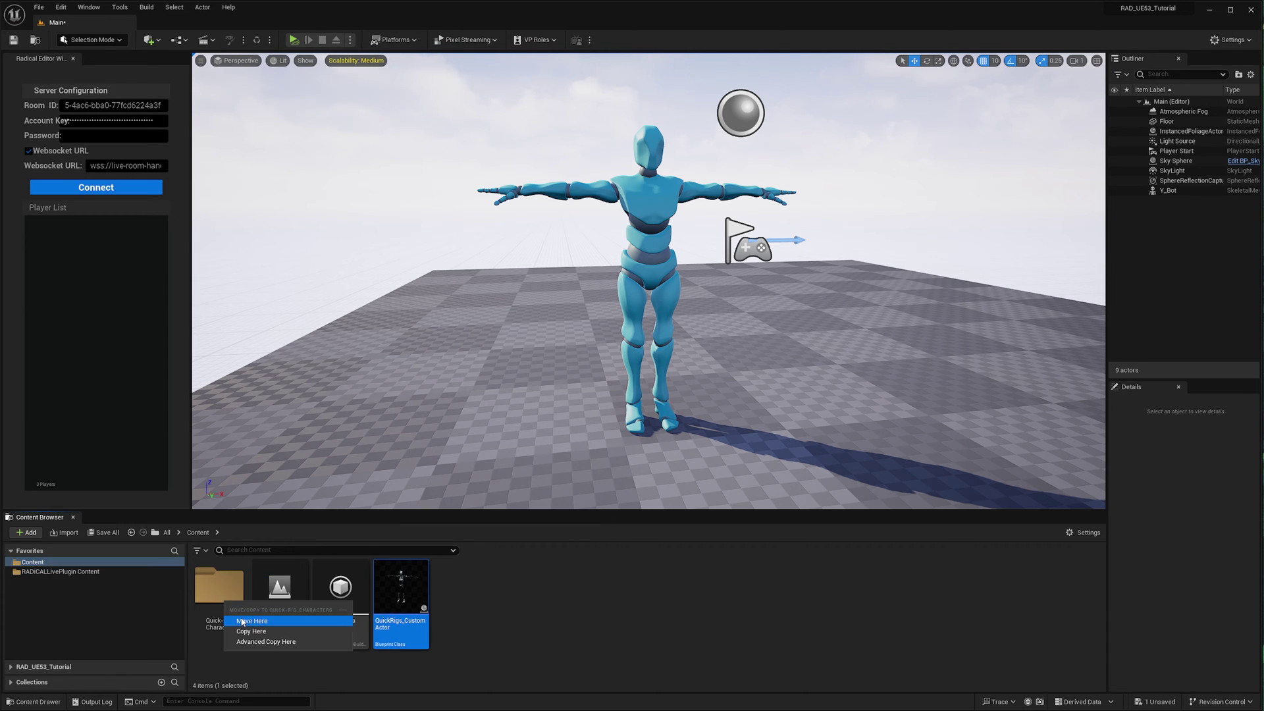
click(245, 619)
double_click(224, 600)
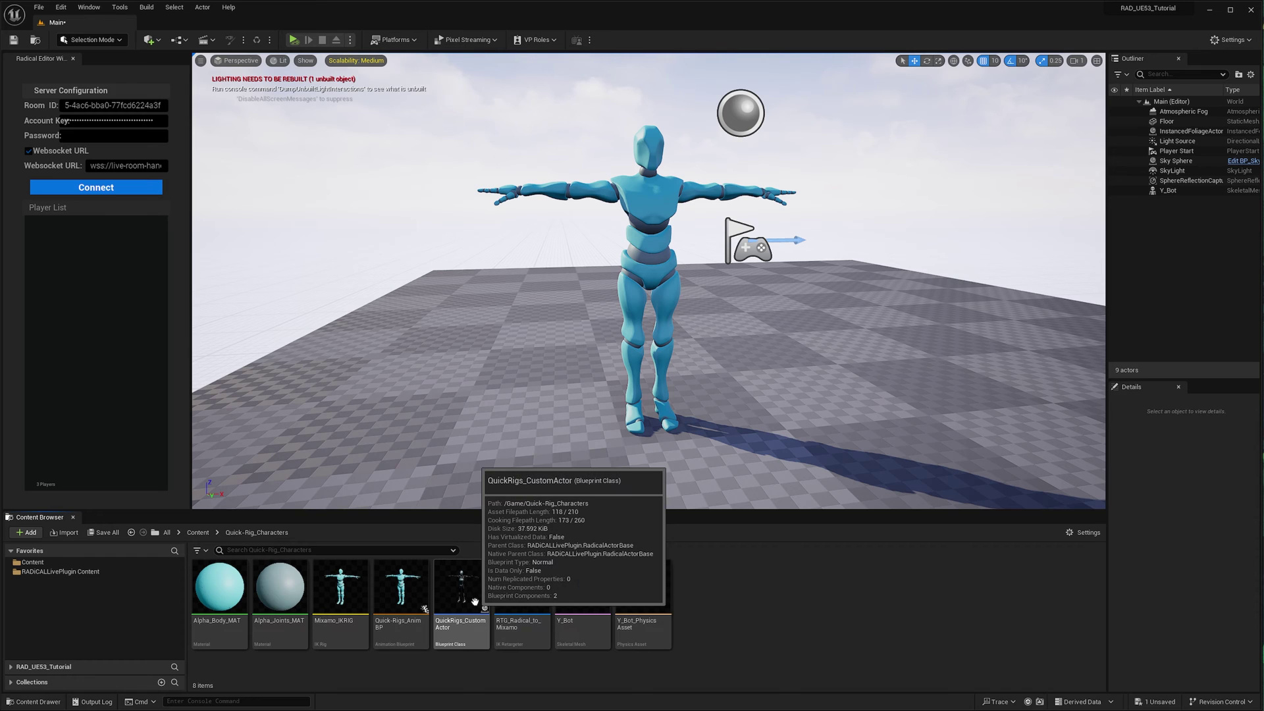
Open QuickRigs_CustomActor and add a Skeletal Mesh component named QuickRigs_Custom_Mesh under its existing SkeletalMesh component
double_click(475, 601)
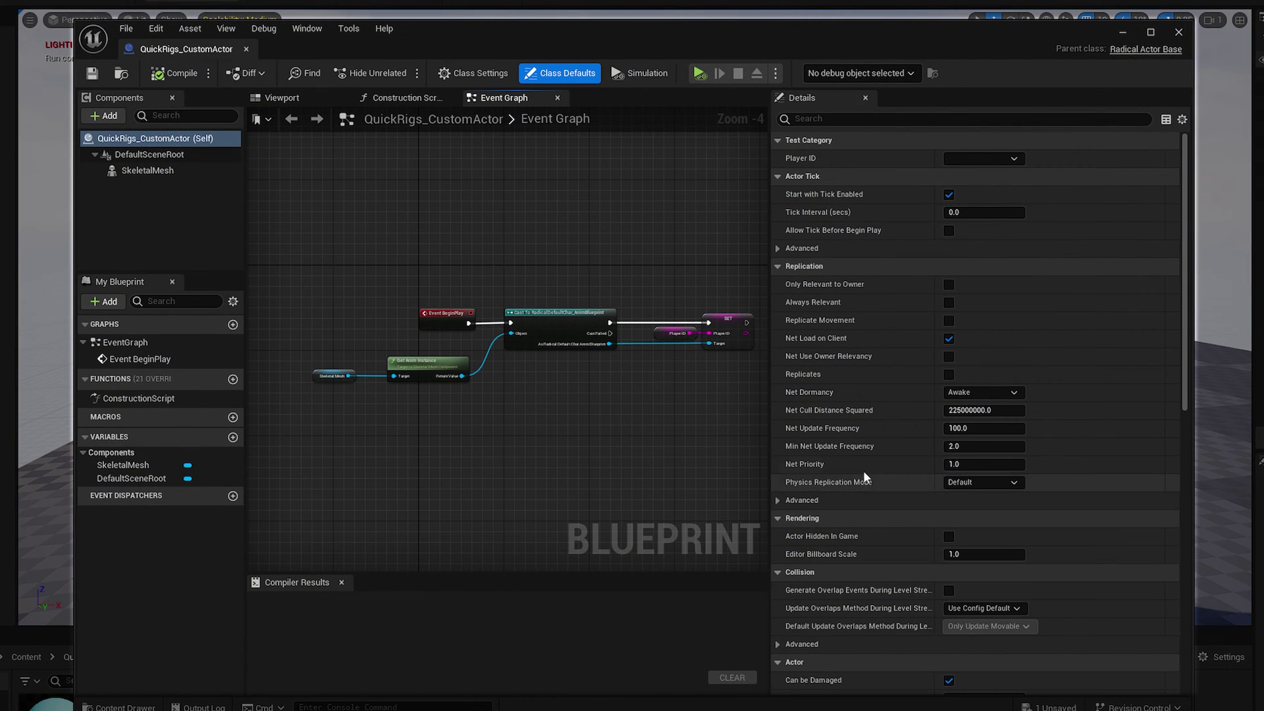
click(155, 172)
click(97, 115)
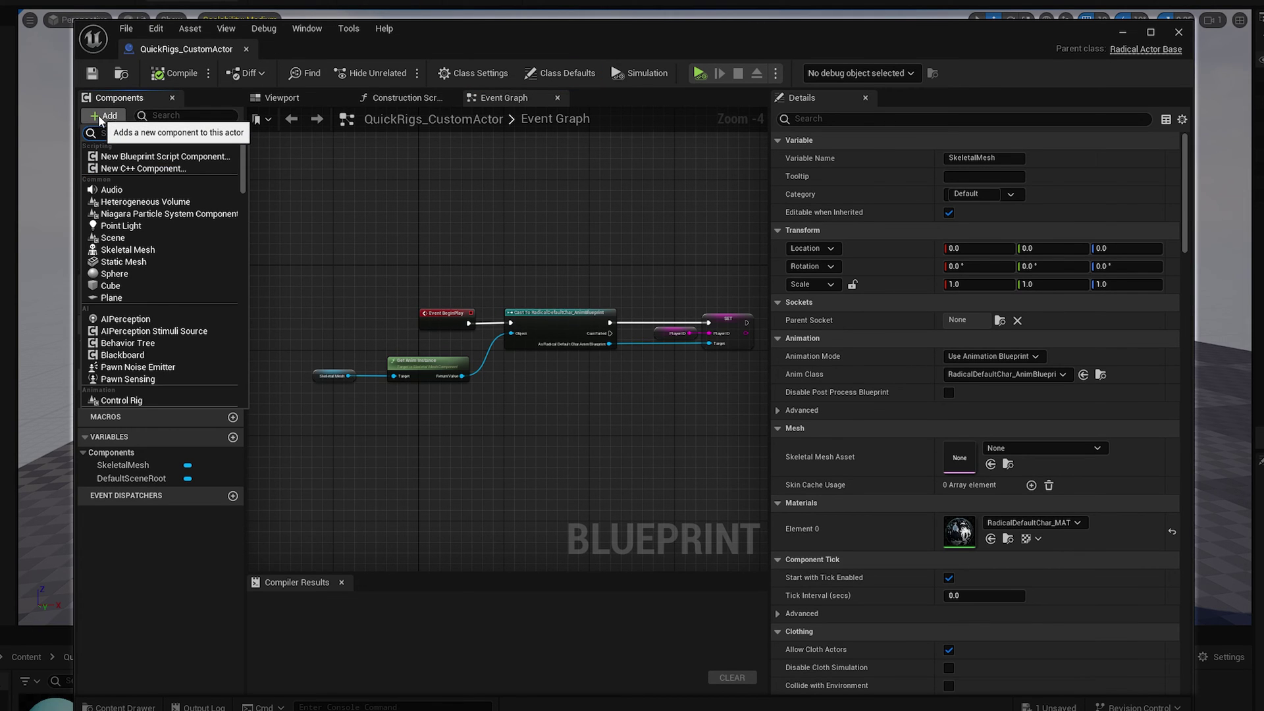
click(158, 249)
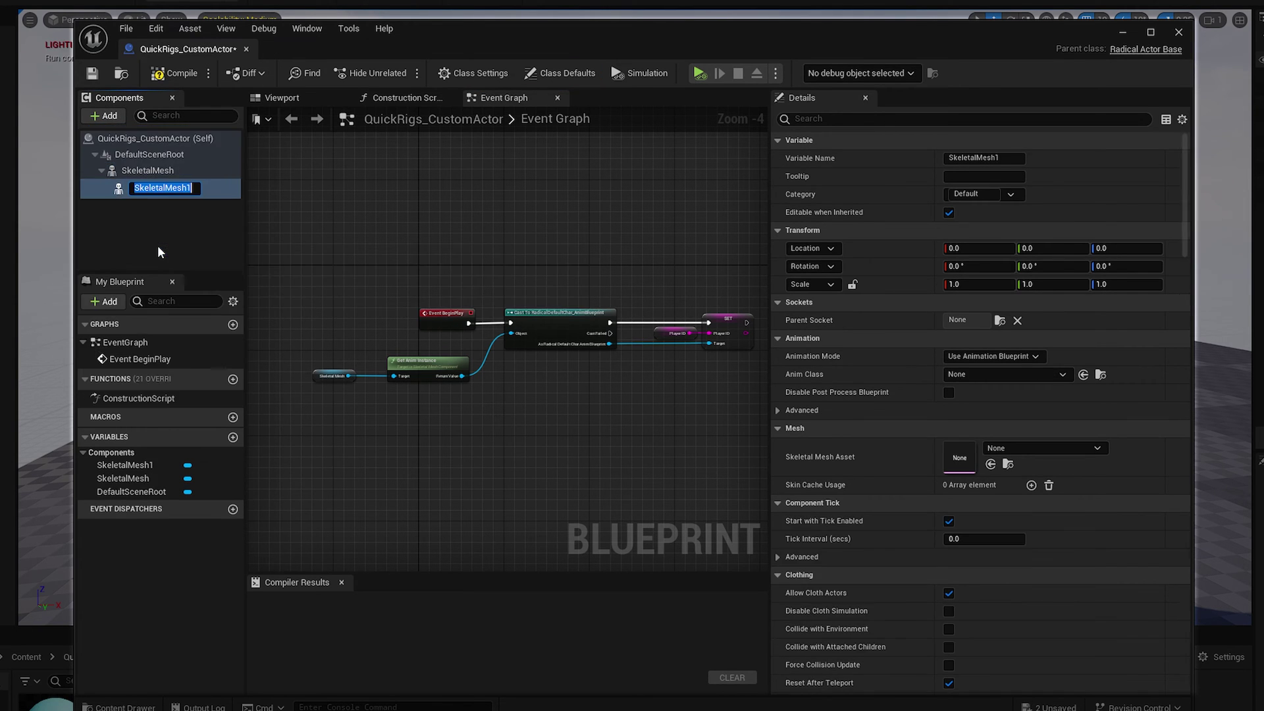
text(QuickRigs_Custom_Mesh)
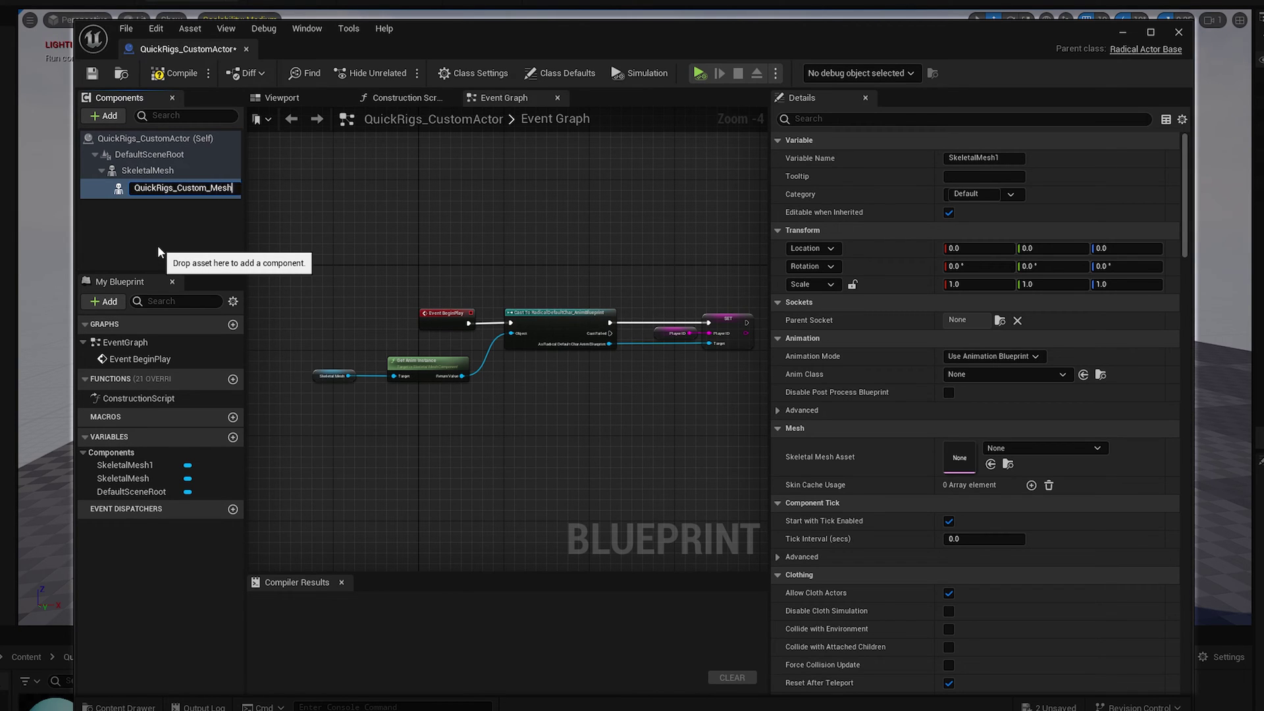
key(Return)
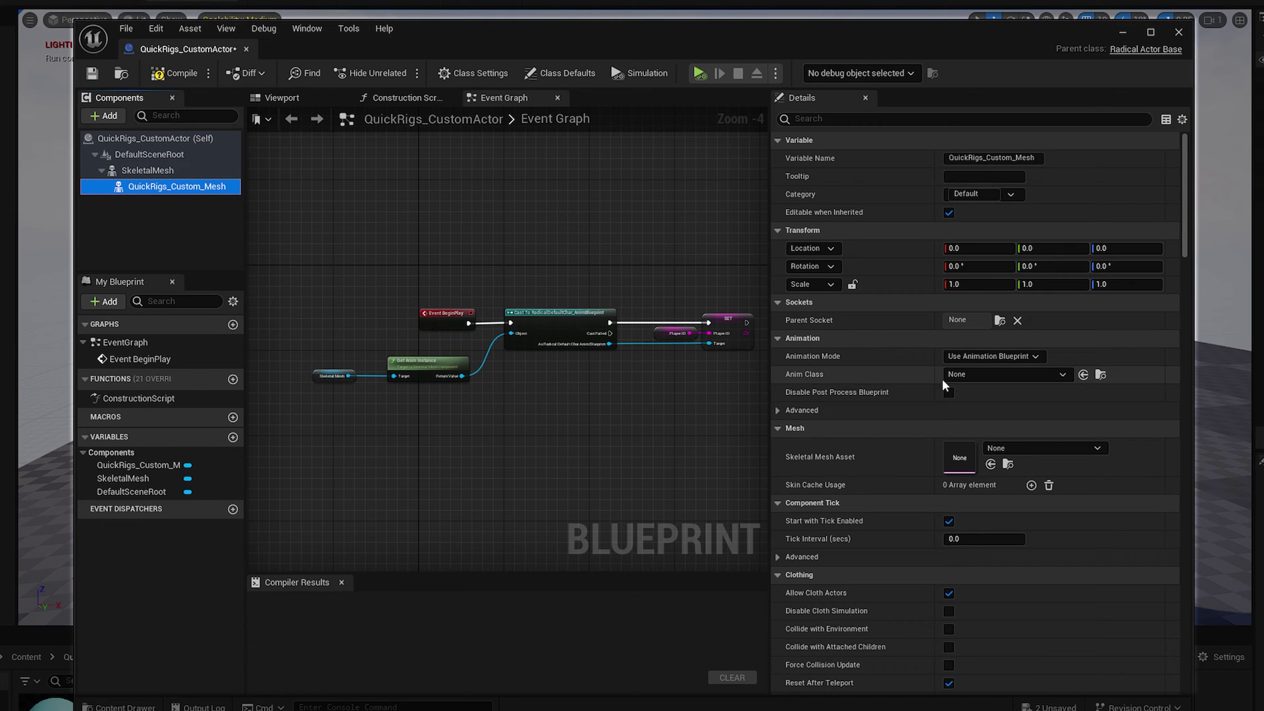
Set QuickRigs_Custom_Mesh's Anim Class to Quick-Rigs_AnimBP and its Skeletal Mesh Asset to Y_Bot
click(972, 374)
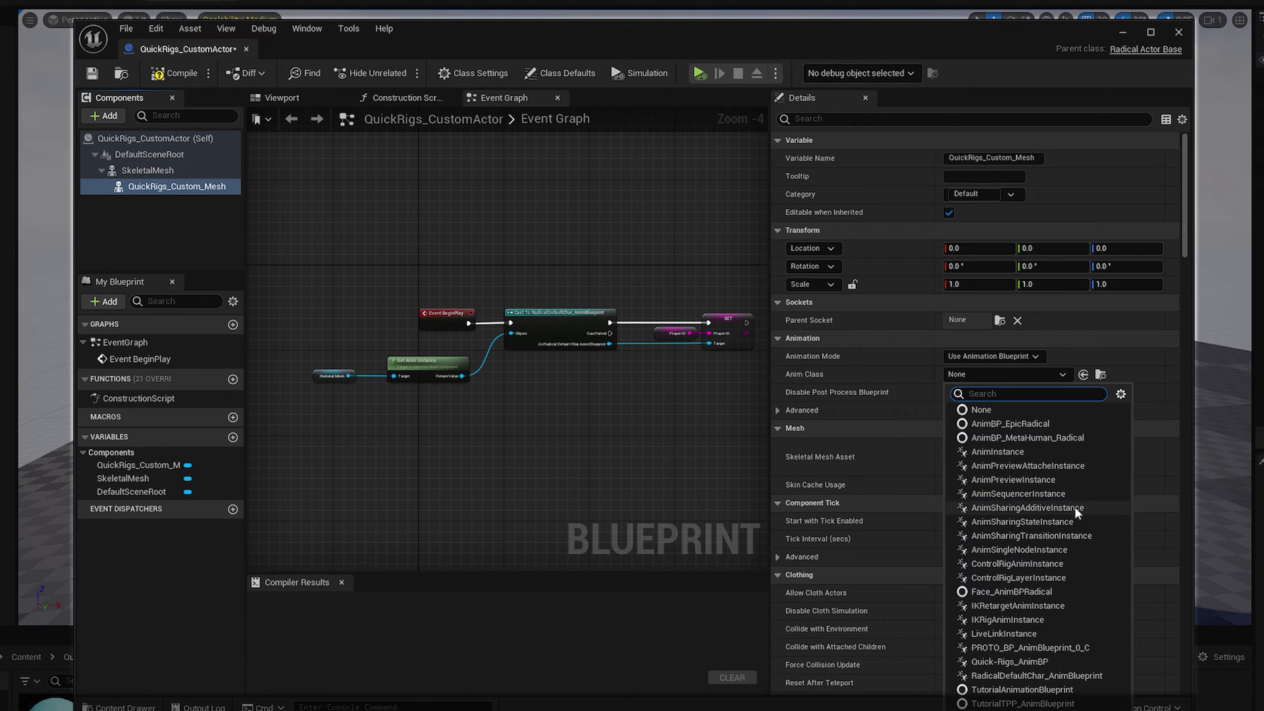
click(1026, 660)
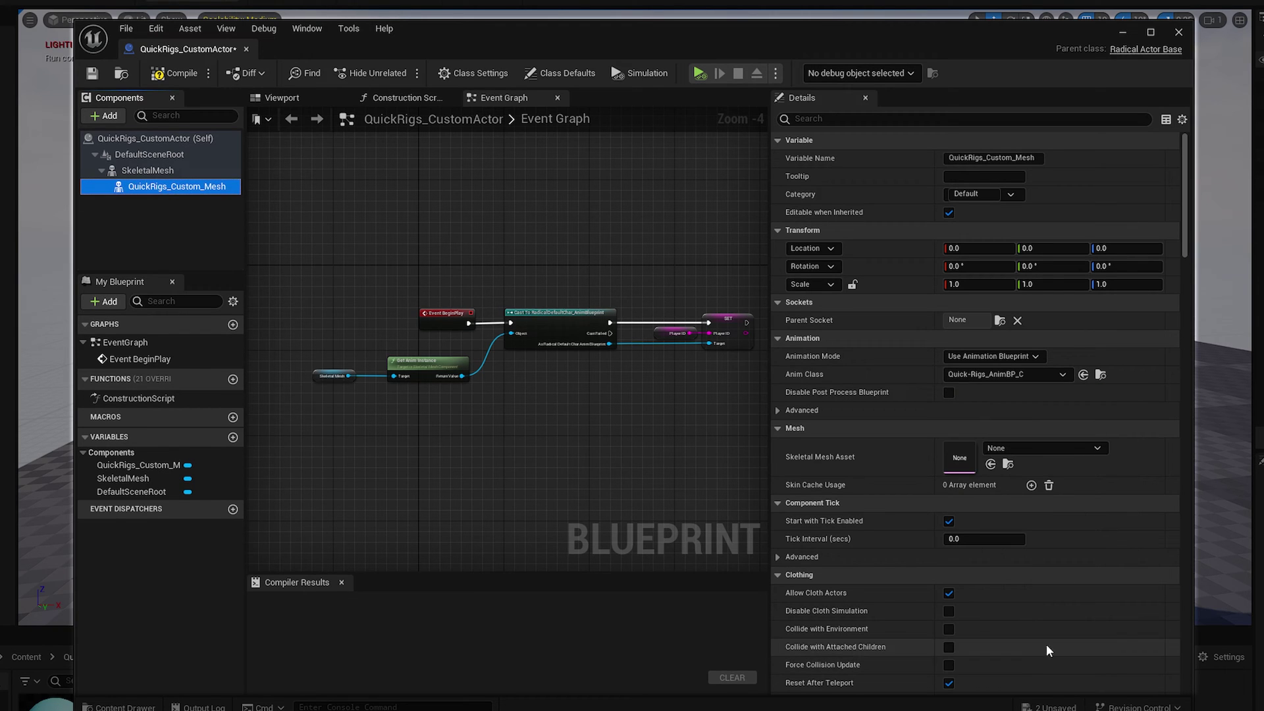
click(1073, 450)
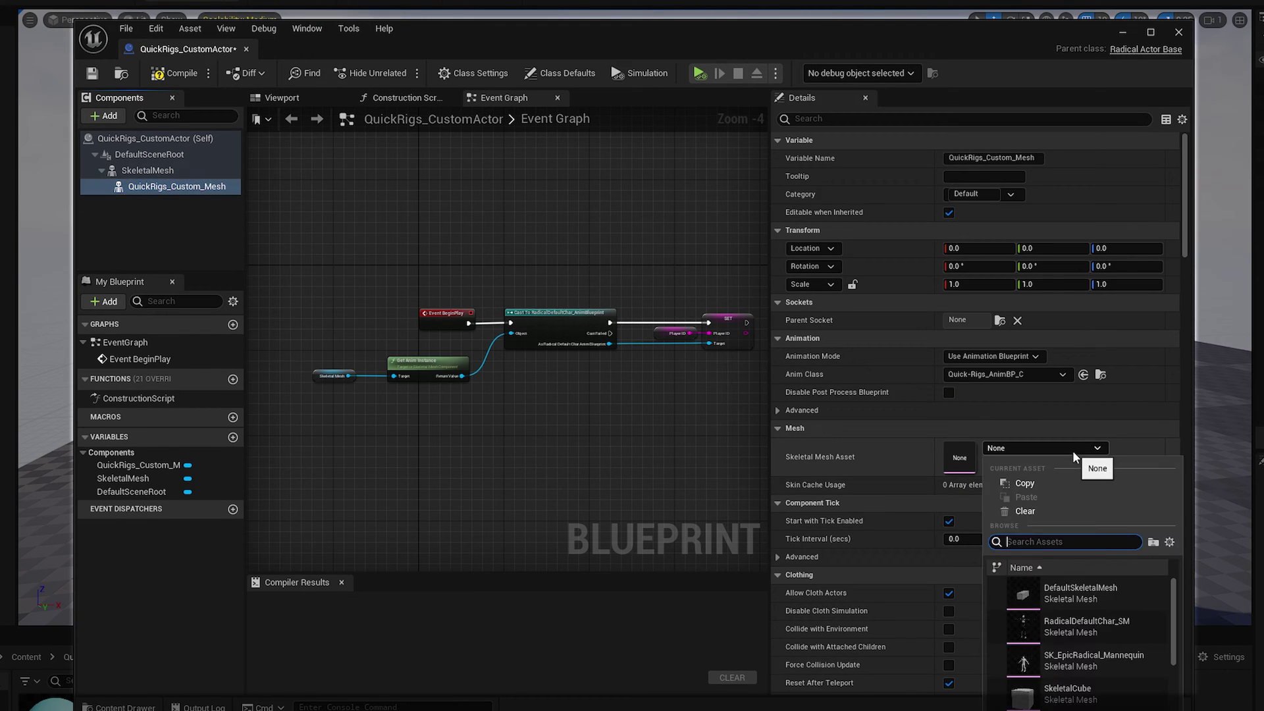
scroll(1092, 623, down, 1)
scroll(1092, 622, down, 2)
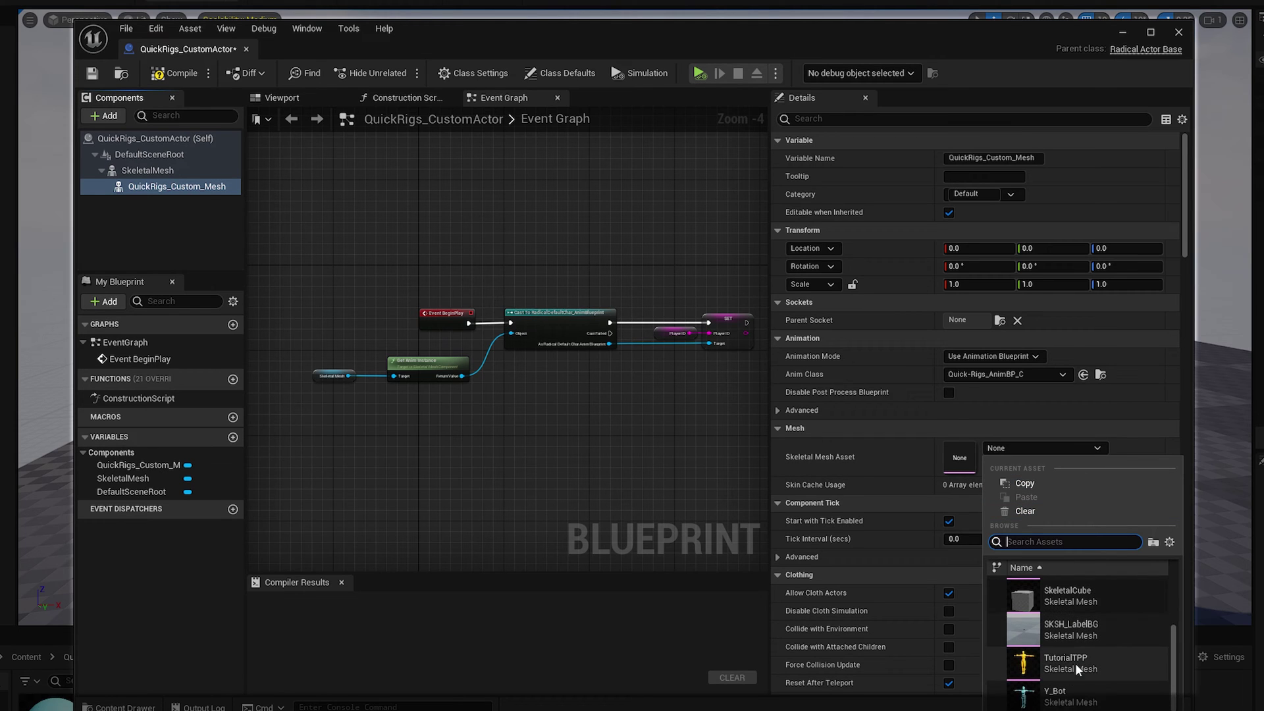
click(1075, 685)
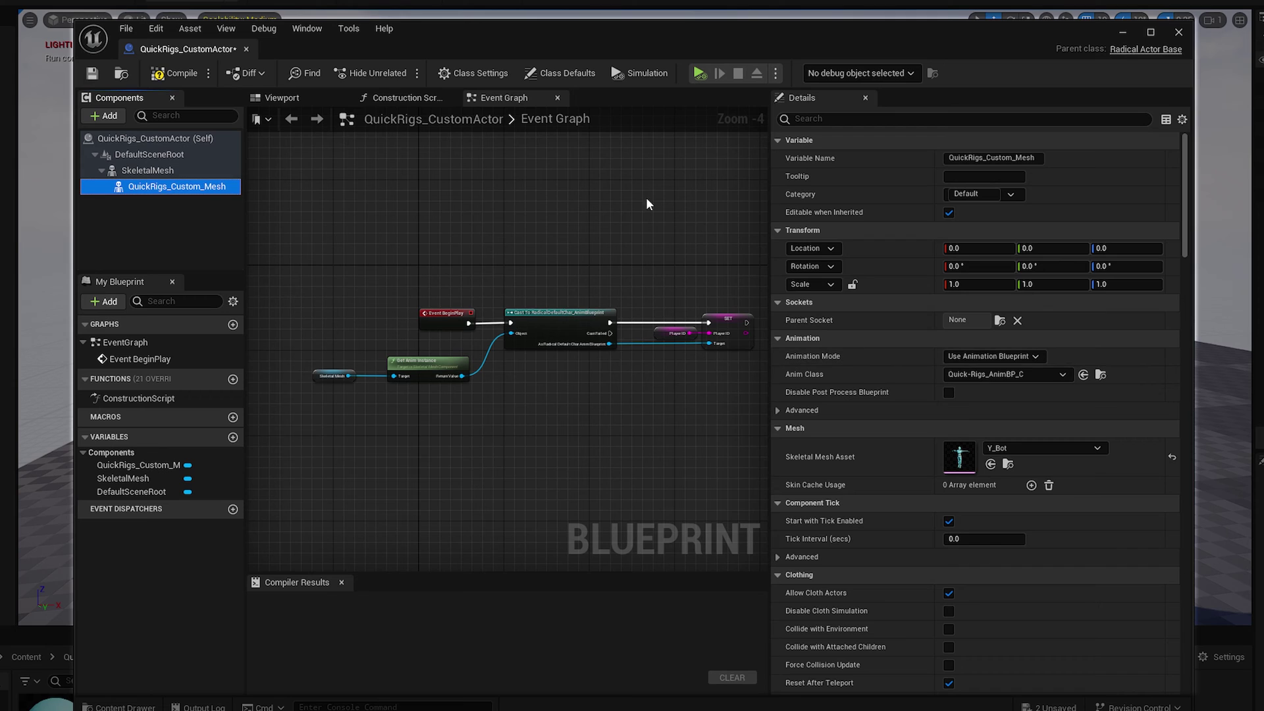
Turn off Visible on the parent SkeletalMesh and set its Visibility Based Anim Tick Option to Always Tick Pose and Refresh Bones
click(306, 97)
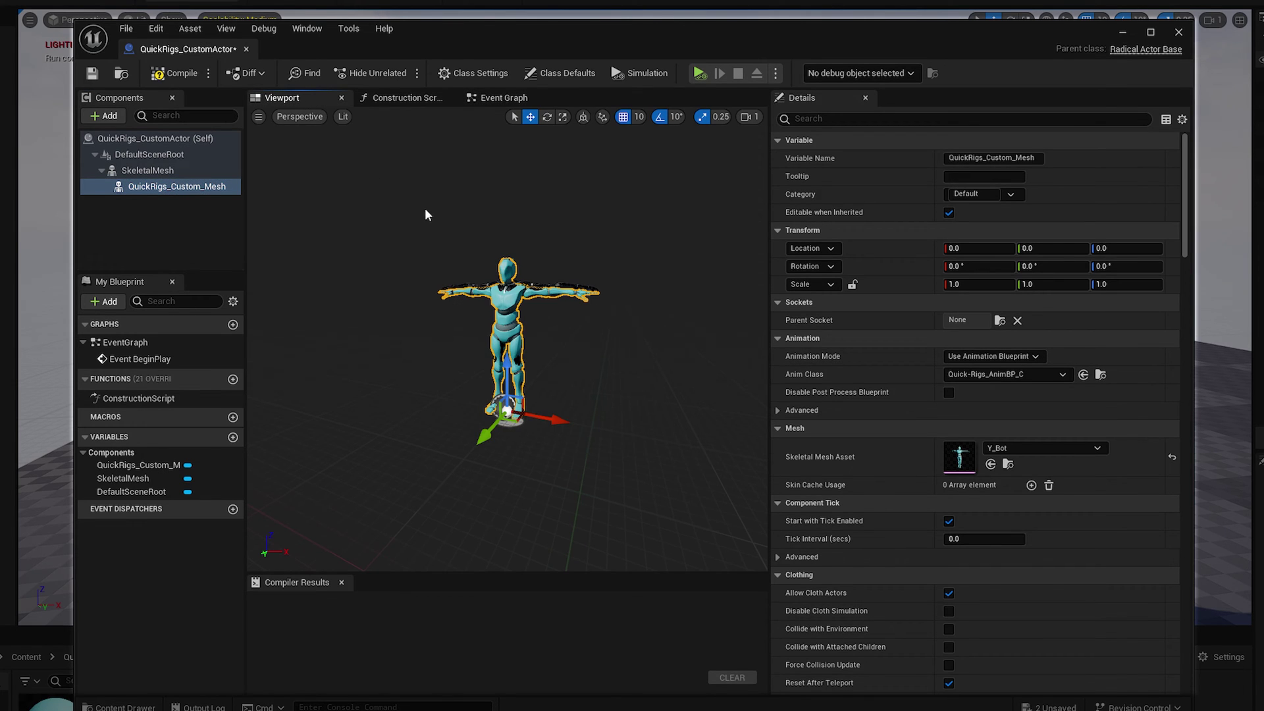
scroll(503, 297, up, 6)
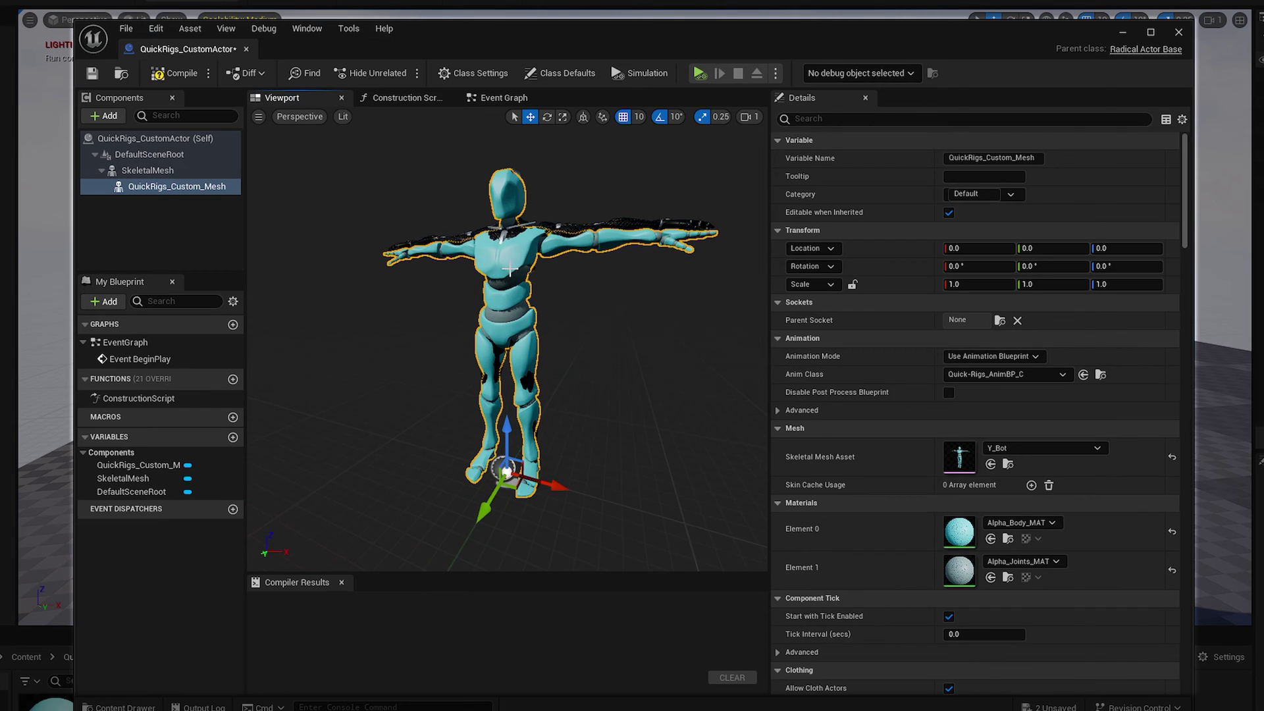
drag(523, 272, 527, 272)
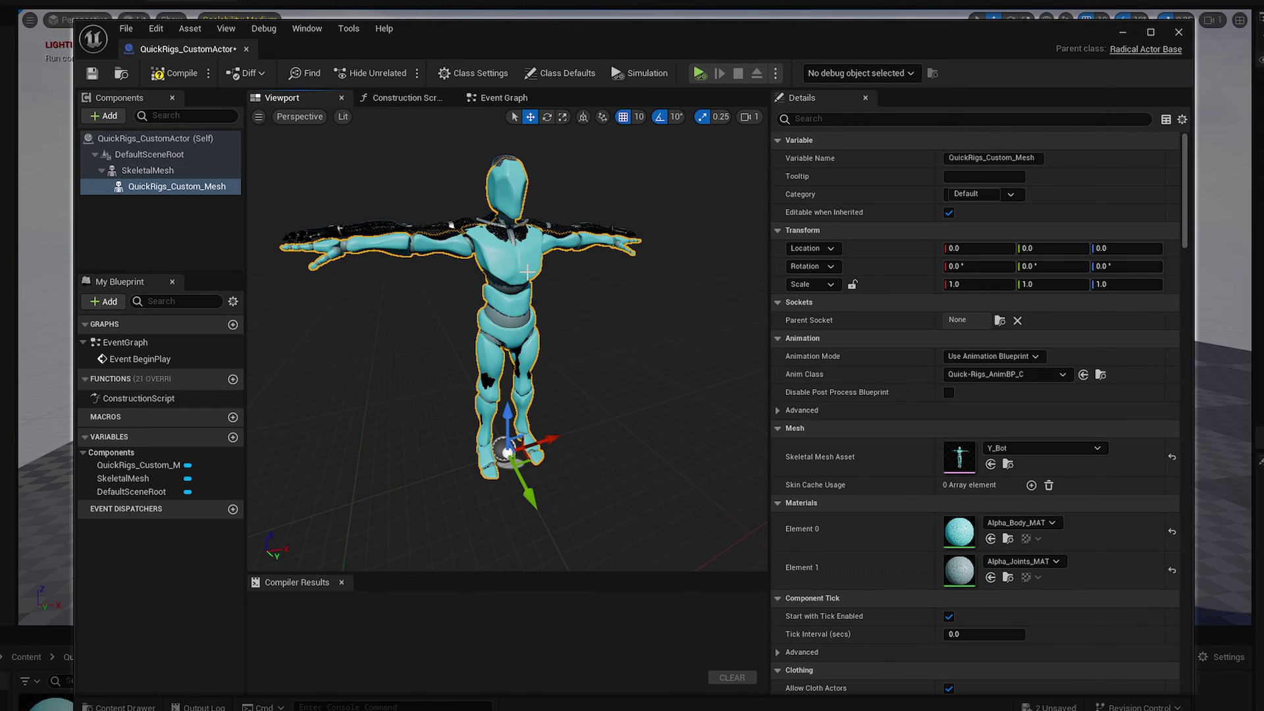
click(190, 176)
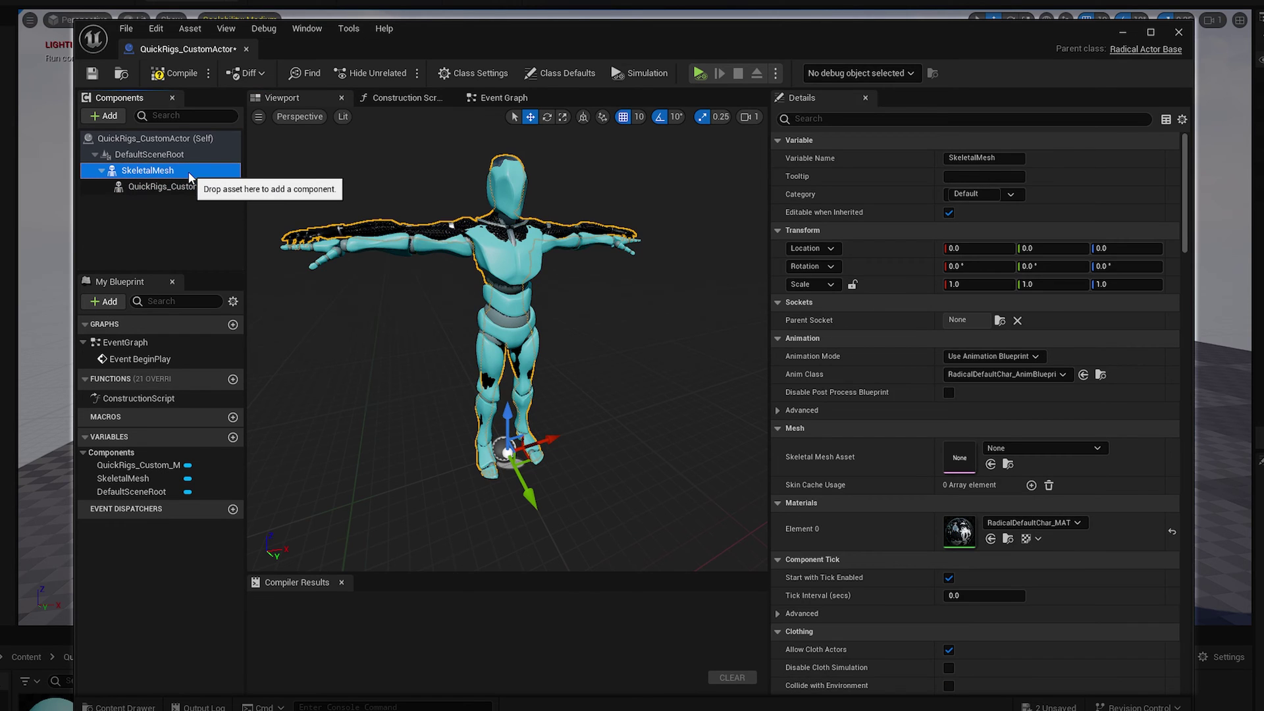
click(837, 119)
text(vi)
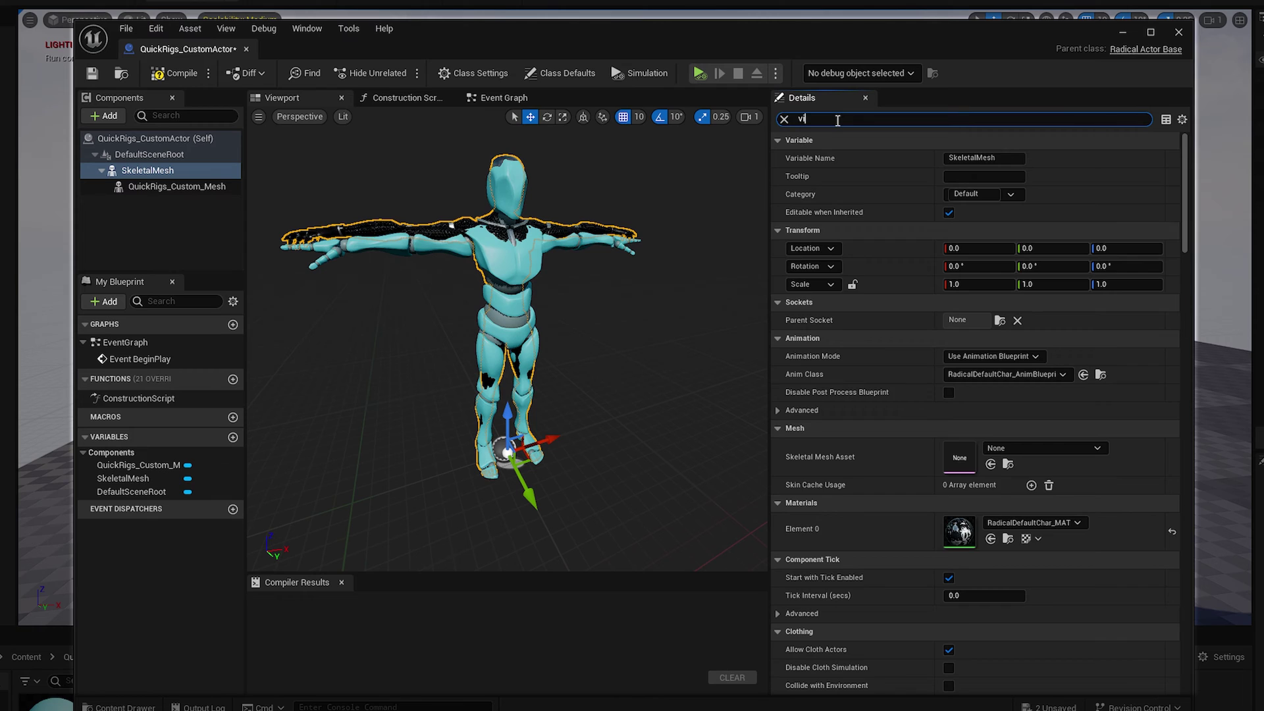
text(s)
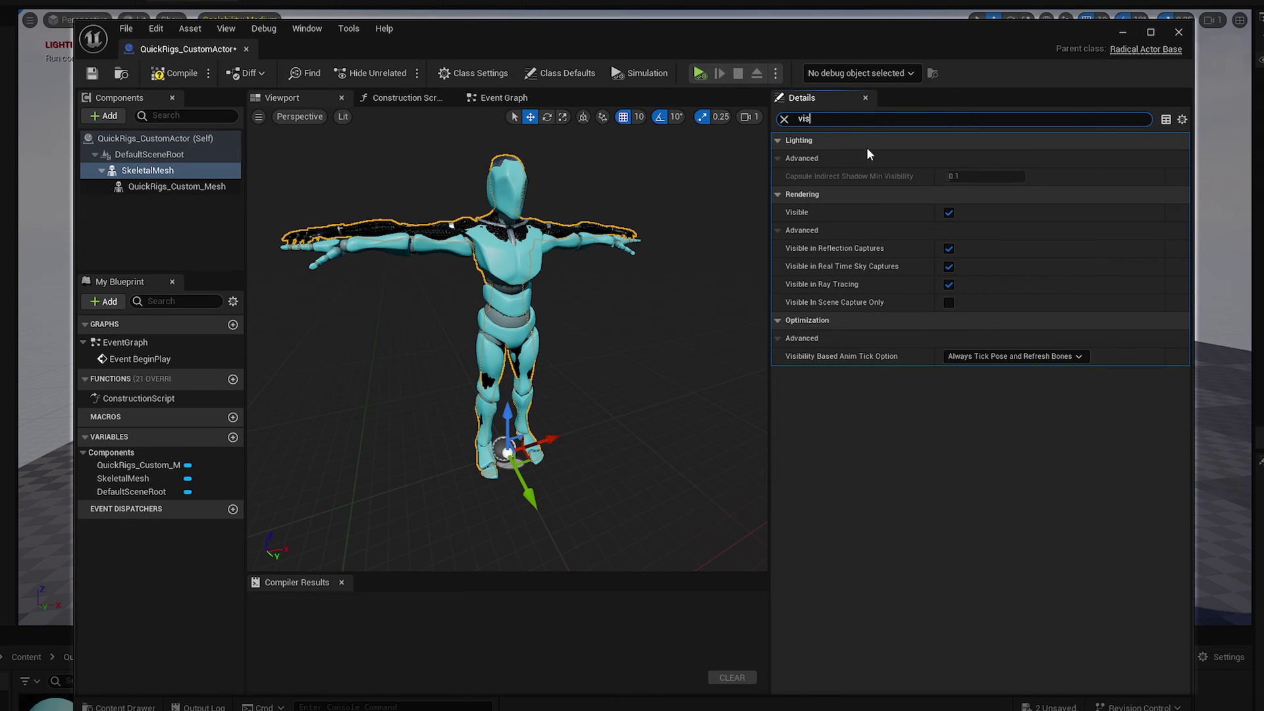
click(949, 212)
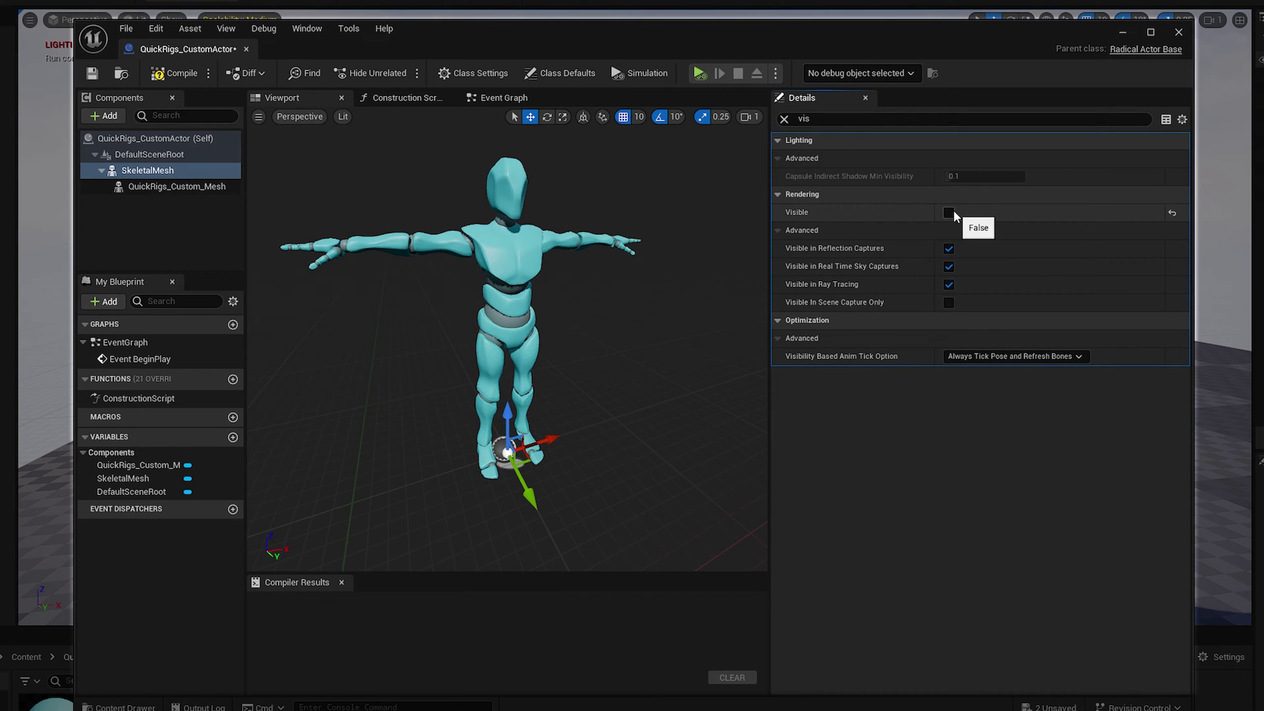
click(998, 356)
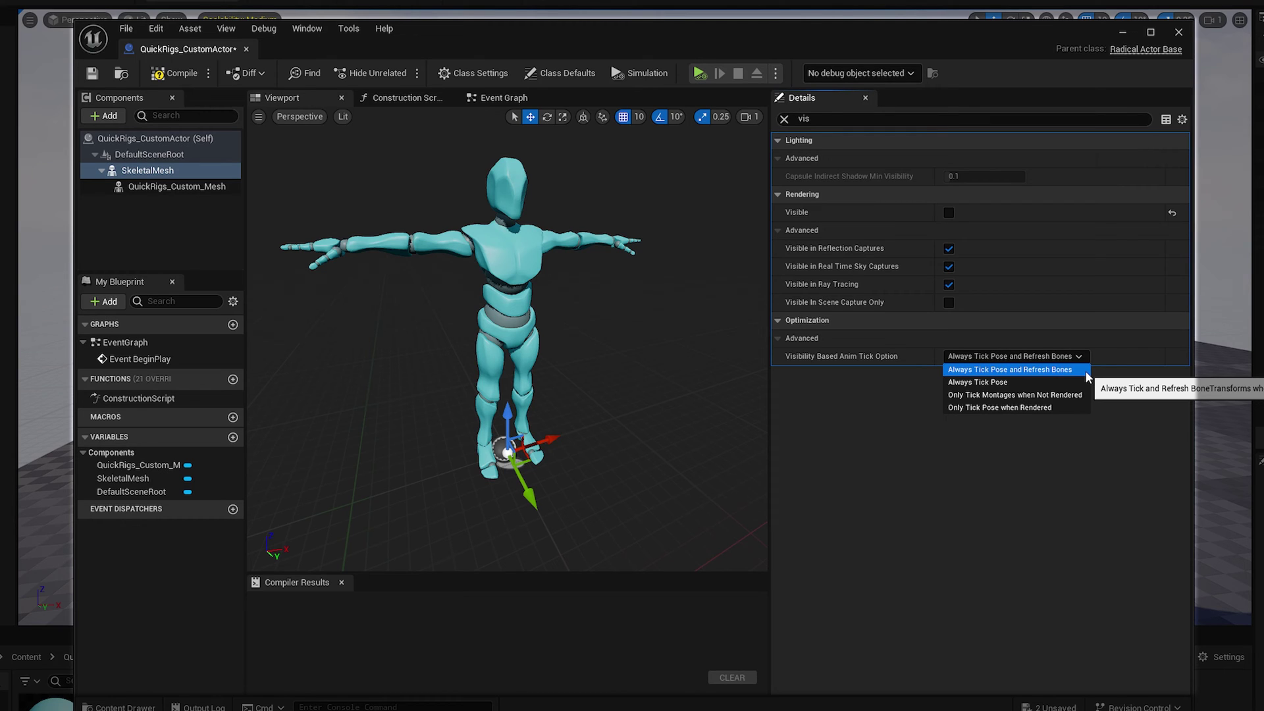
click(1084, 370)
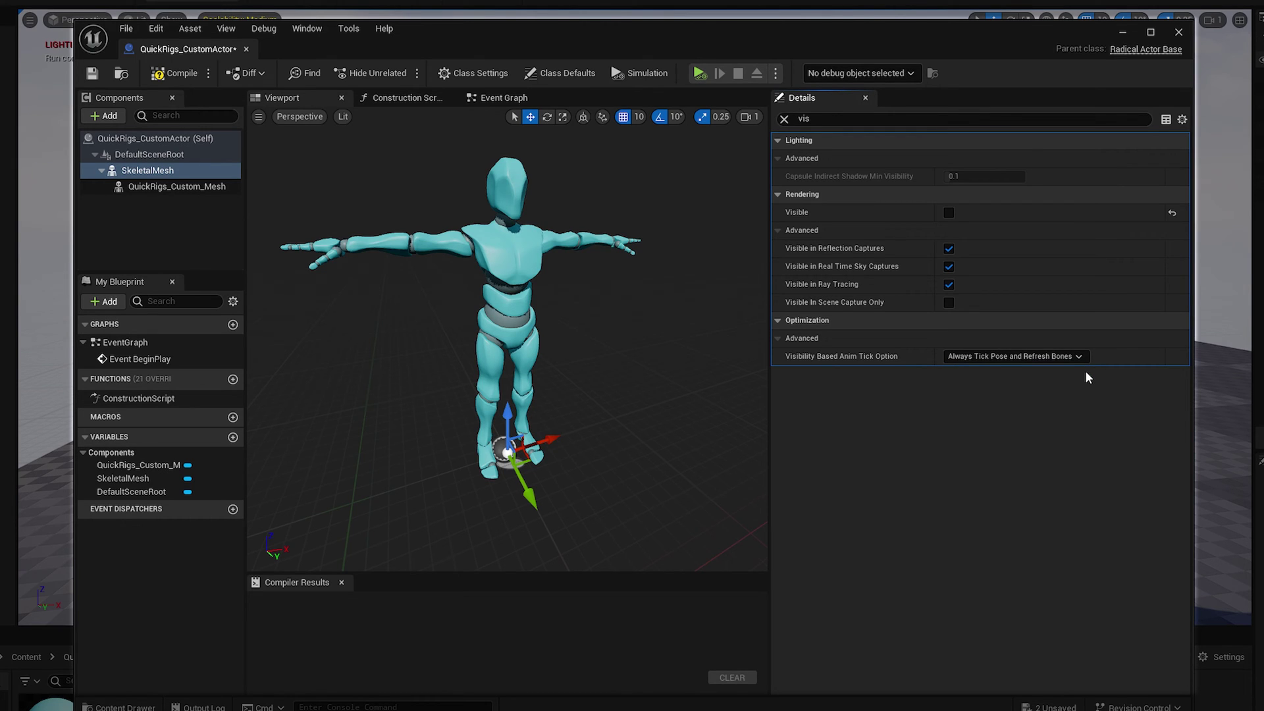
Compile and save the QuickRigs_CustomActor blueprint, then close its editor
click(184, 78)
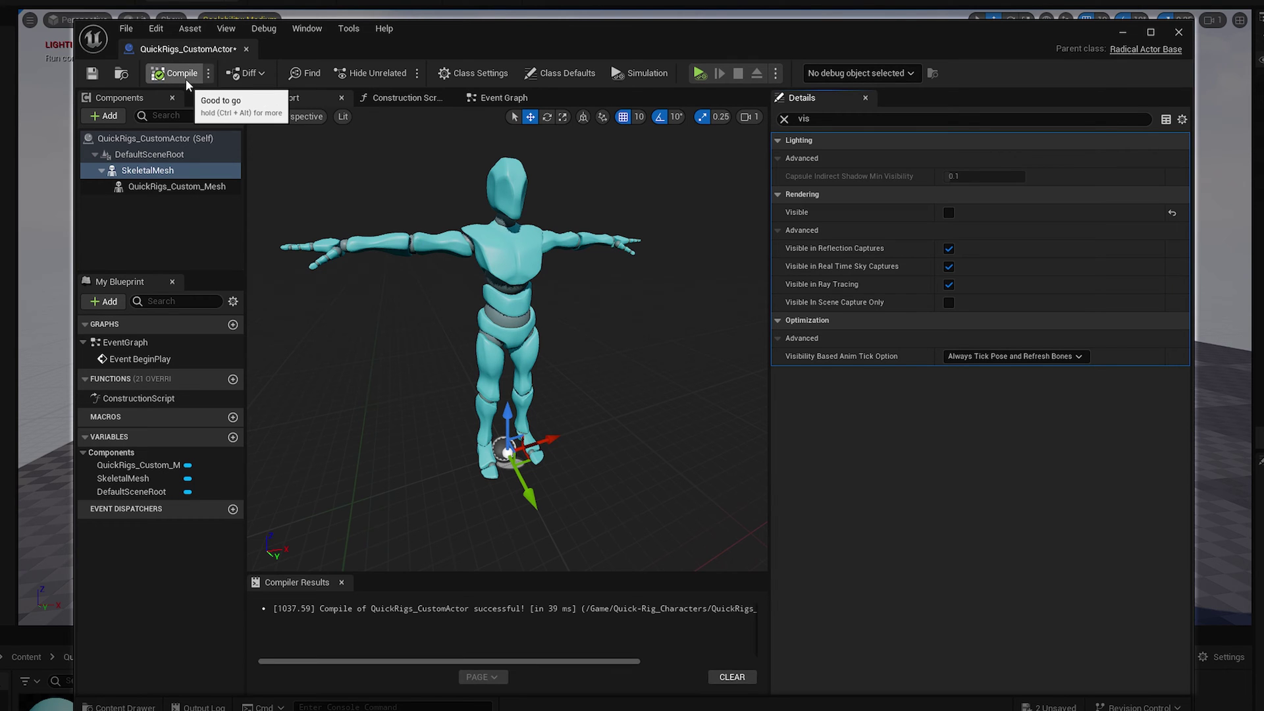
click(92, 74)
click(1180, 33)
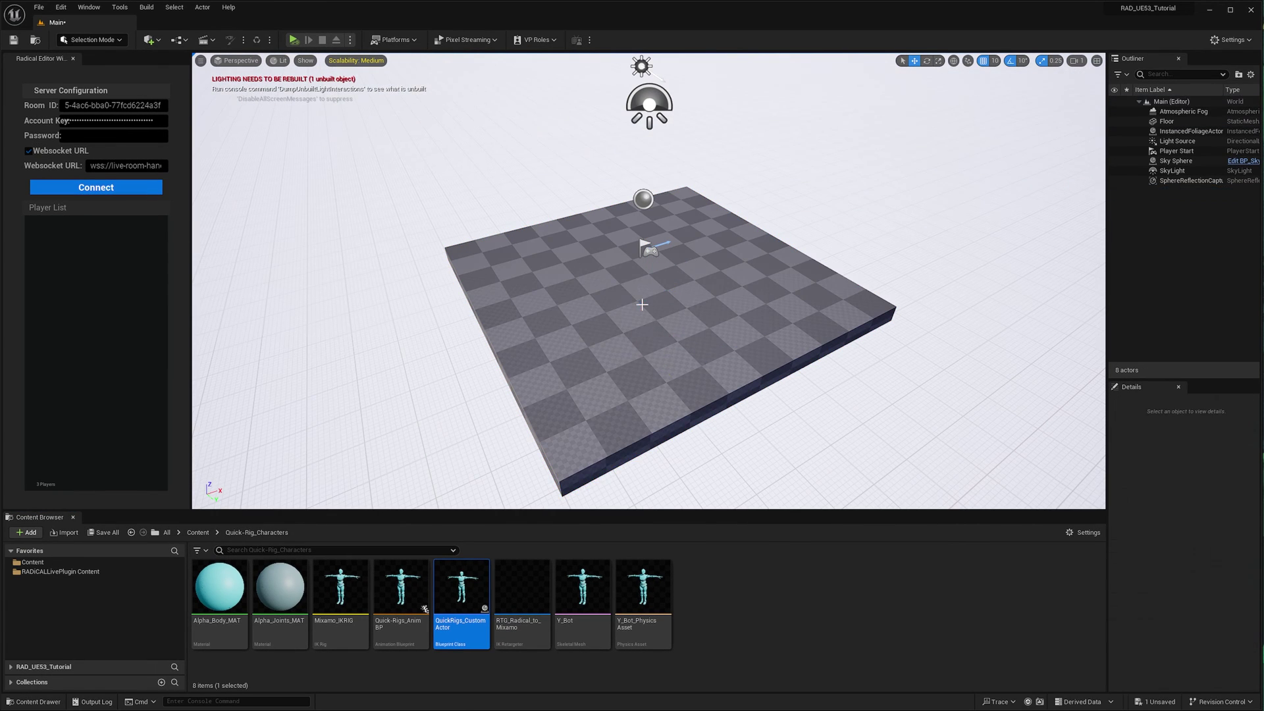
Place six instances of QuickRigs_CustomActor spread across the checkered floor of the level
drag(461, 592, 676, 224)
drag(461, 593, 589, 233)
shift+click(784, 288)
Connect to the RADiCAL Live room and assign player IDs from the live player list to the placed actors
click(135, 188)
click(1208, 536)
click(1200, 568)
click(676, 197)
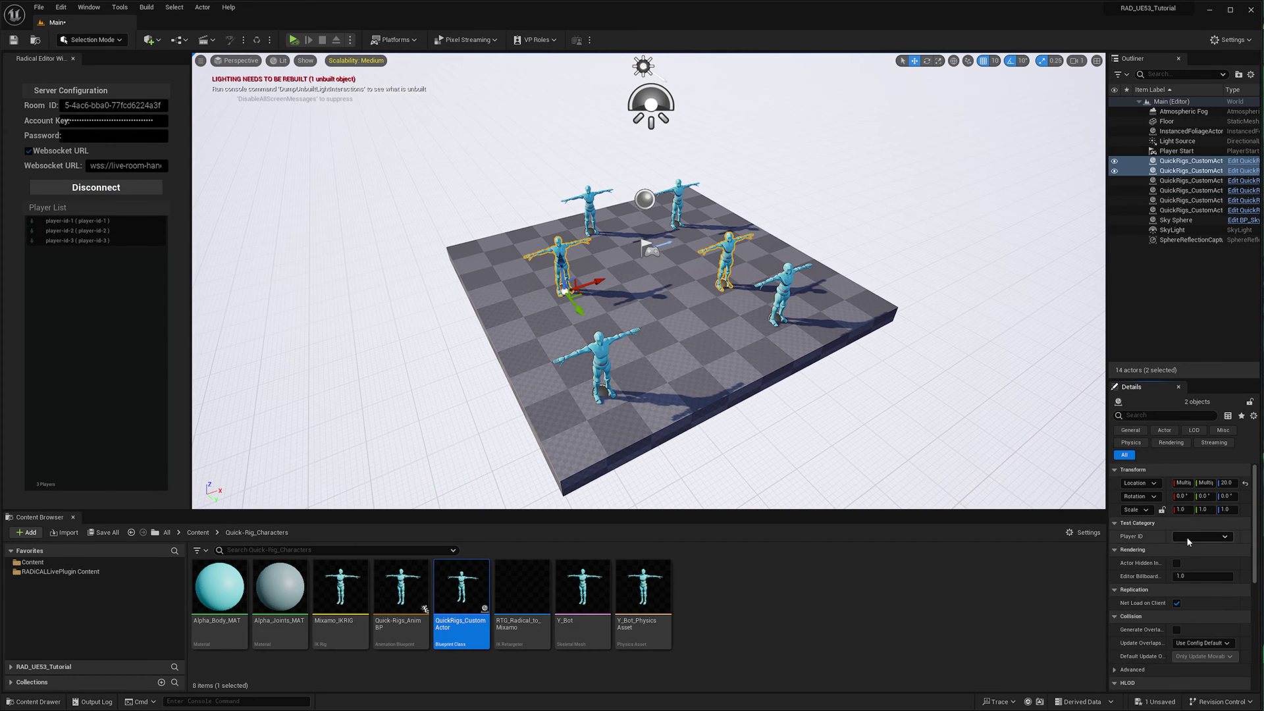
Play the level and examine the live-driven custom actors on the floor
click(699, 299)
click(294, 39)
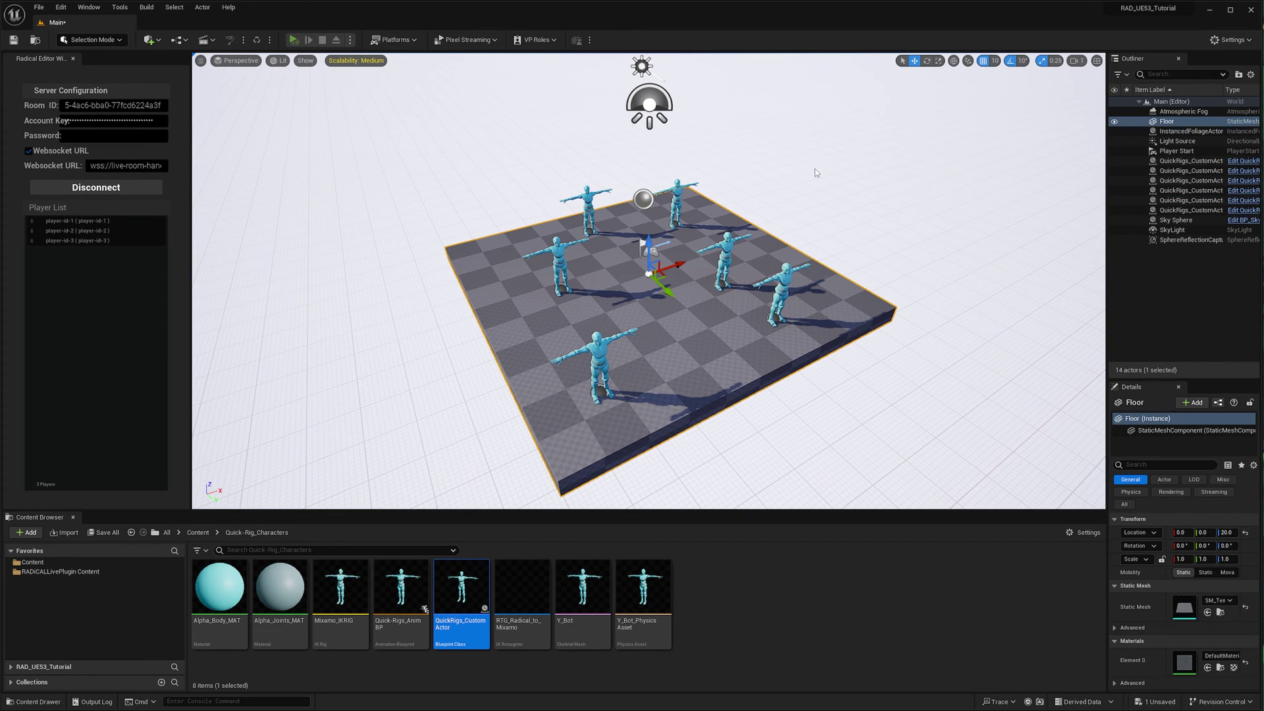
click(1169, 298)
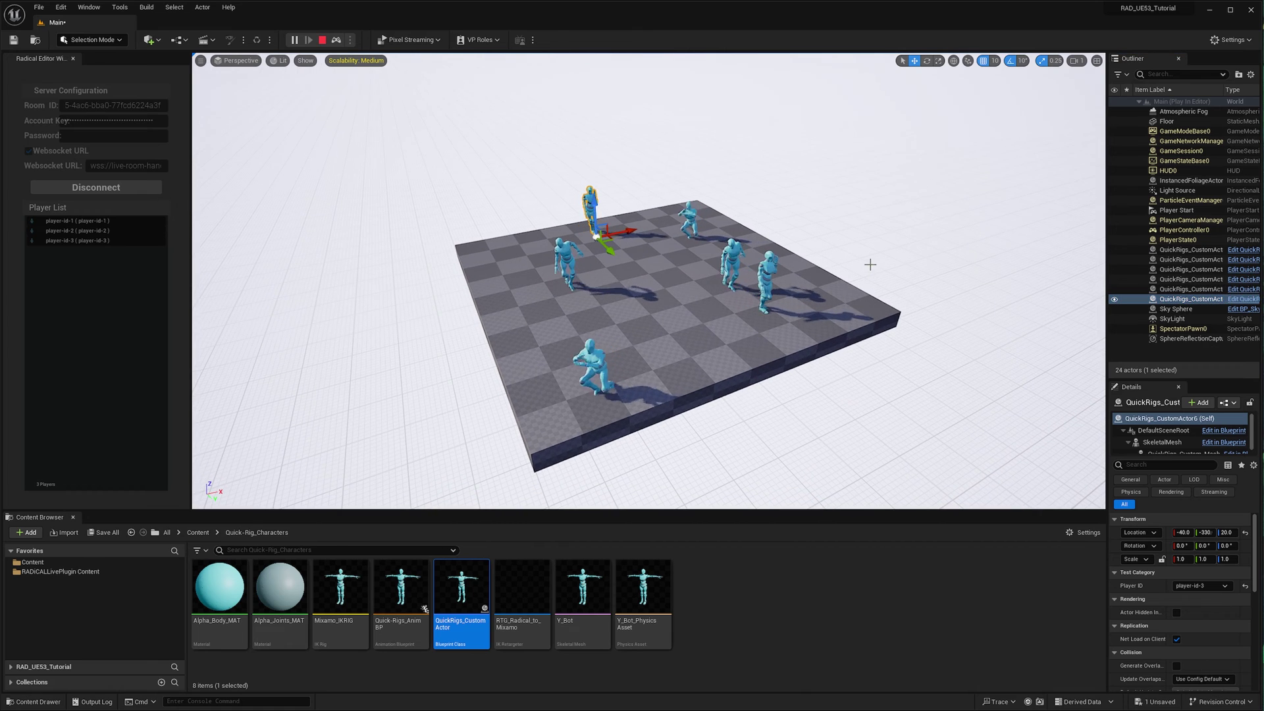
click(866, 255)
alt+drag(866, 255, 1028, 289)
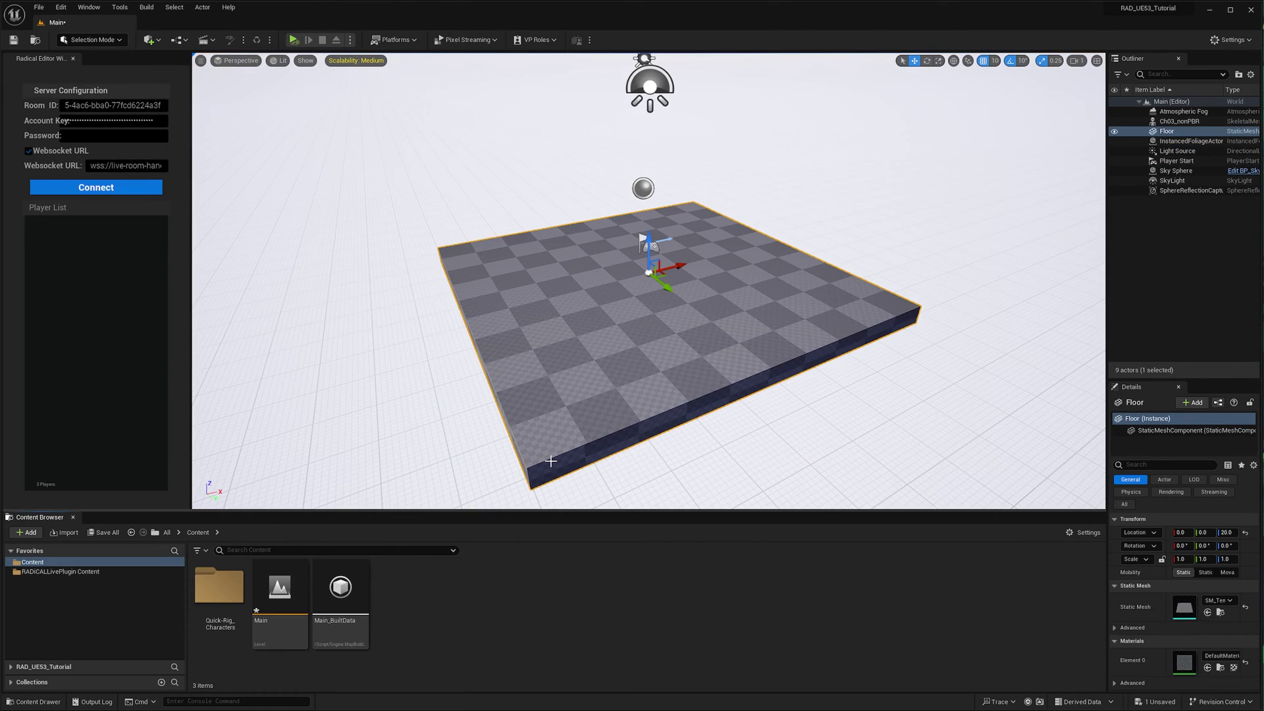
Create a folder named Custom_Characters in Content and open it
right_click(511, 598)
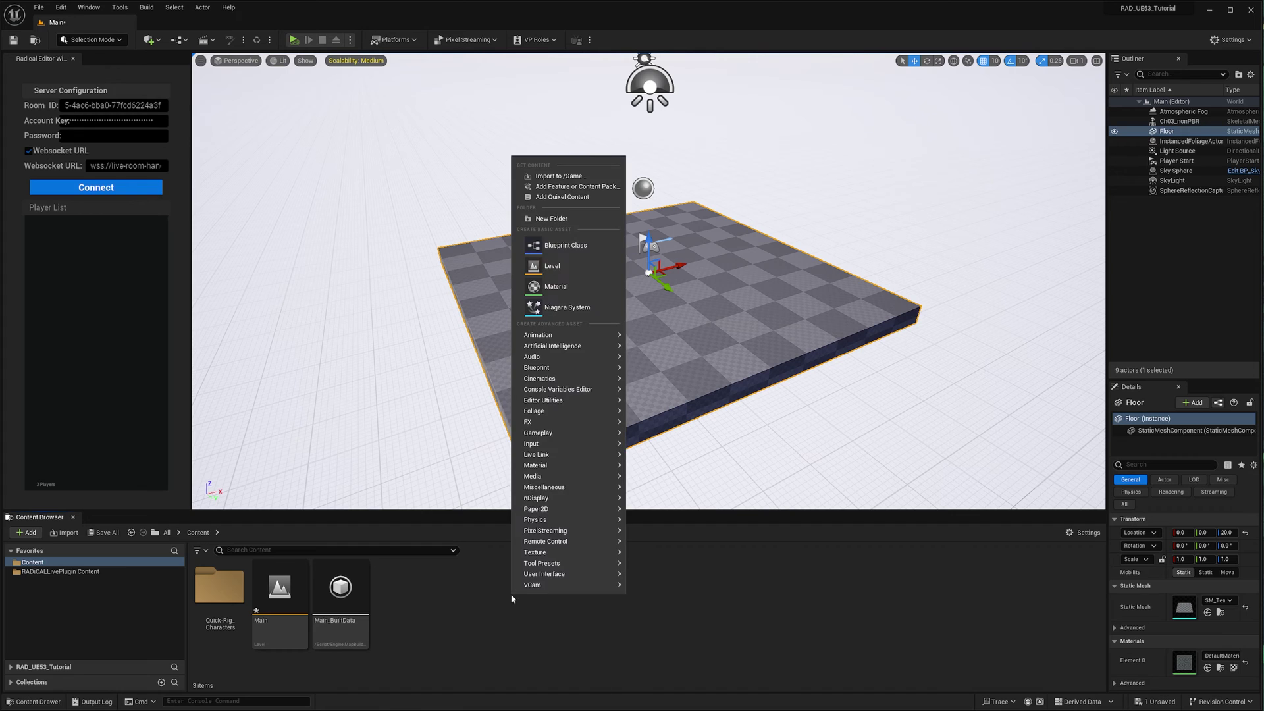
click(547, 221)
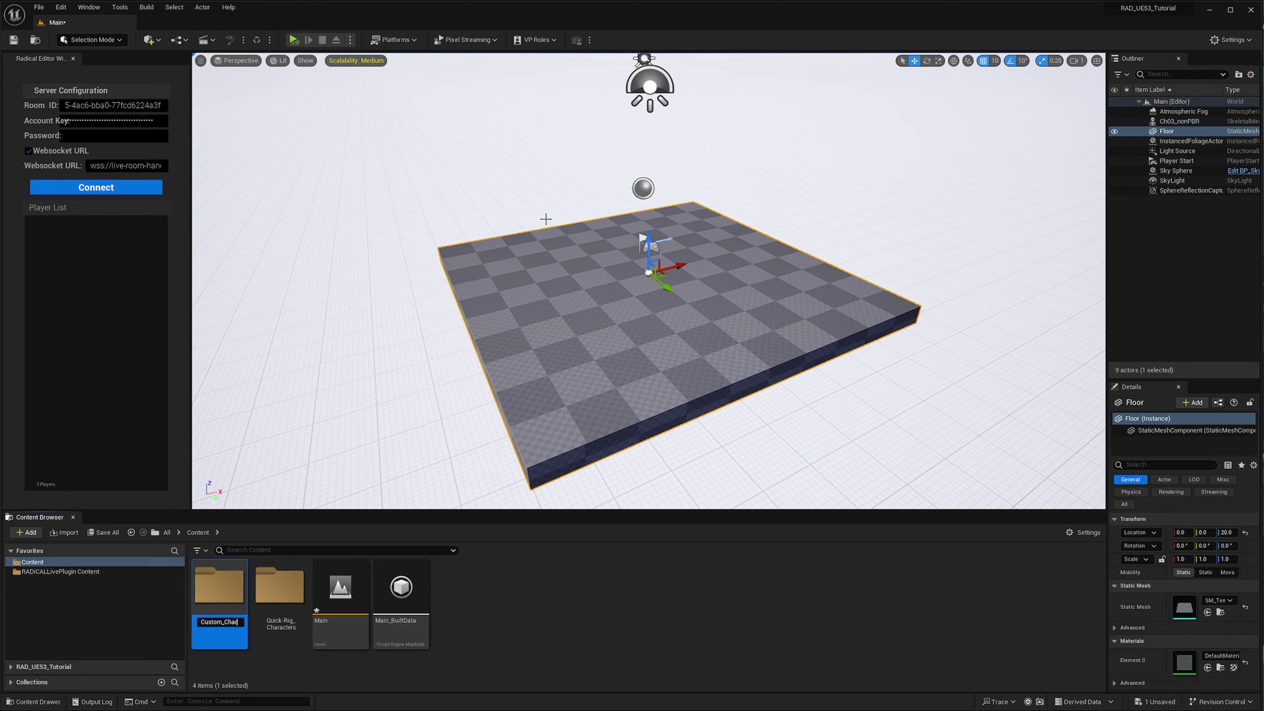
key(Return)
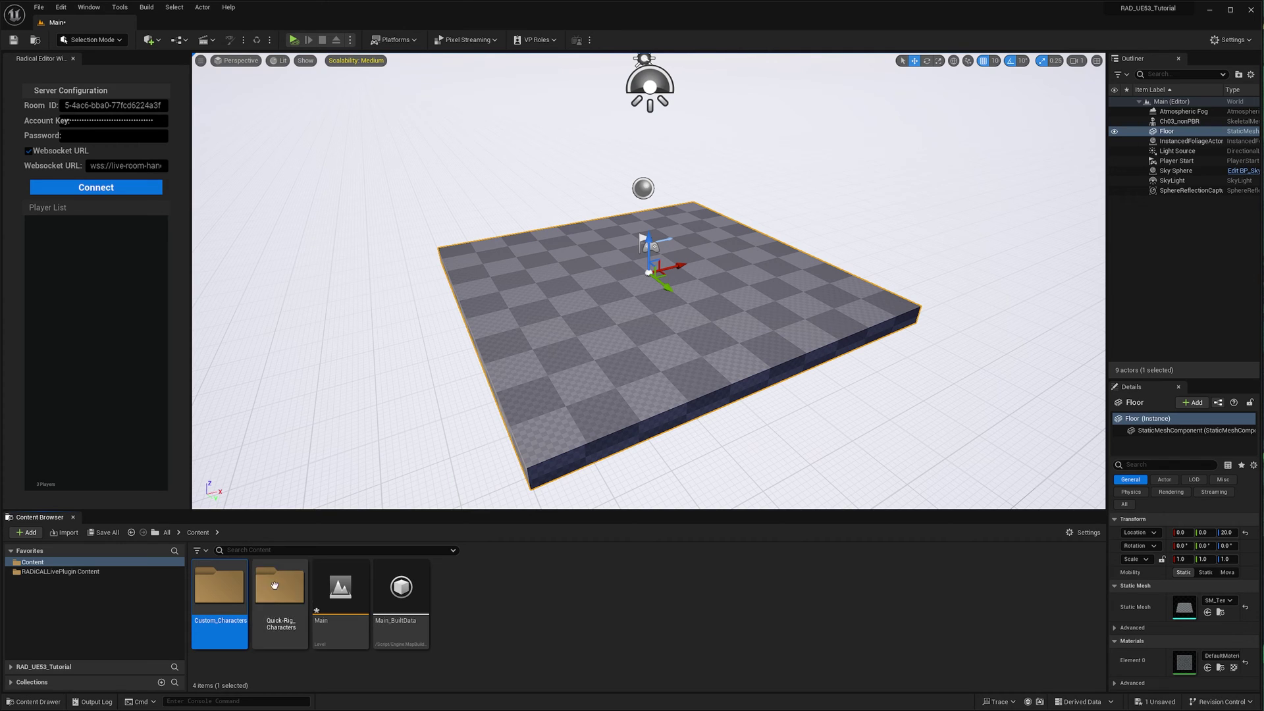
double_click(237, 587)
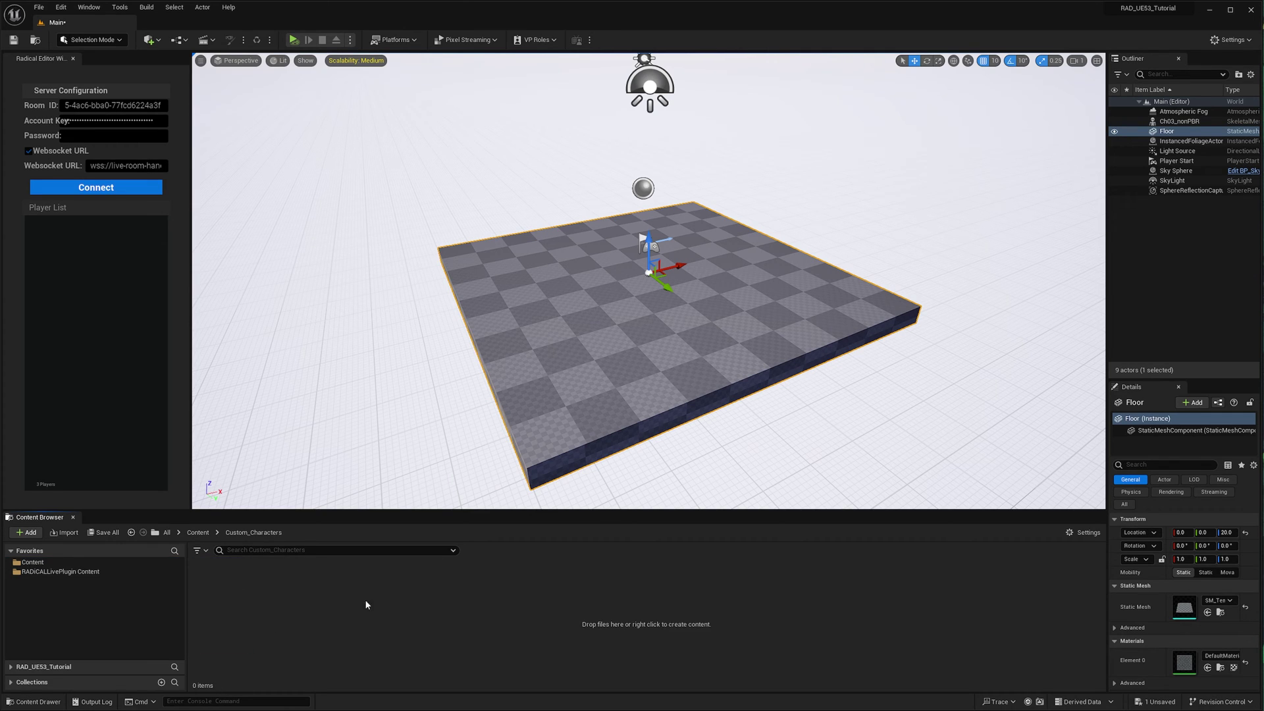
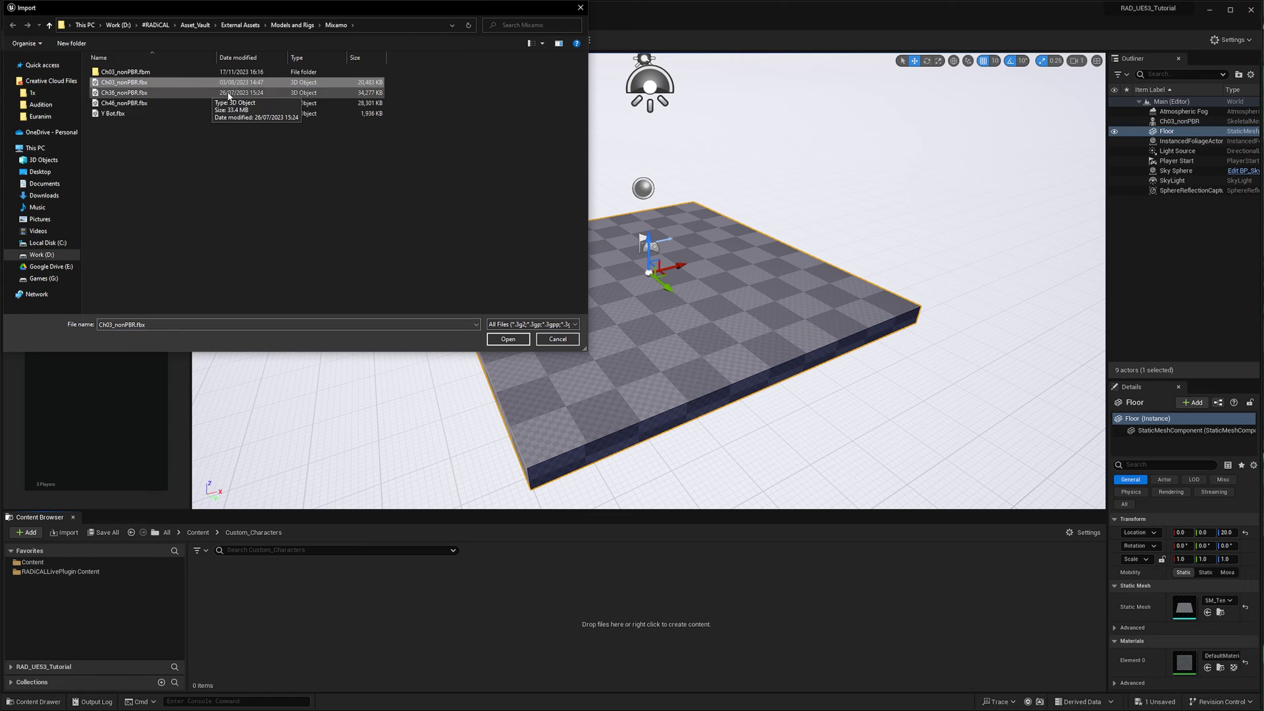
Import all of Ch03_nonPBR.fbx as a skeletal mesh into Custom_Characters and place the character on the level's checkered floor
click(508, 339)
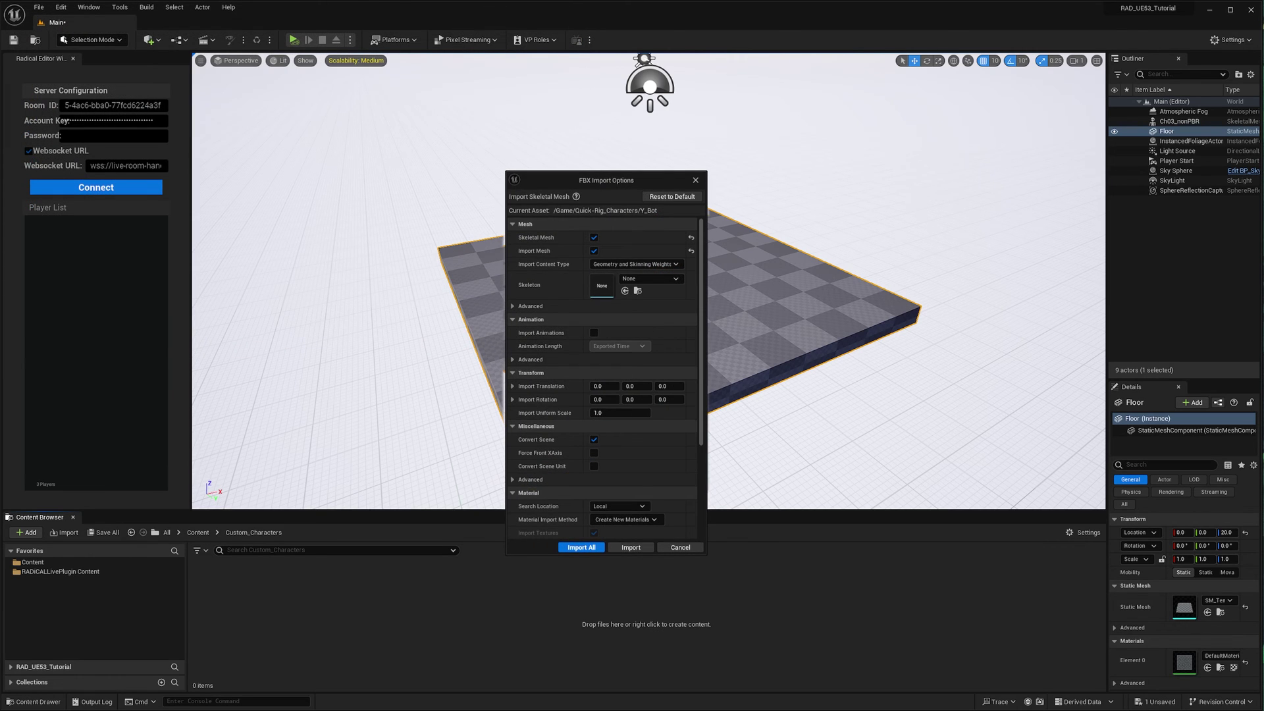
click(590, 547)
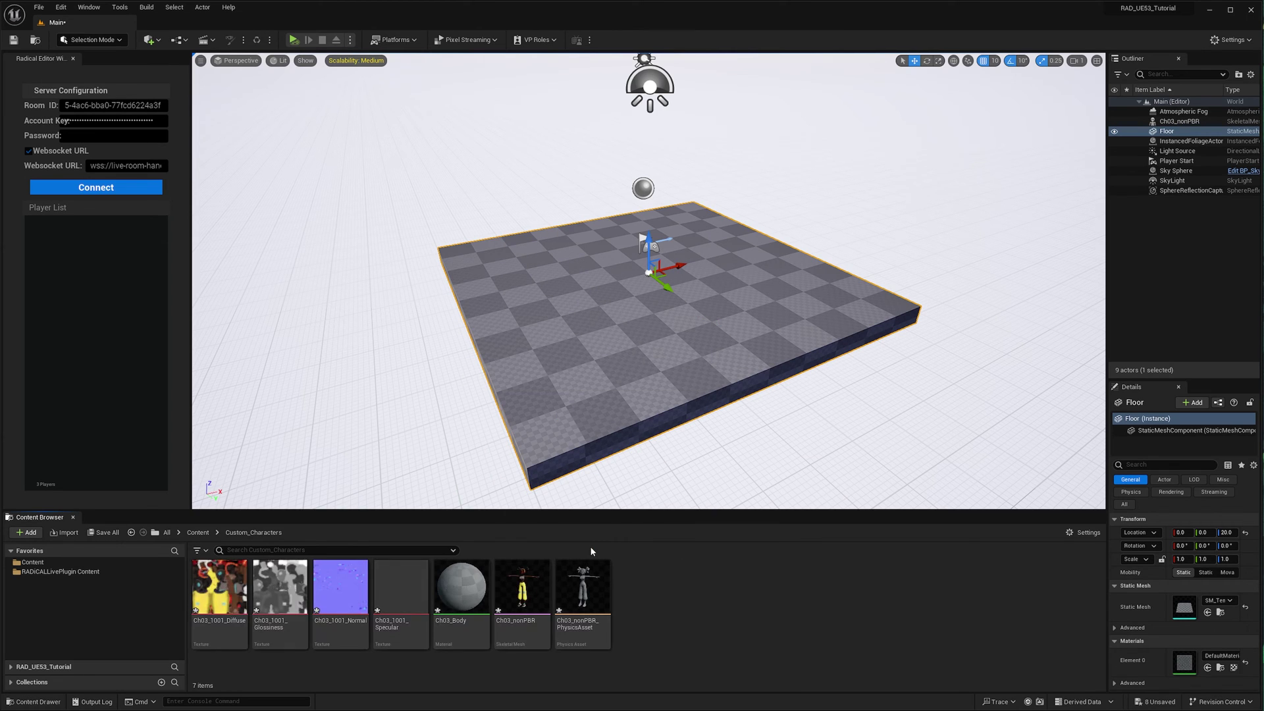
drag(521, 589, 575, 494)
key(f)
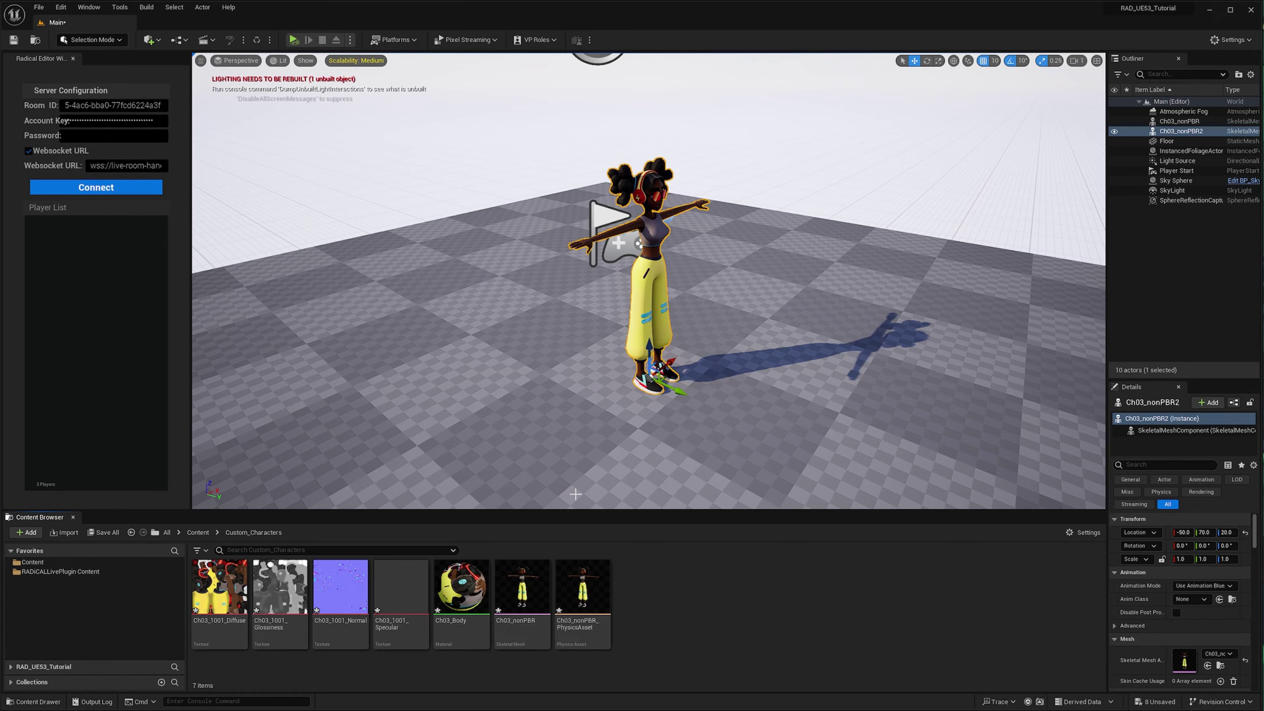
Create an IK Rig asset named Custom_IKRig in the Custom_Characters folder
right_click(673, 600)
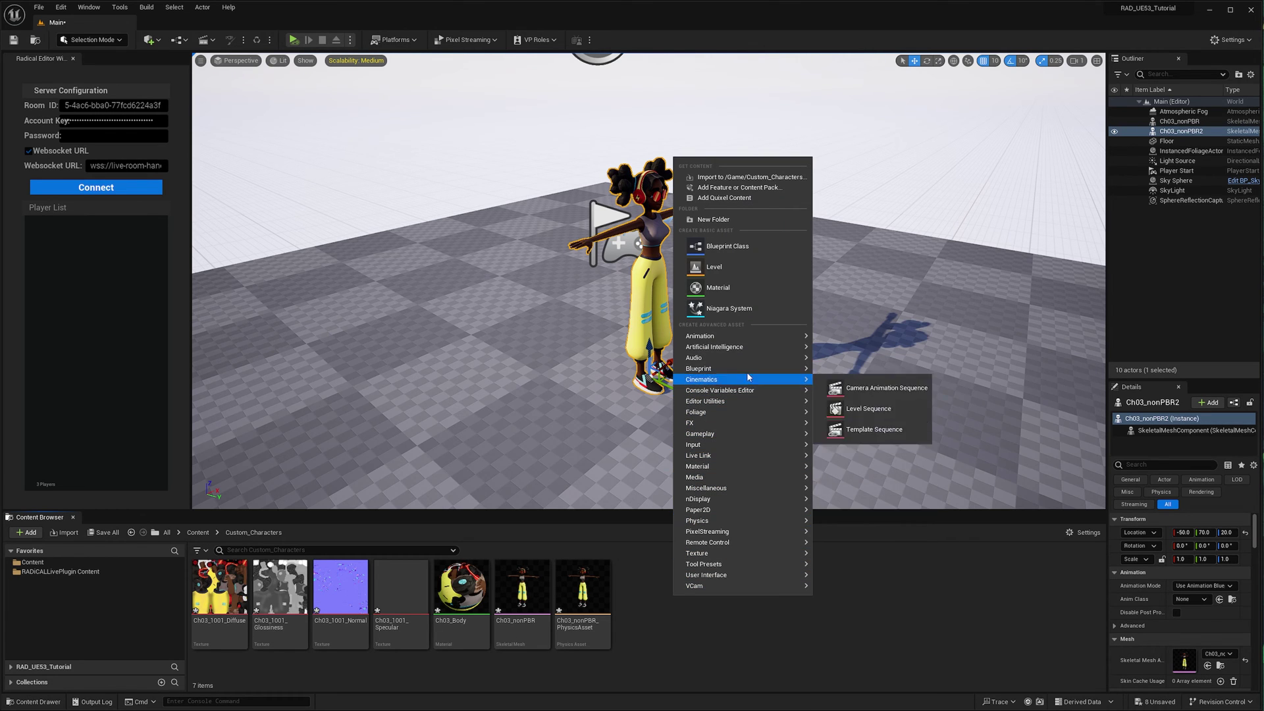
mouse_move(749, 338)
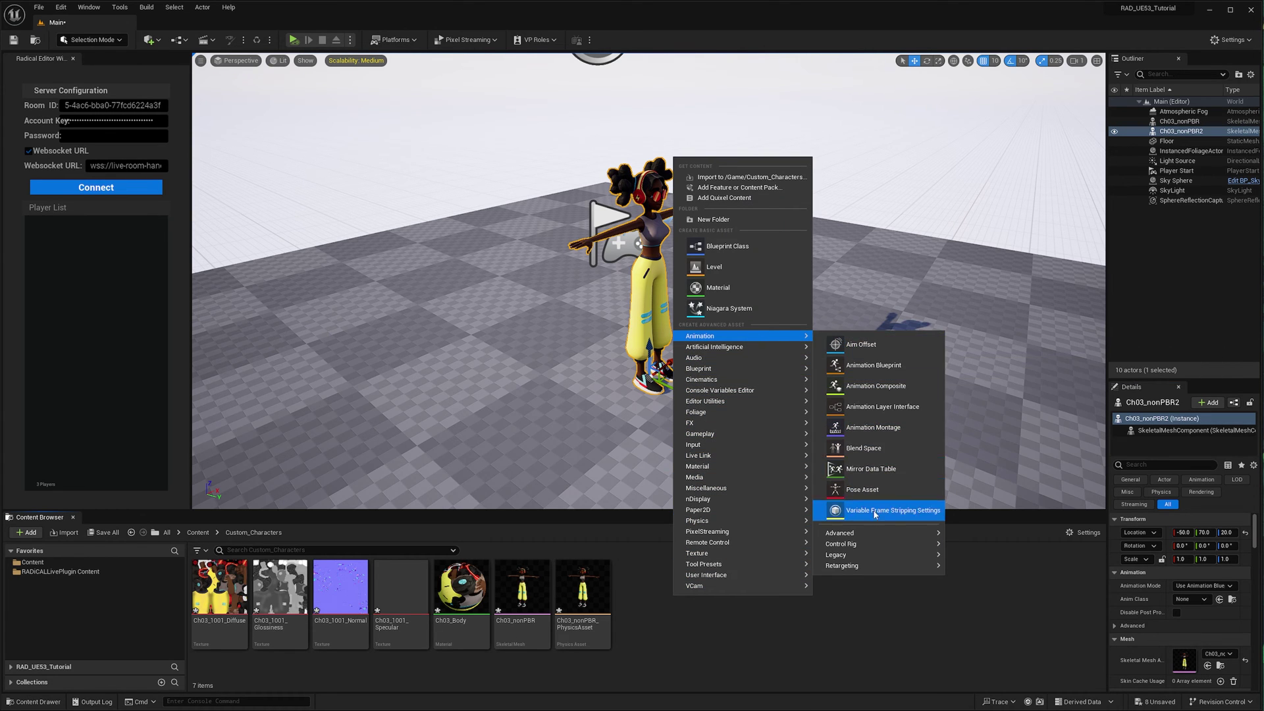
mouse_move(873, 566)
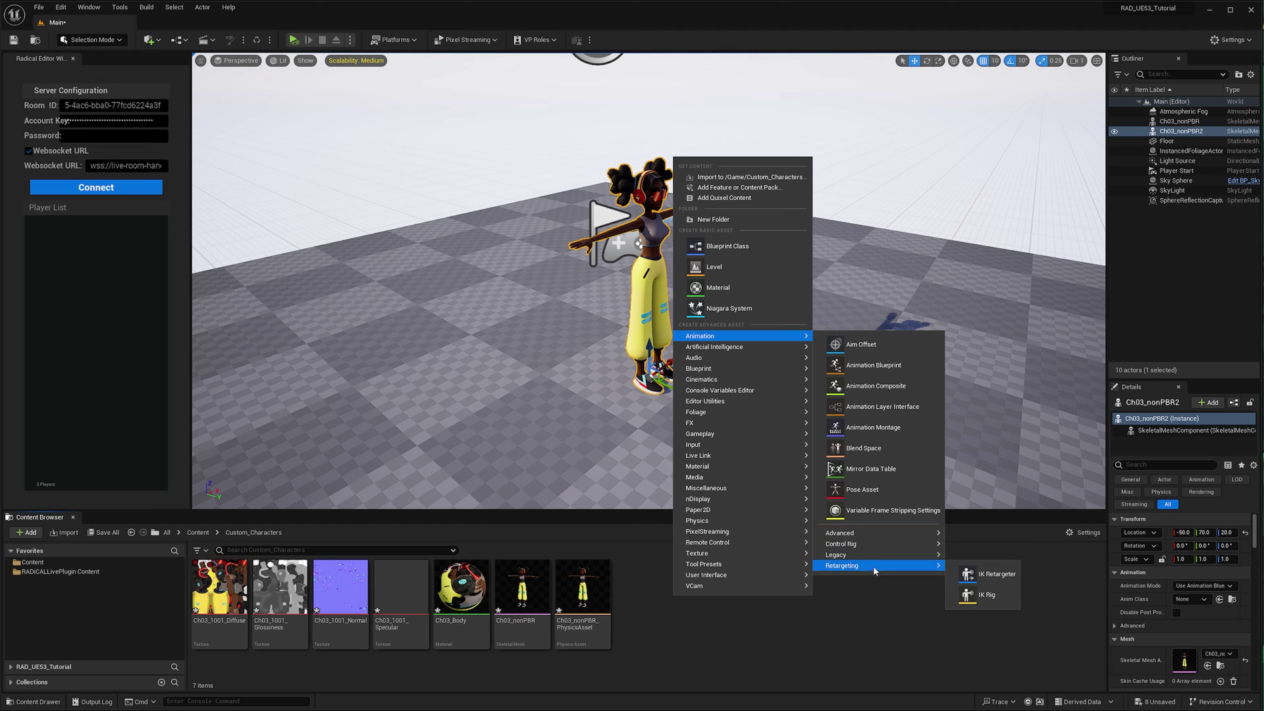
click(990, 595)
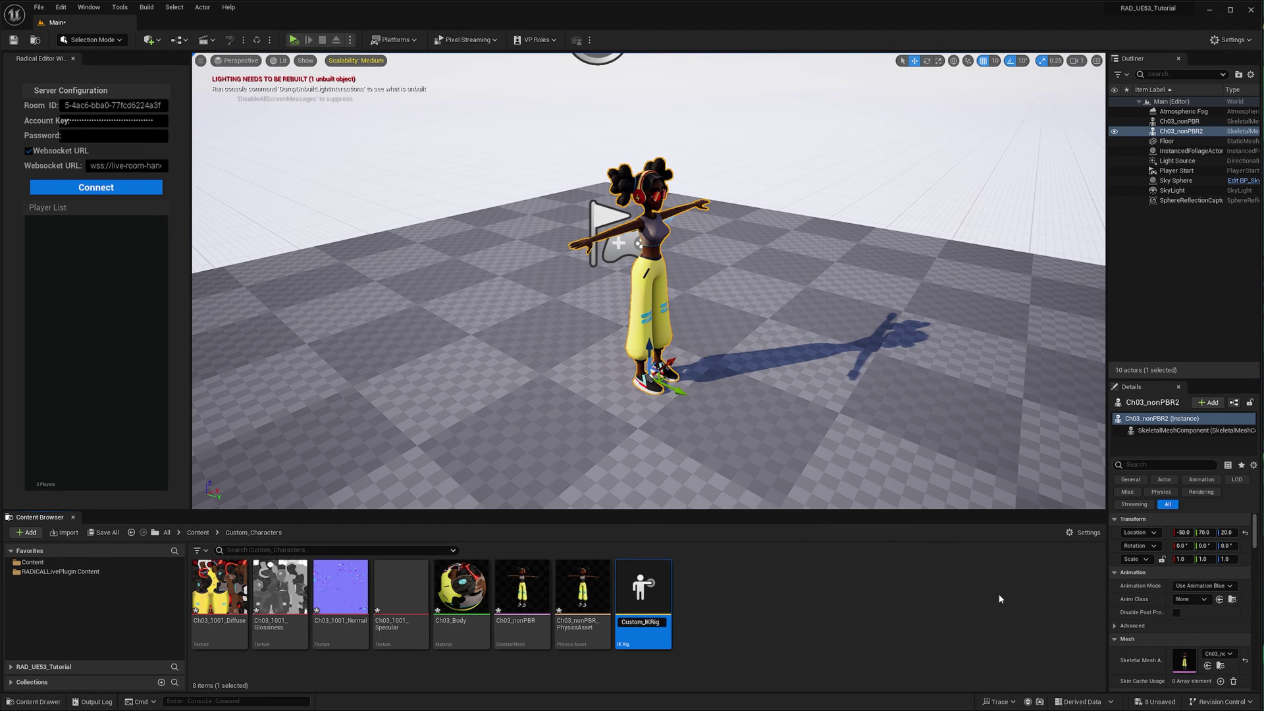
Open Custom_IKRig and assign Ch03_nonPBR as its preview skeletal mesh
double_click(643, 589)
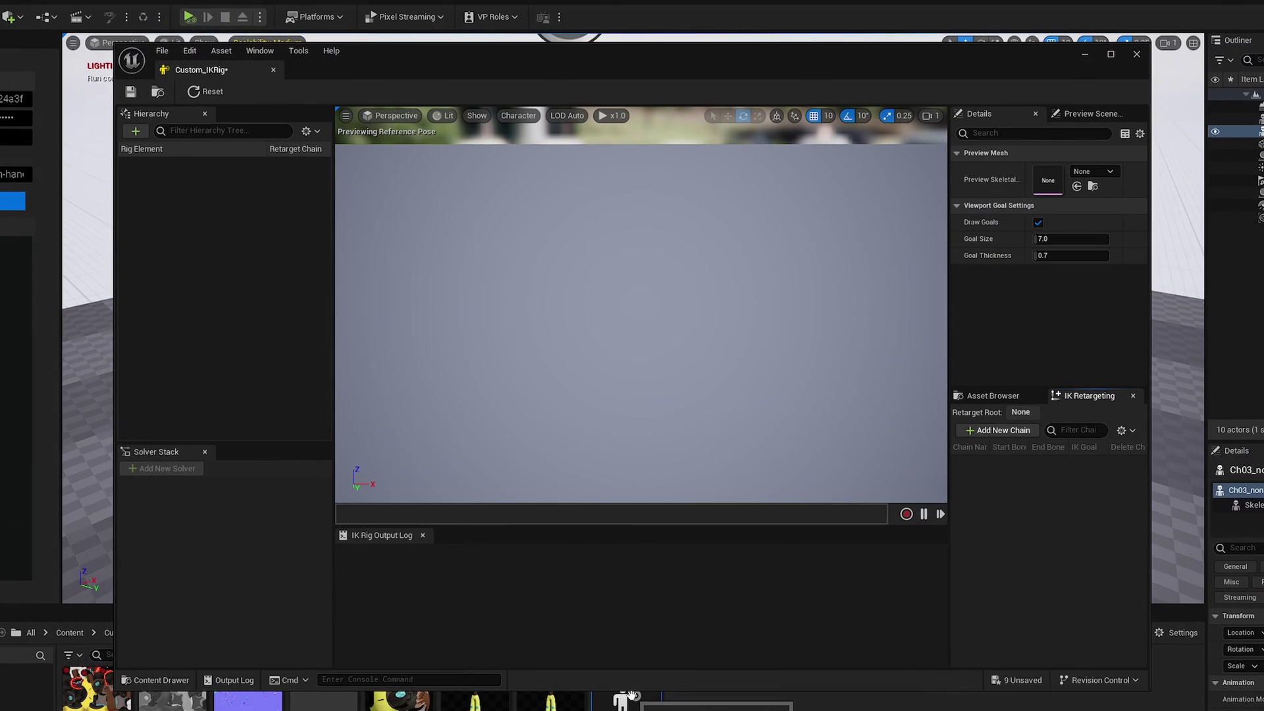
click(1093, 172)
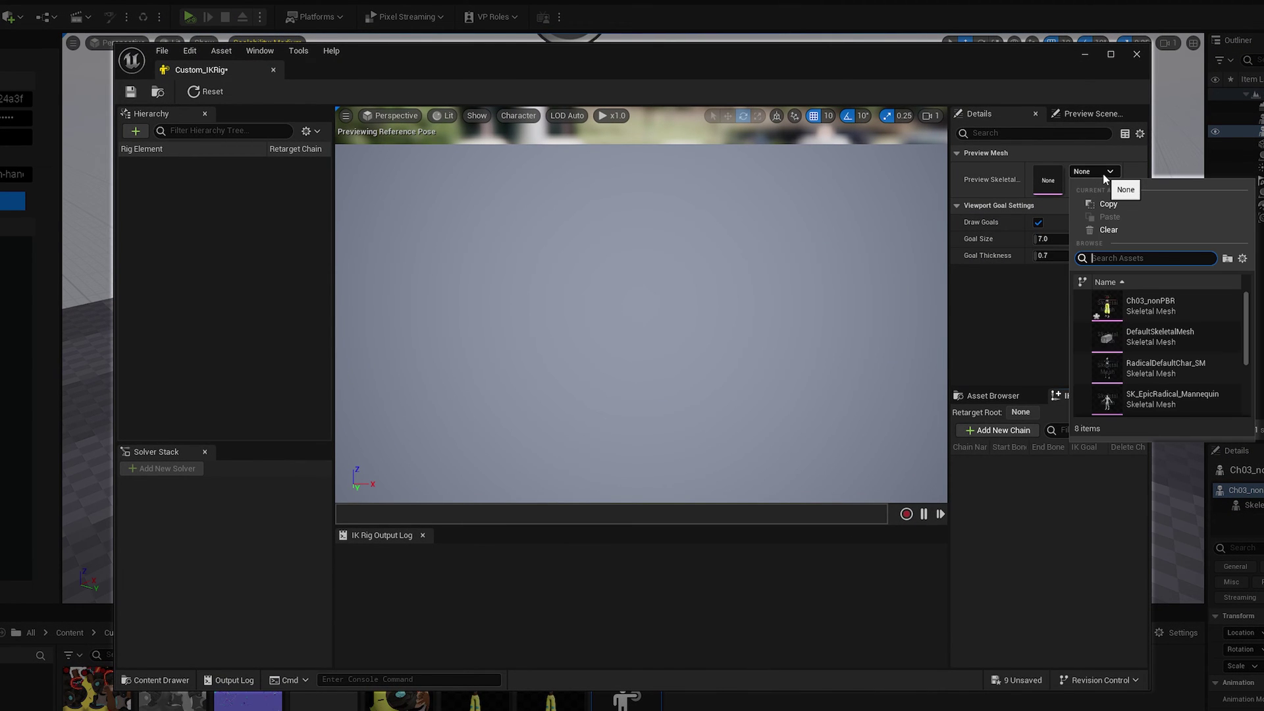
click(1144, 305)
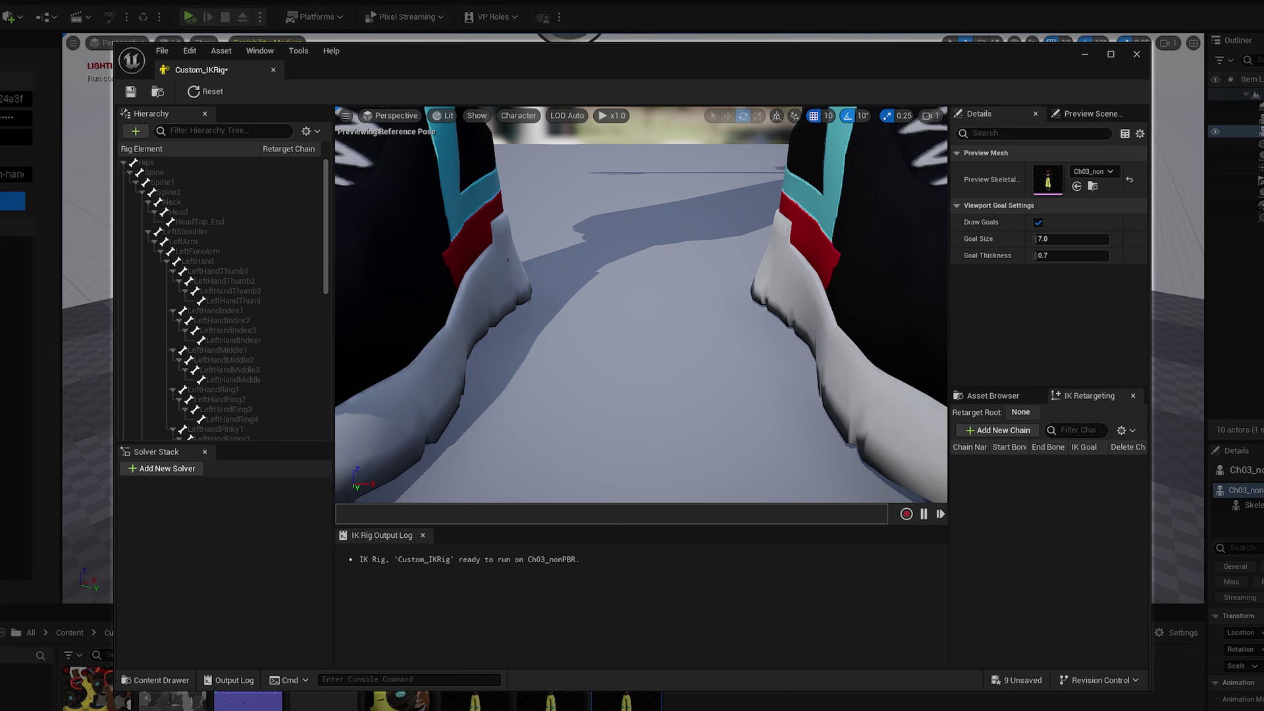
key(f)
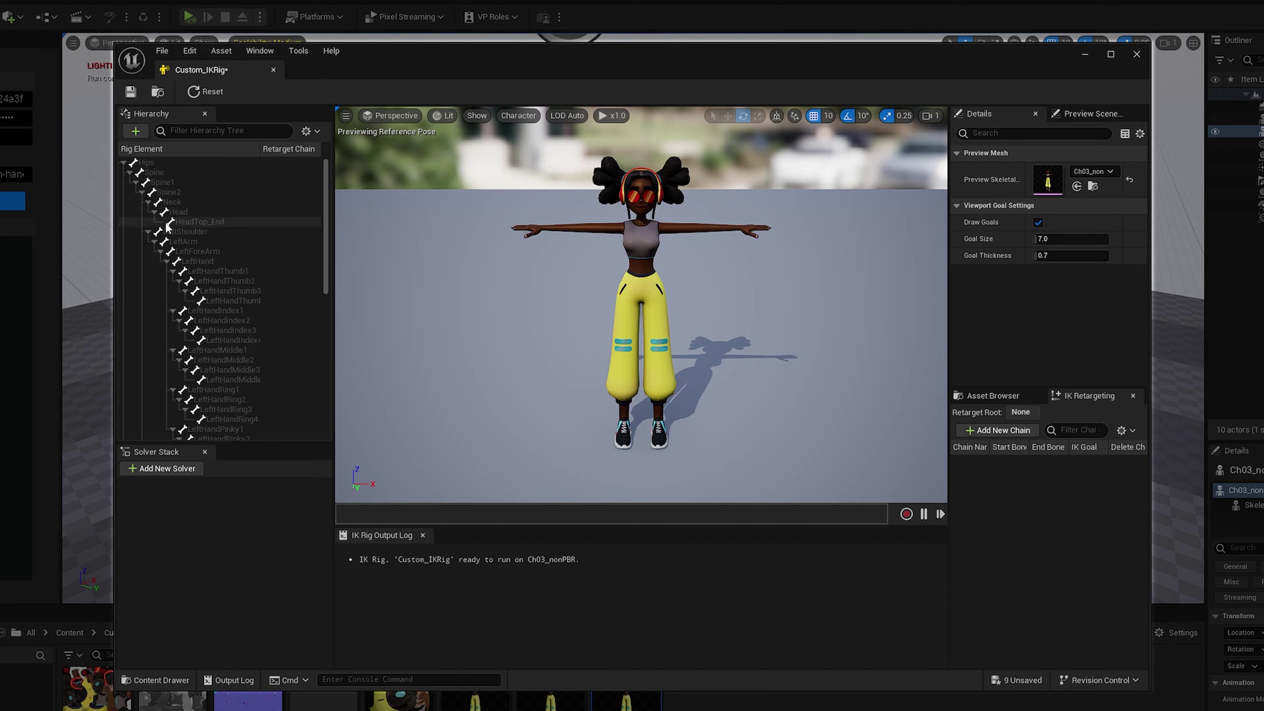
Add a retarget chain named RightLeg running from the RightLeg bone to RightToe_End, without a goal
scroll(241, 385, down, 6)
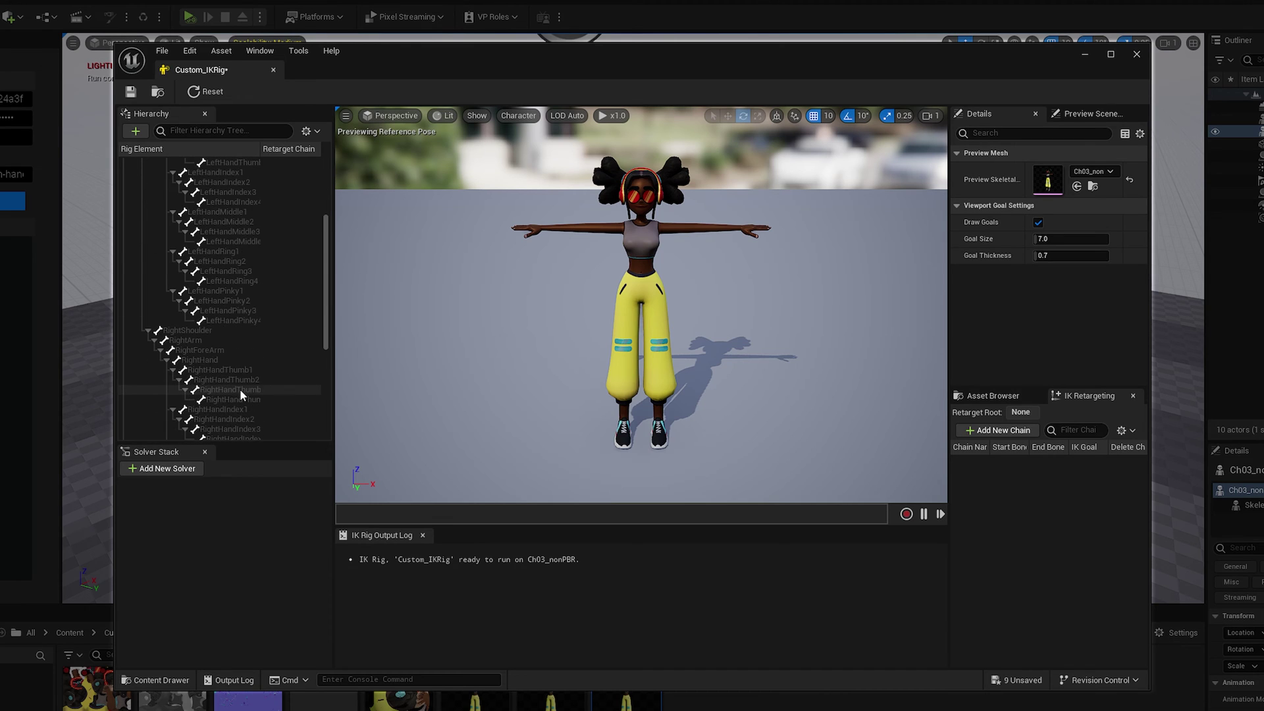
scroll(239, 397, down, 5)
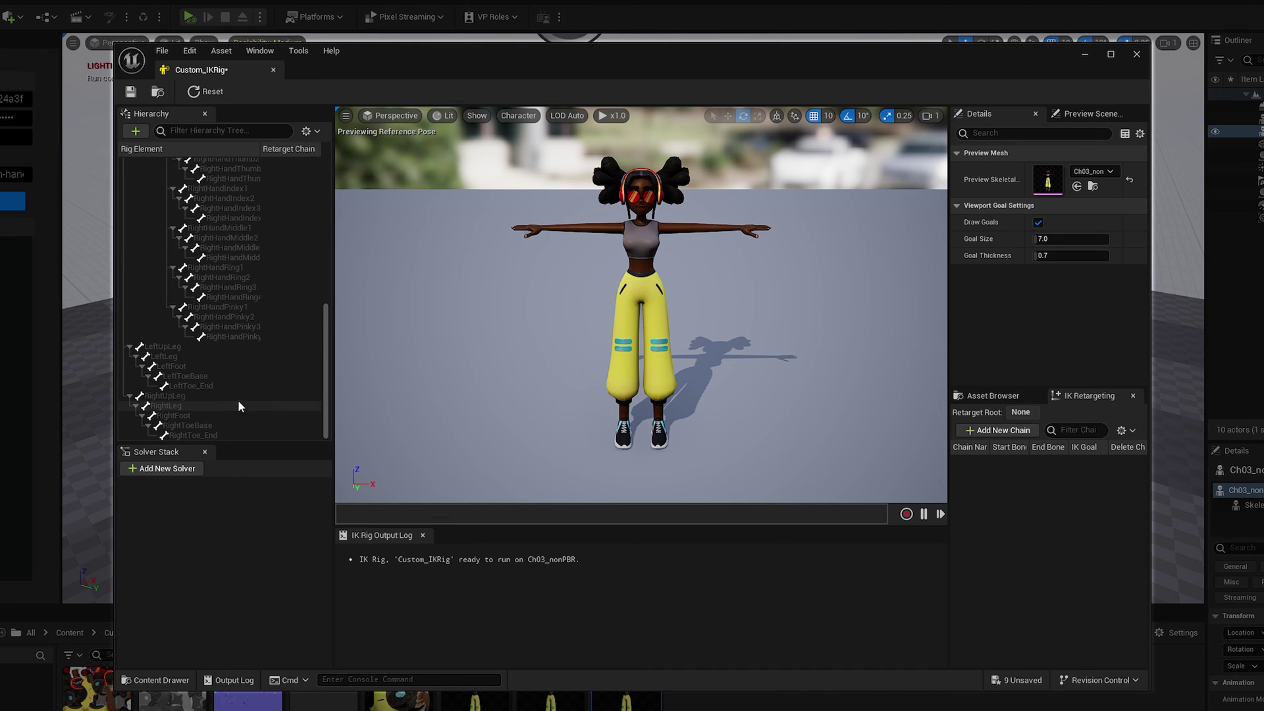
click(214, 407)
shift+click(219, 433)
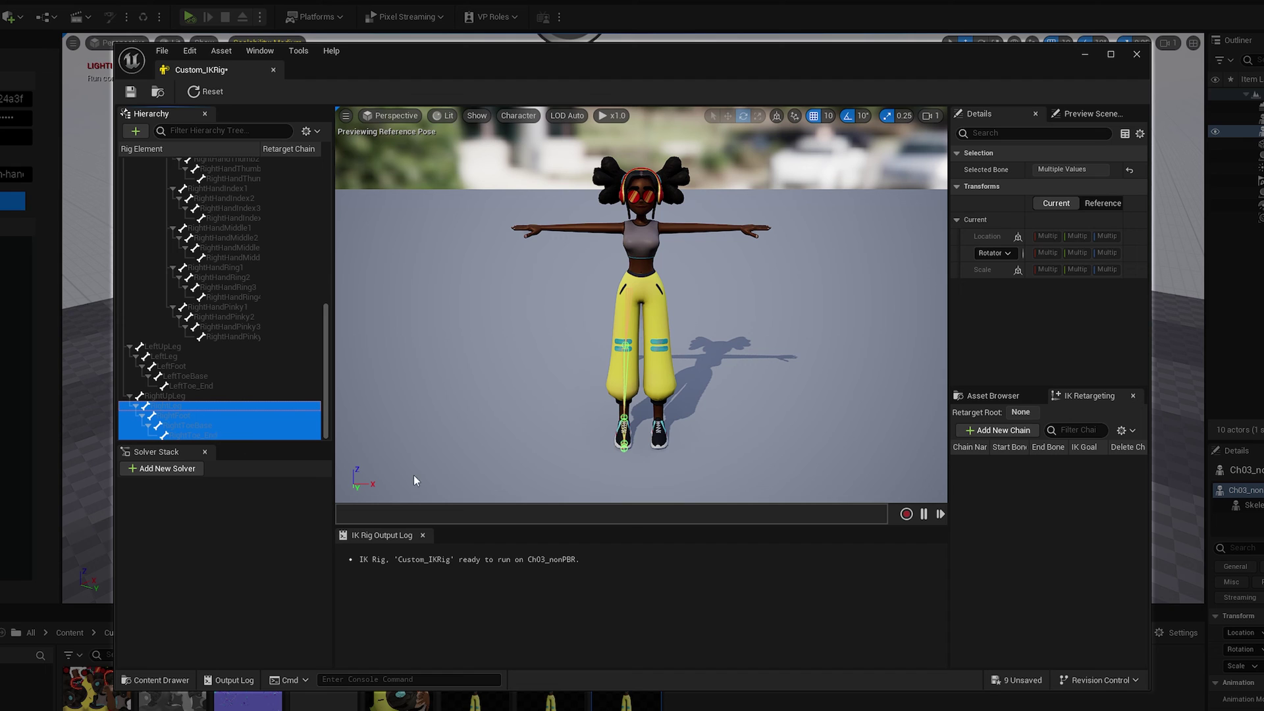
click(995, 430)
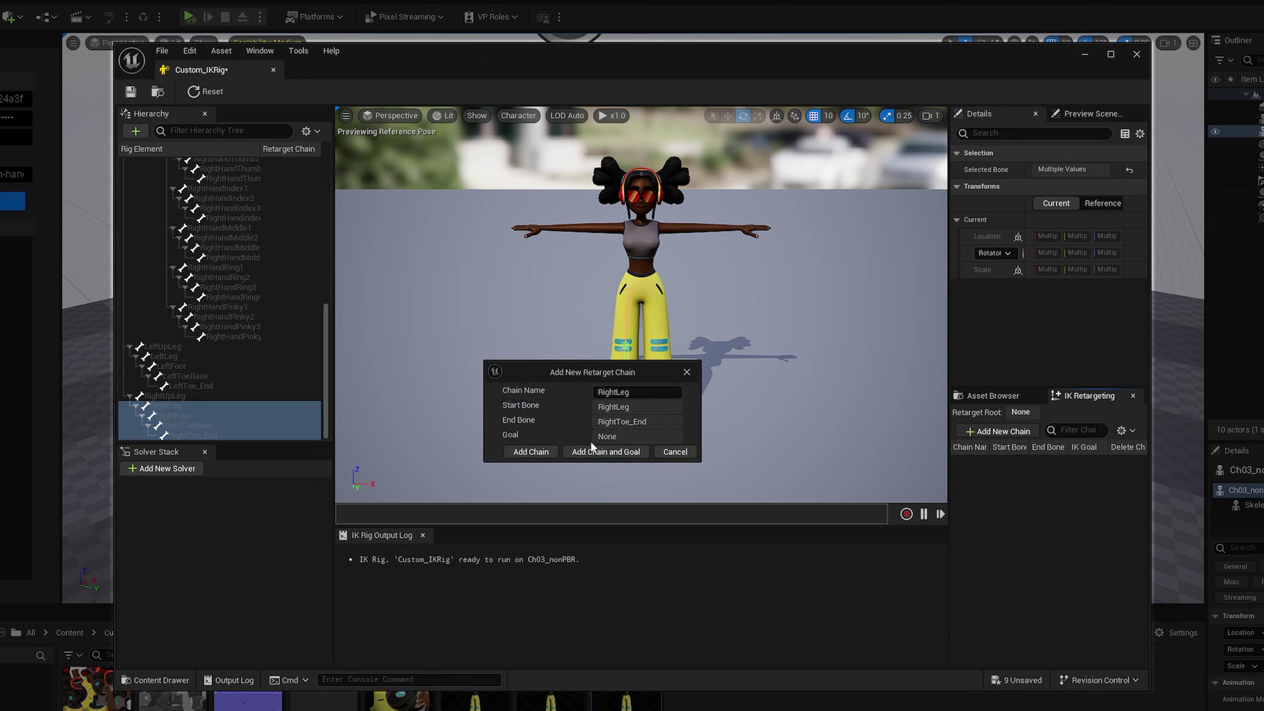
click(540, 453)
Add a single-bone retarget chain for RightUpLeg, named after the bone and without a goal
click(178, 397)
click(994, 432)
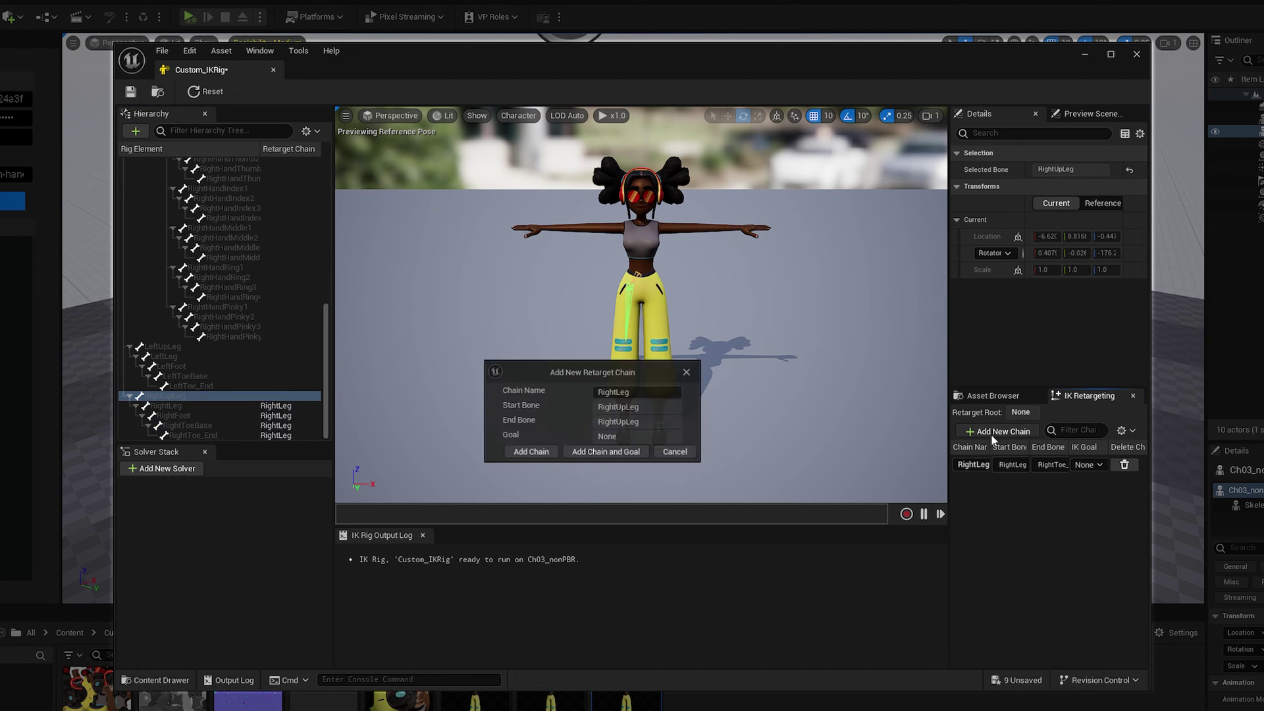
drag(597, 407, 641, 406)
double_click(628, 391)
text(RightUpLeg)
click(530, 452)
Add retarget chains LeftLeg, from the LeftLeg bone to LeftToe_End, and LeftUpLeg for the LeftUpLeg bone alone
click(198, 386)
shift+click(191, 357)
click(987, 431)
click(530, 452)
click(172, 346)
click(1016, 435)
drag(637, 390, 588, 390)
text(LeftUpLeg)
click(529, 451)
Add retarget chains RightArm, from the RightArm bone to RightHand, and RightShoulder for the RightShoulder bone alone
scroll(203, 307, up, 6)
click(175, 260)
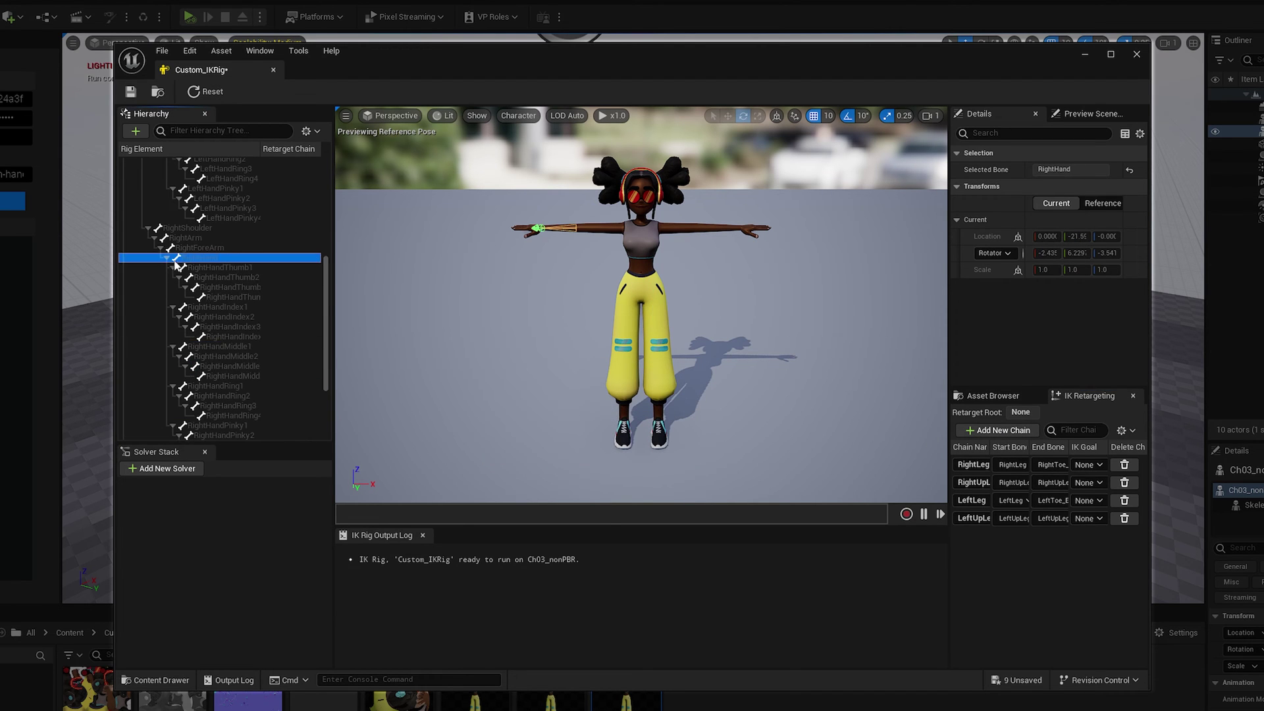
click(167, 257)
shift+click(201, 318)
click(957, 432)
click(531, 451)
click(187, 307)
click(974, 431)
drag(648, 407, 570, 407)
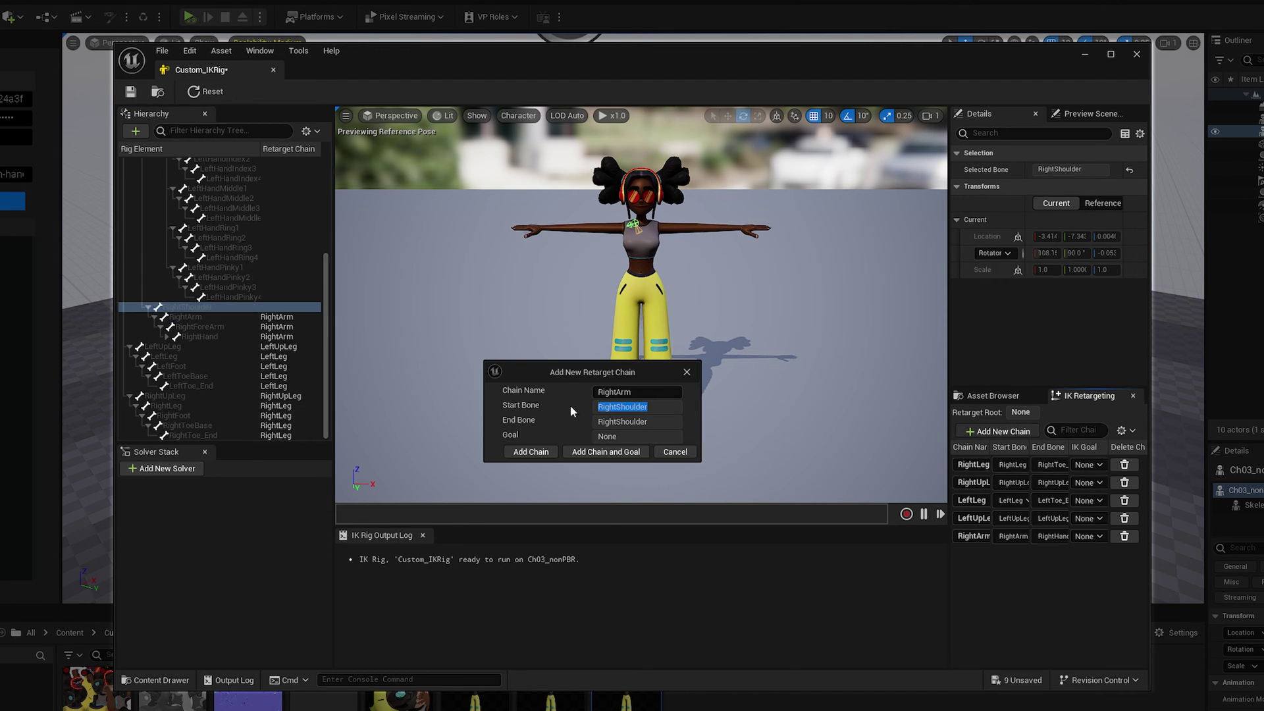
click(531, 452)
Add retarget chains LeftArm, from the LeftArm bone to LeftHand, and LeftShoulder for the LeftShoulder bone alone
scroll(248, 297, up, 10)
click(166, 261)
click(198, 261)
shift+click(204, 244)
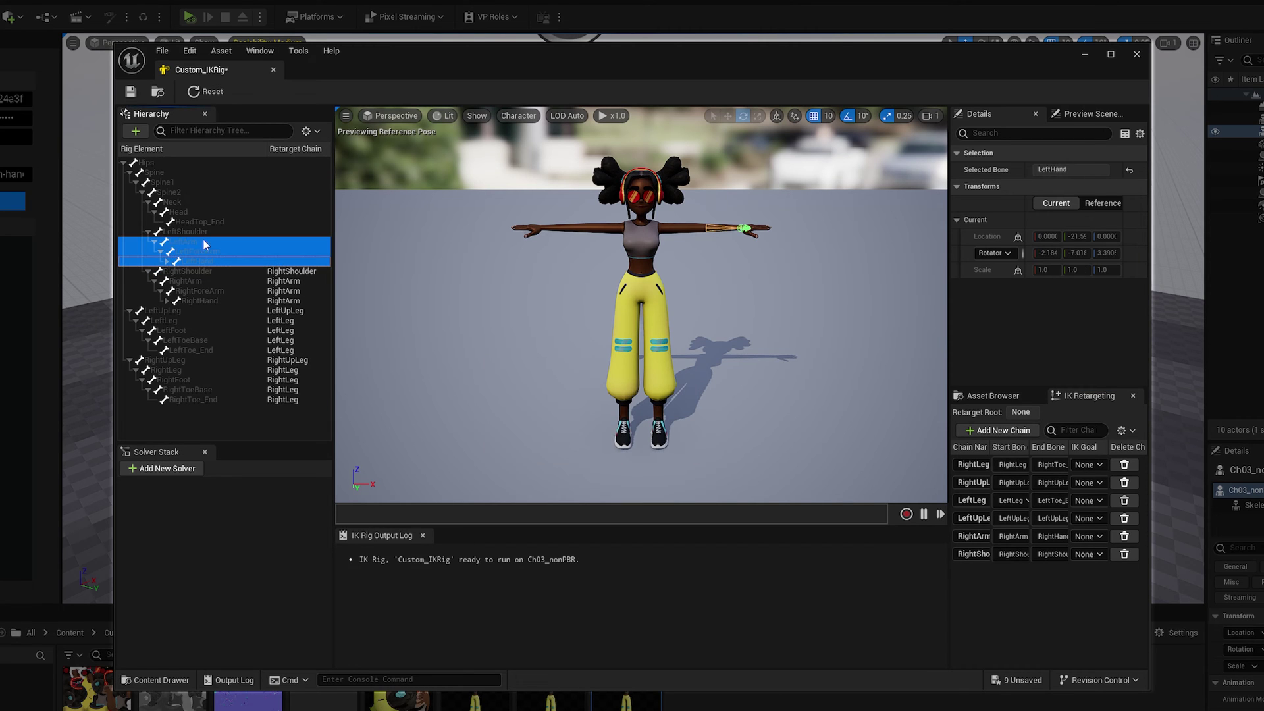
click(995, 430)
click(531, 452)
click(187, 231)
click(995, 431)
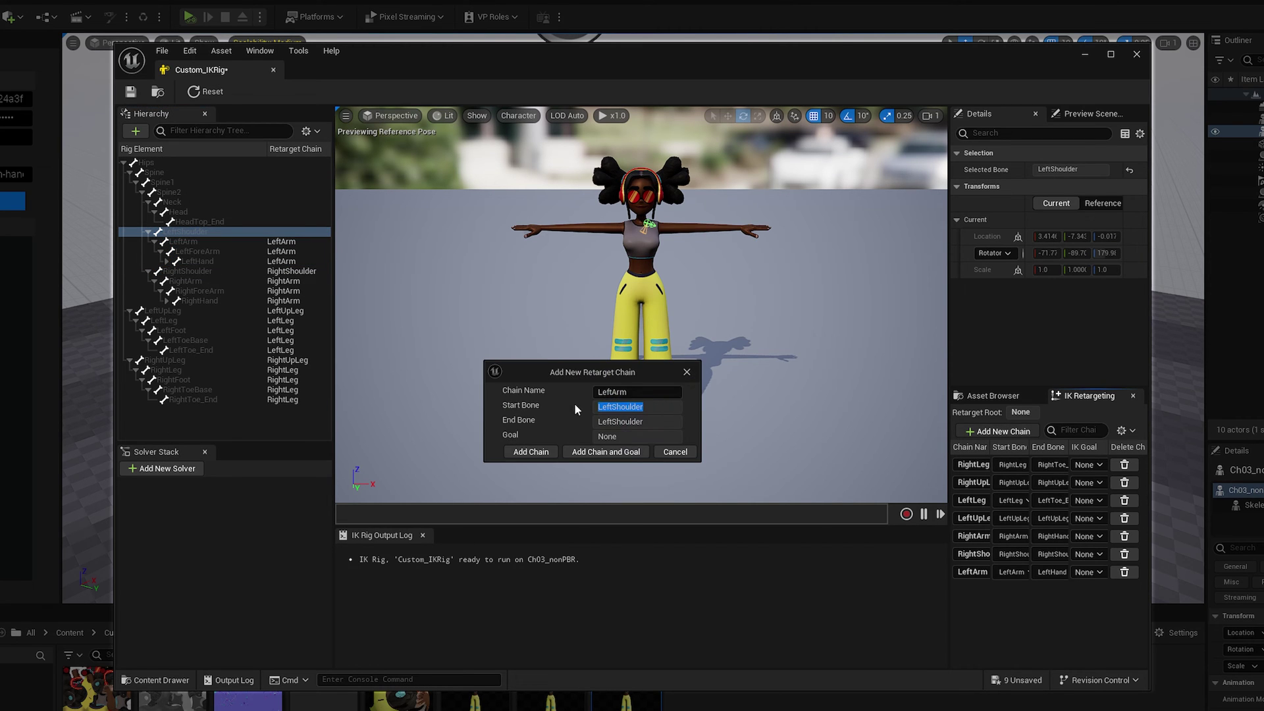
click(521, 452)
Add retarget chains Head, from the Neck bone to HeadTop_End, and Spine, from the Spine bone to Spine2
click(178, 202)
shift+click(215, 222)
click(986, 429)
click(532, 451)
click(174, 191)
shift+click(164, 172)
click(987, 431)
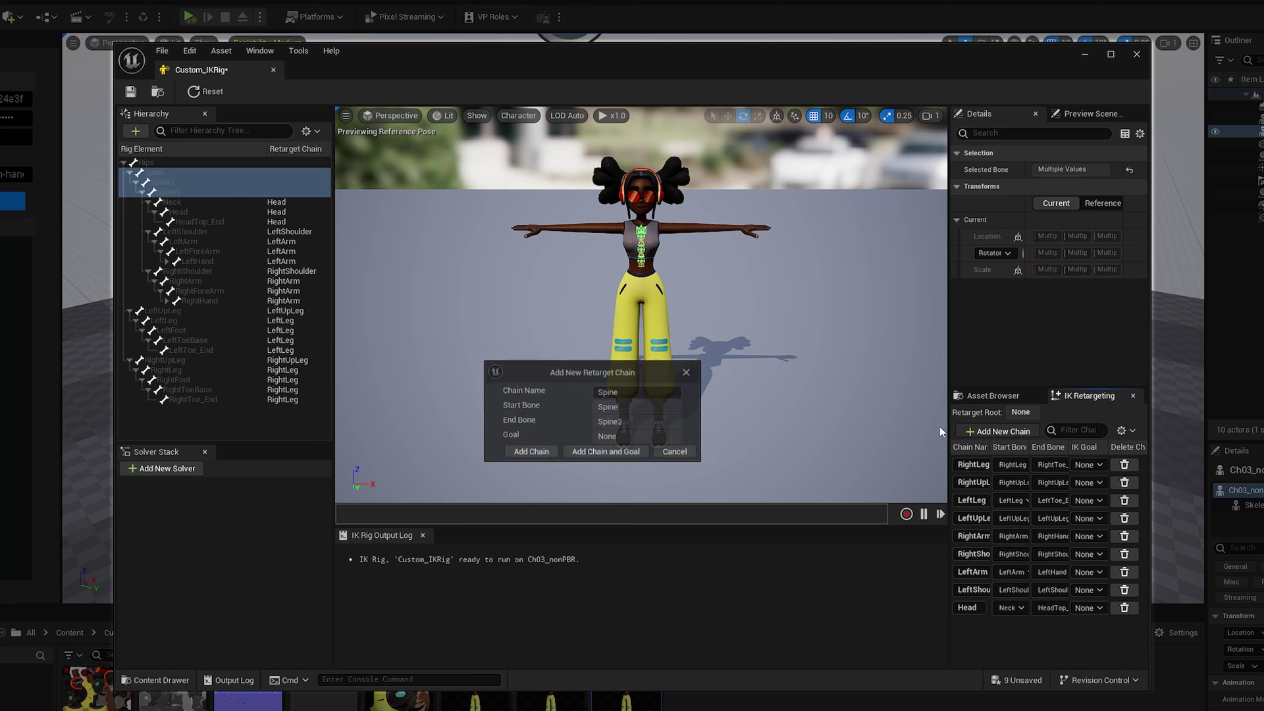
click(551, 451)
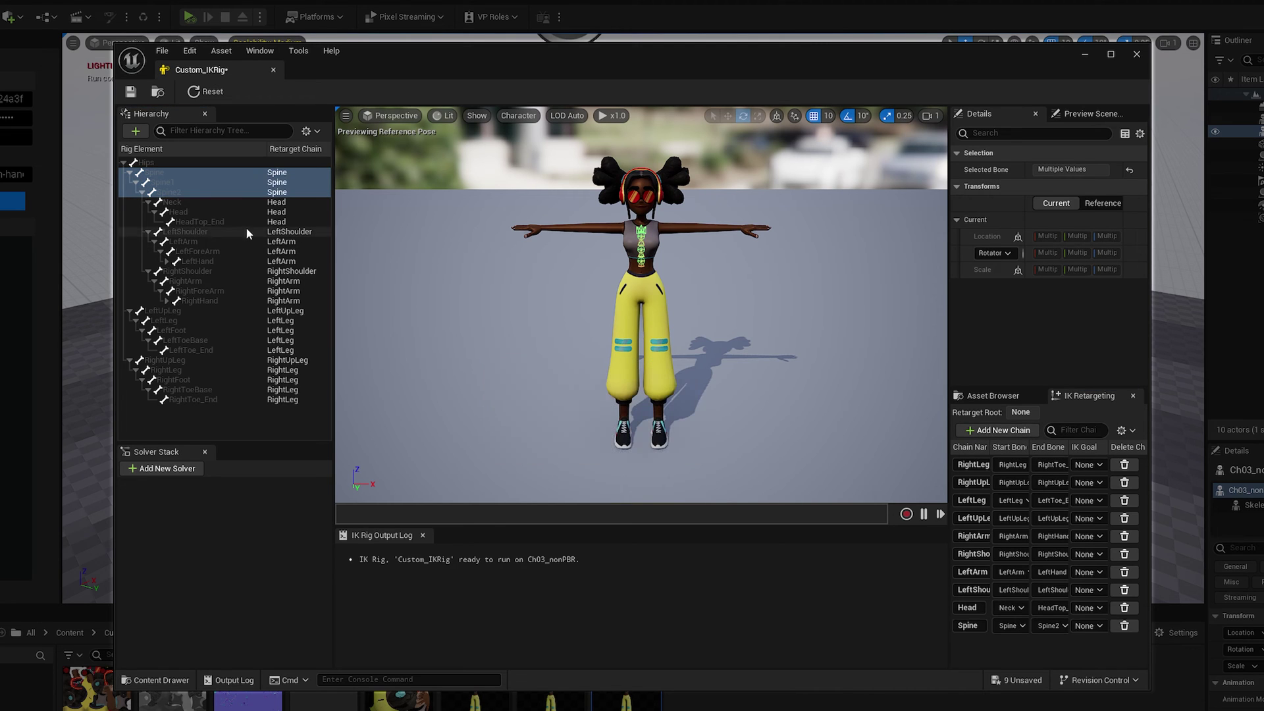
Set the Hips bone as the retarget root, then save and close Custom_IKRig
click(170, 162)
right_click(170, 162)
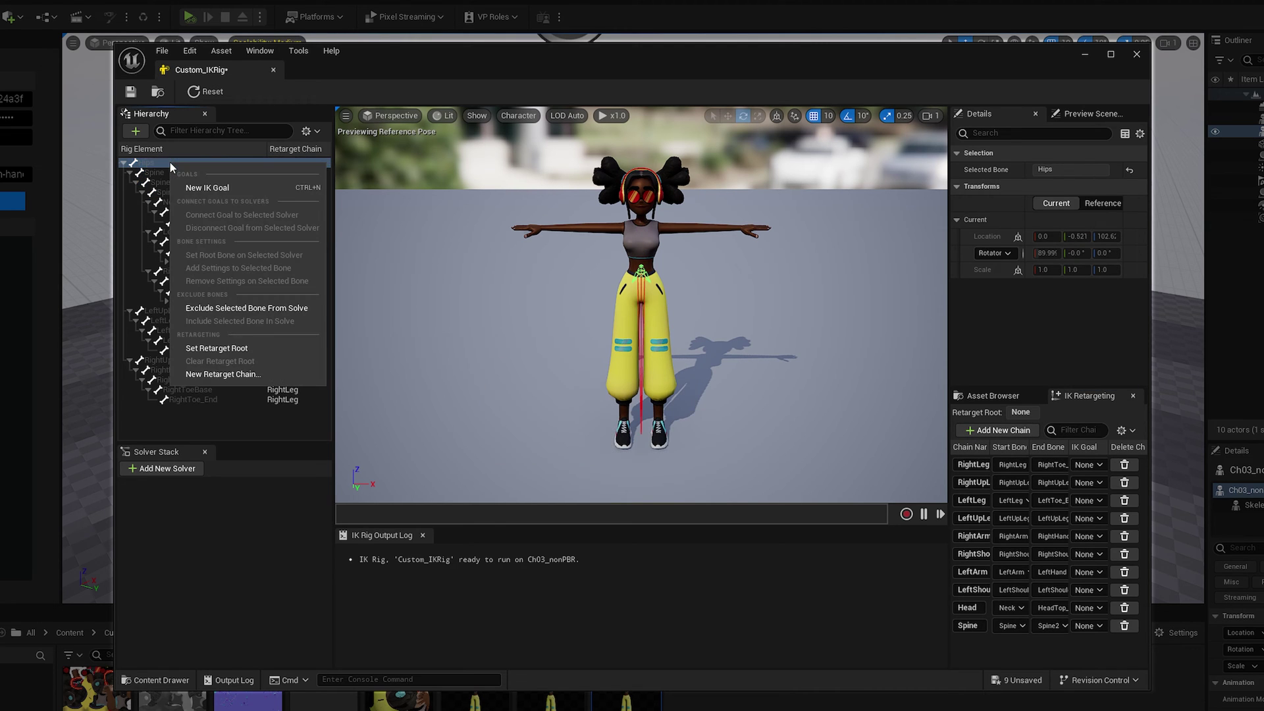
click(235, 347)
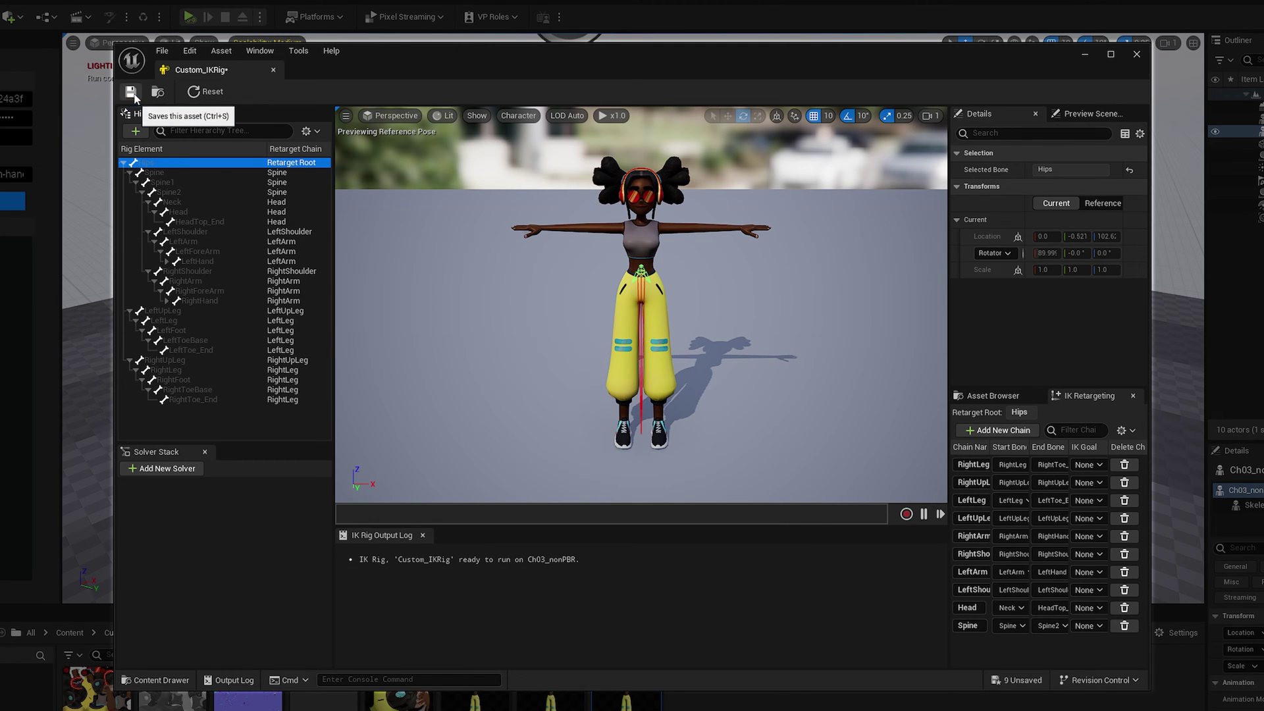
click(133, 94)
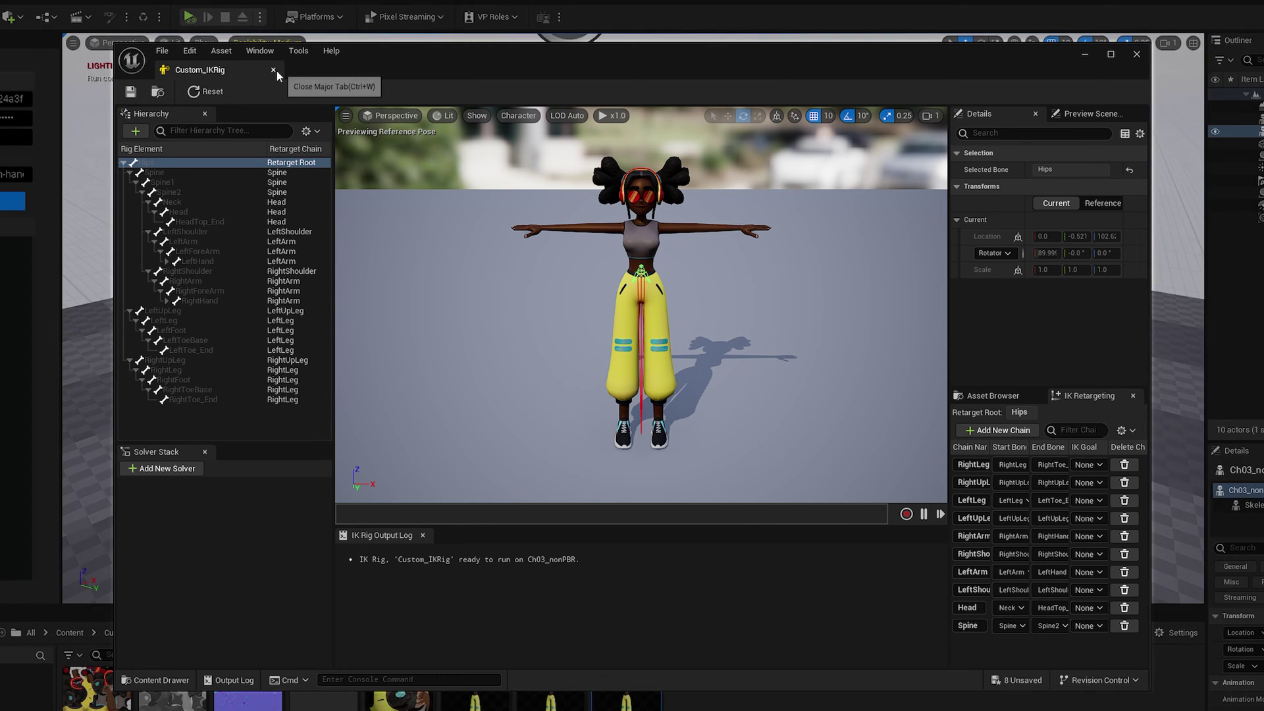
click(274, 70)
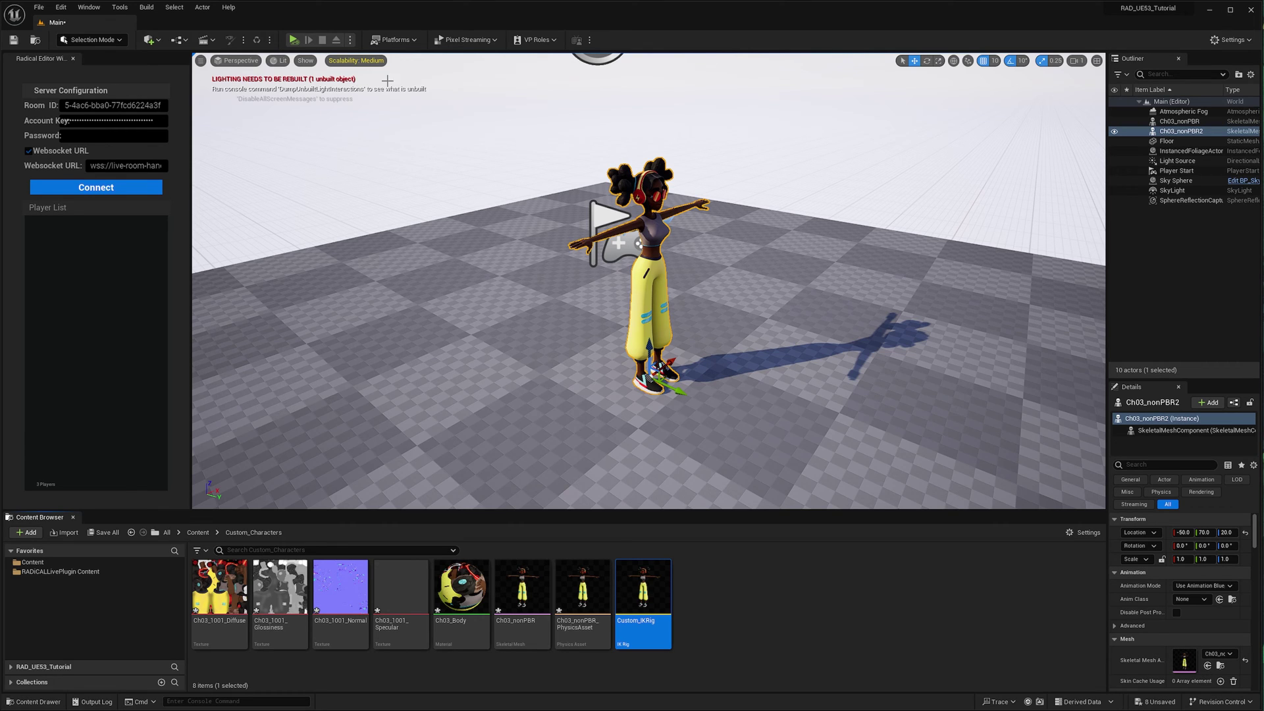
Create an IK Retargeter asset named Custom_IKRetargeter in the Custom_Characters folder
right_click(736, 579)
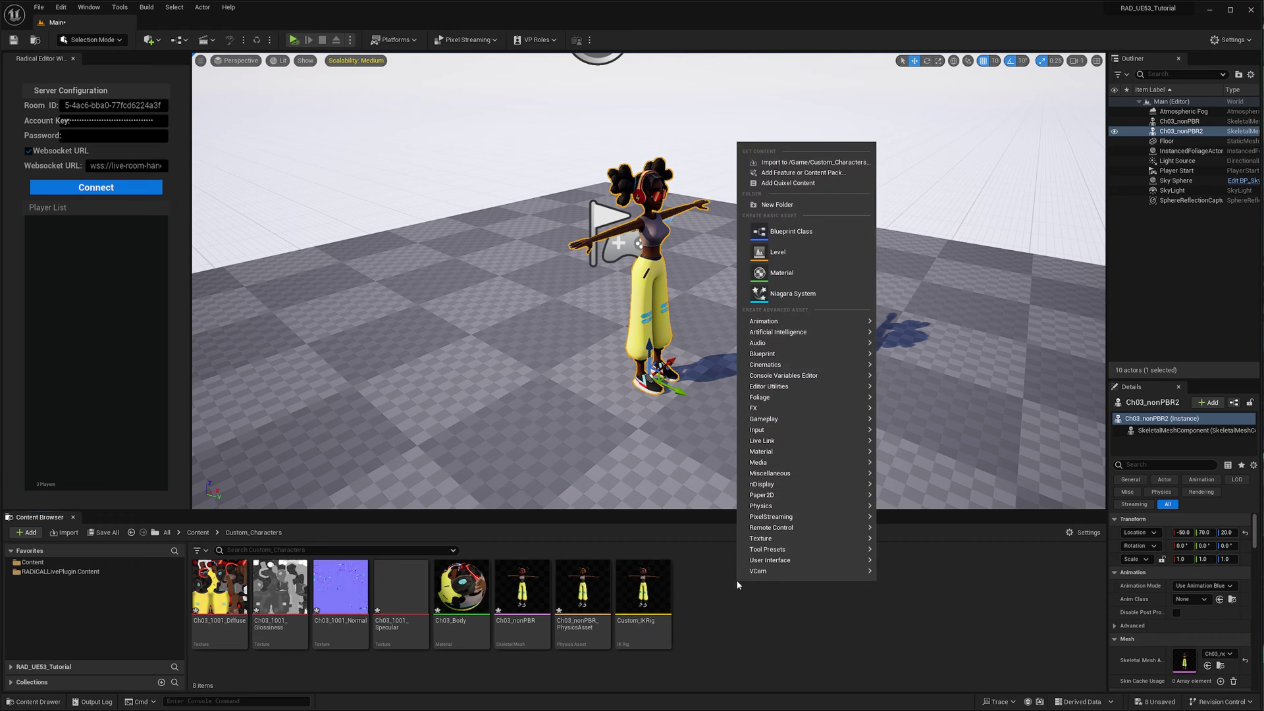
mouse_move(787, 323)
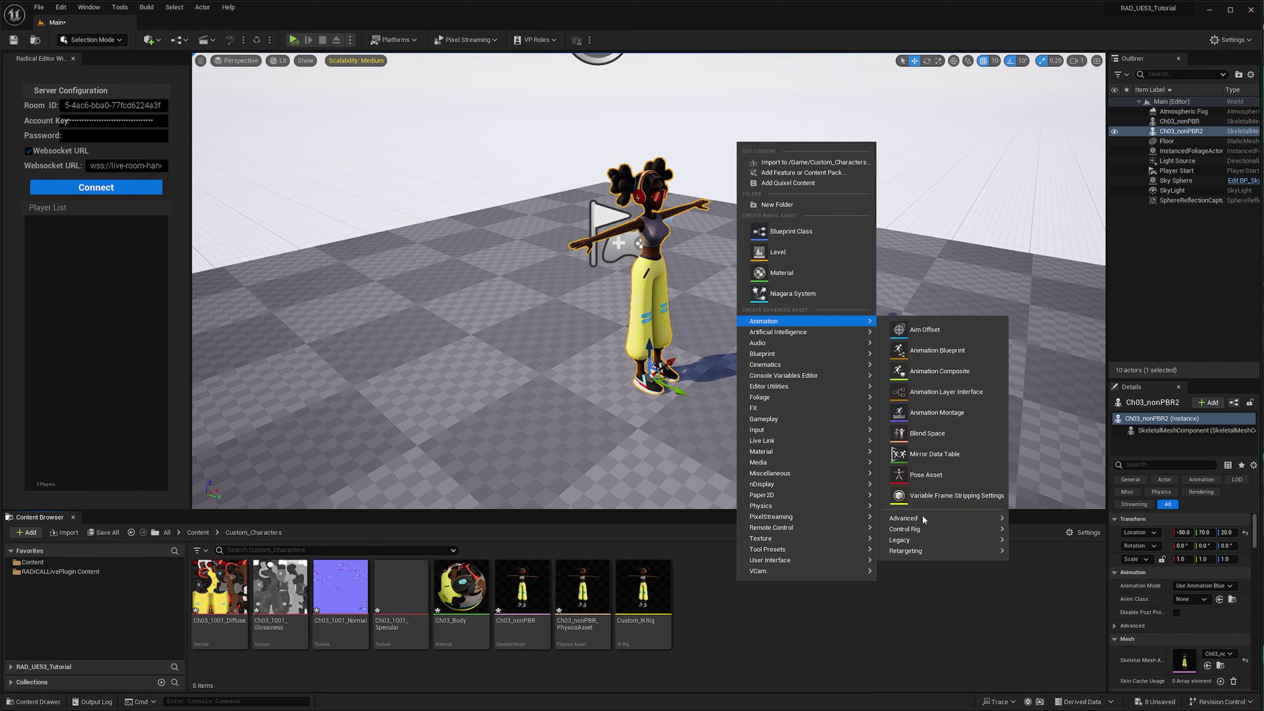
mouse_move(920, 553)
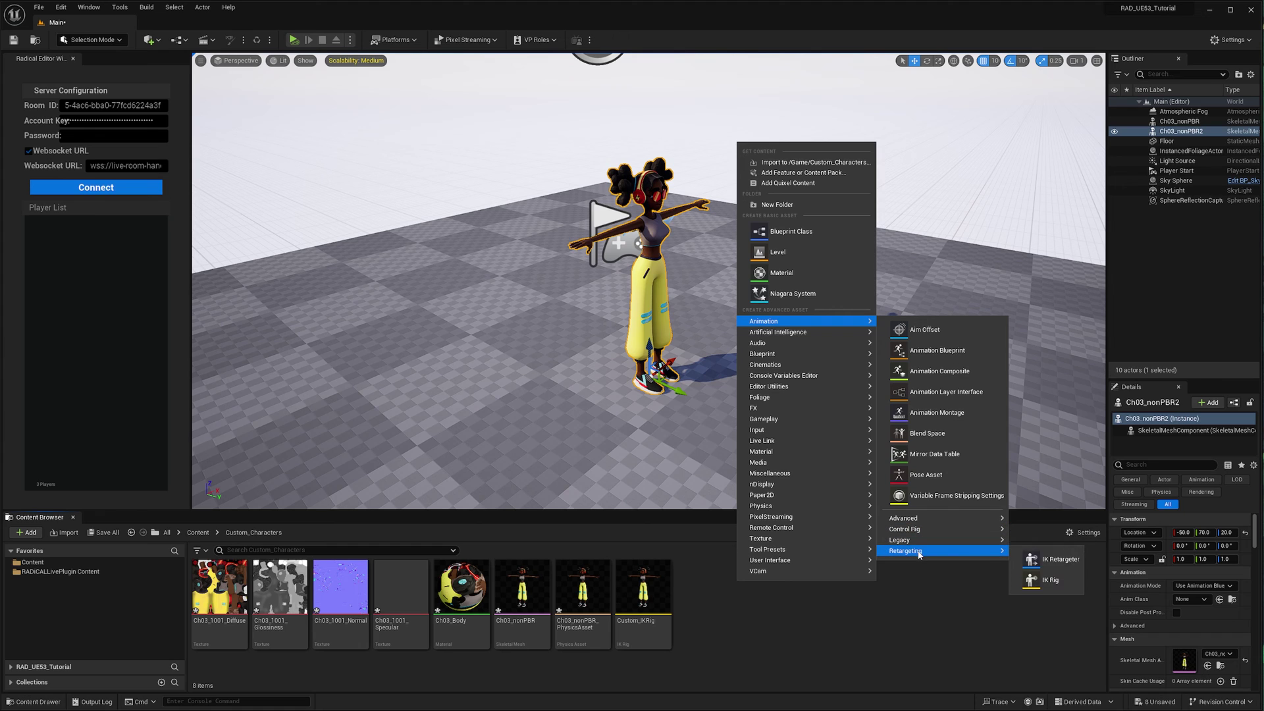
click(1058, 561)
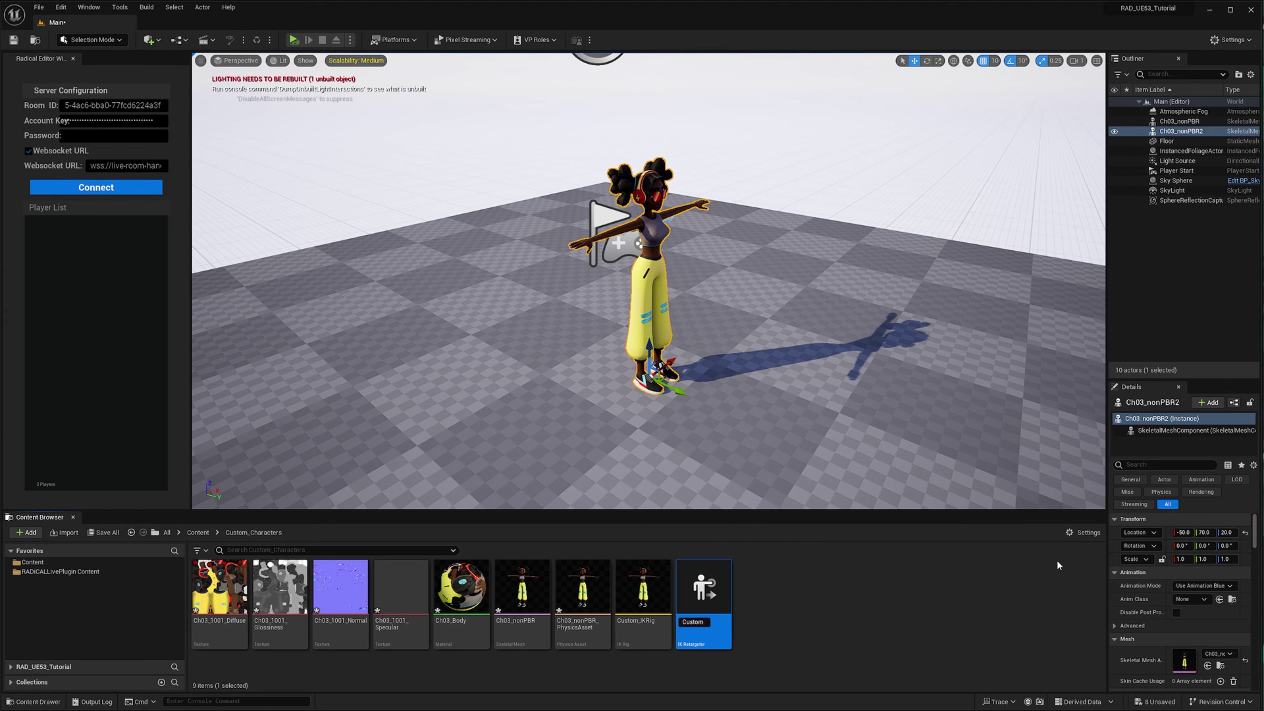
text(Custom_IKRetargeter)
key(Return)
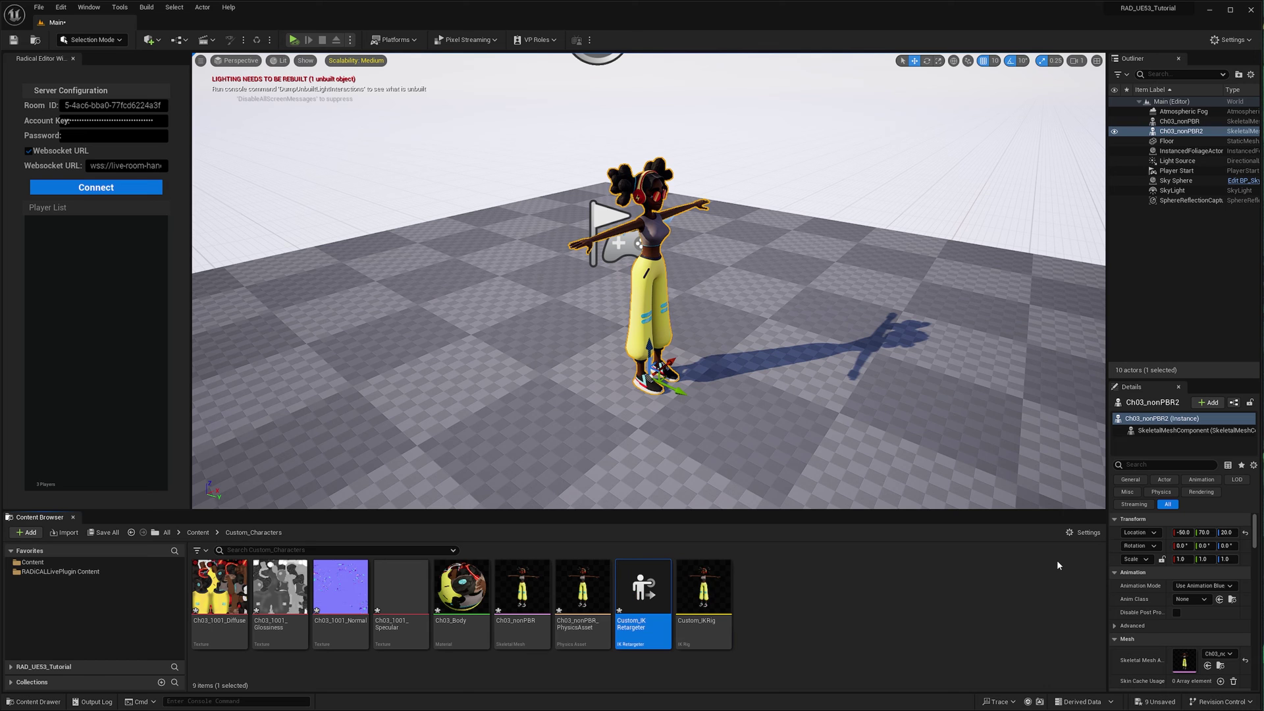
Open Custom_IKRetargeter and assign RadicalDefaultChar_IK as the source IK Rig and Custom_IKRig as the target IK Rig
double_click(642, 591)
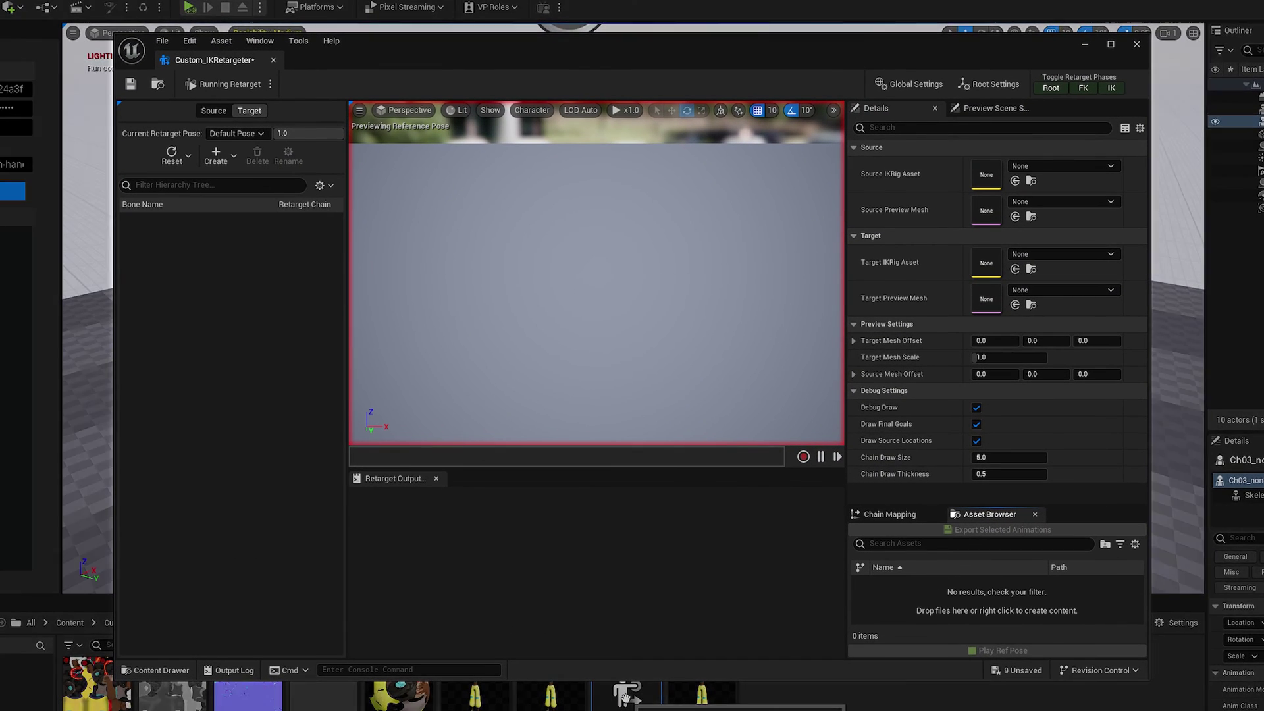
click(1080, 166)
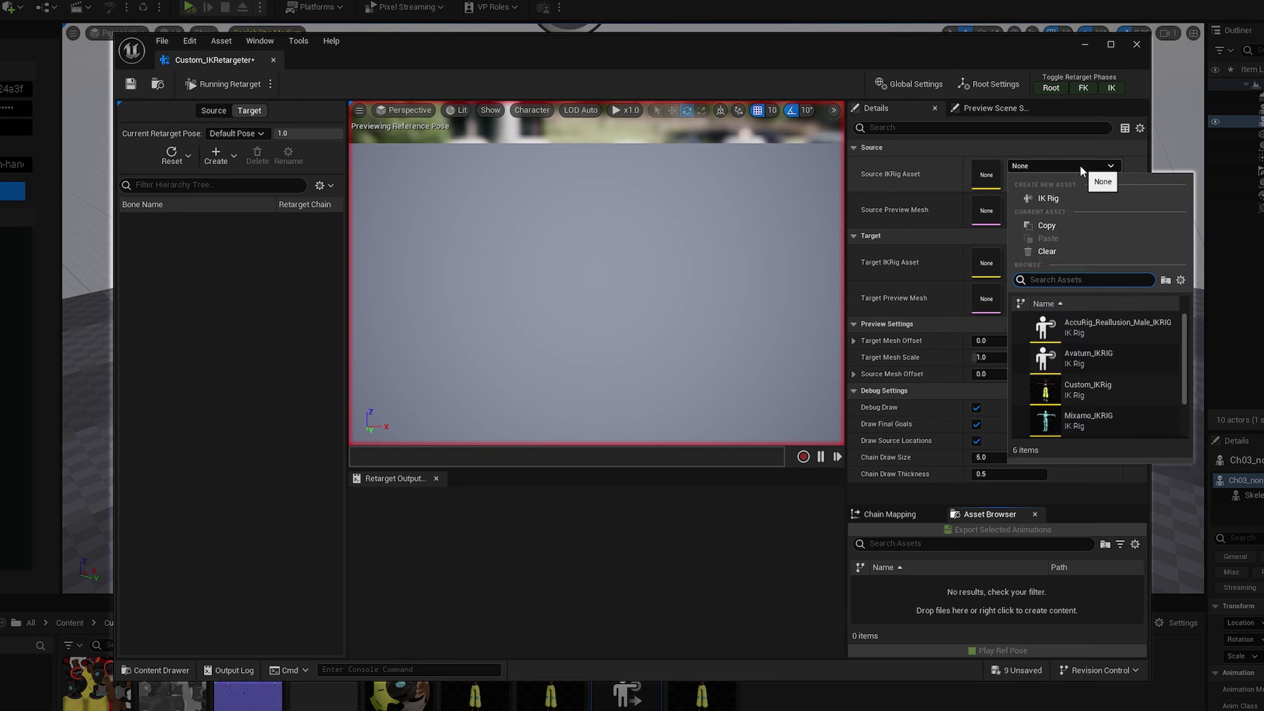
scroll(1106, 390, down, 2)
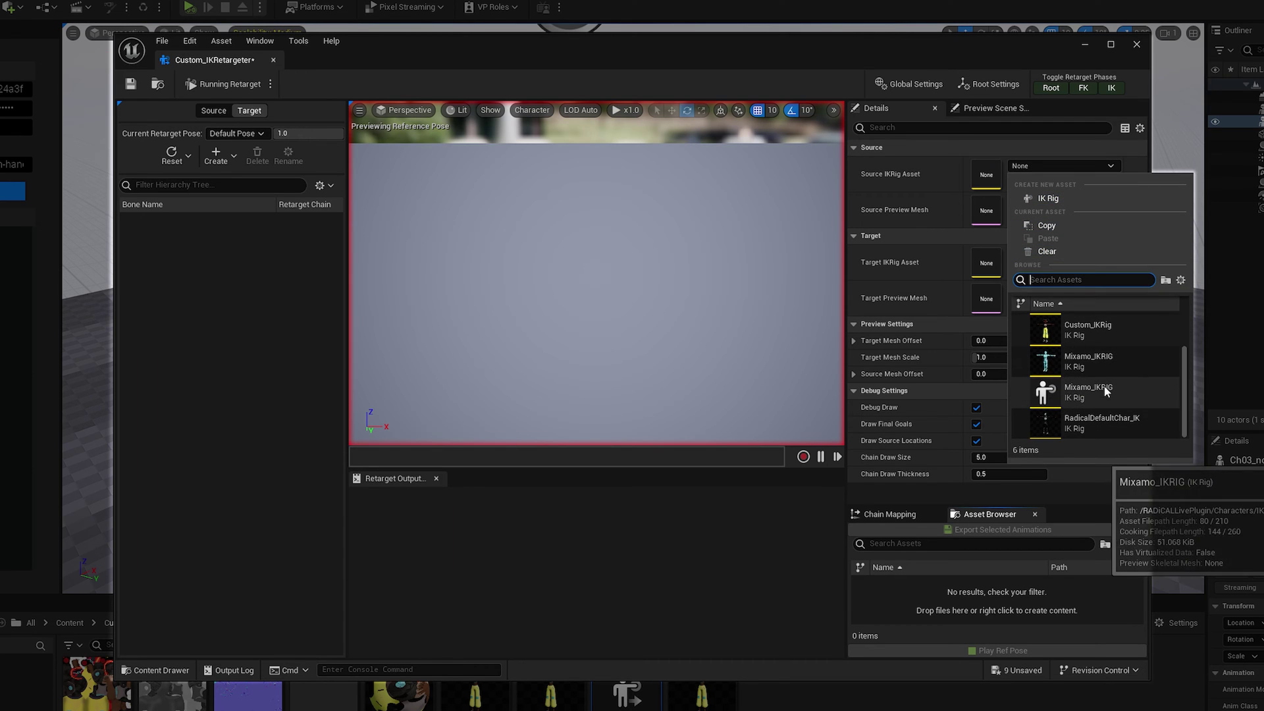
click(1097, 421)
click(1066, 255)
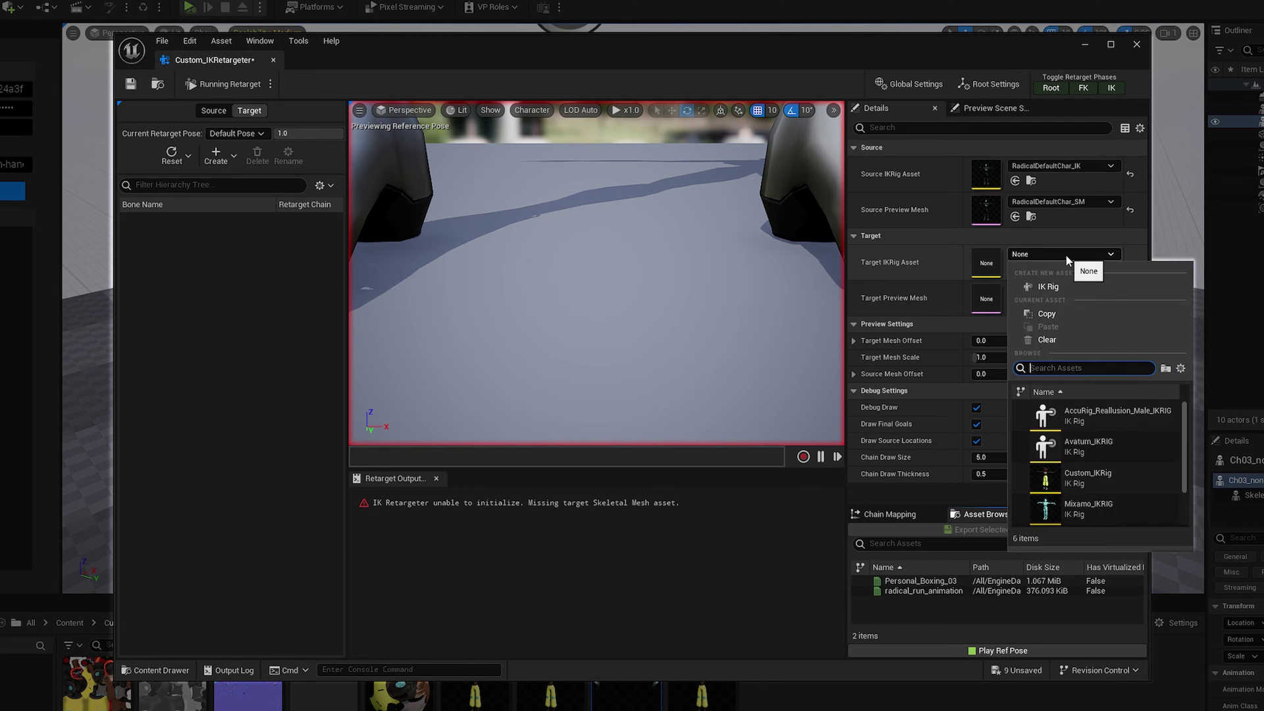
click(1083, 476)
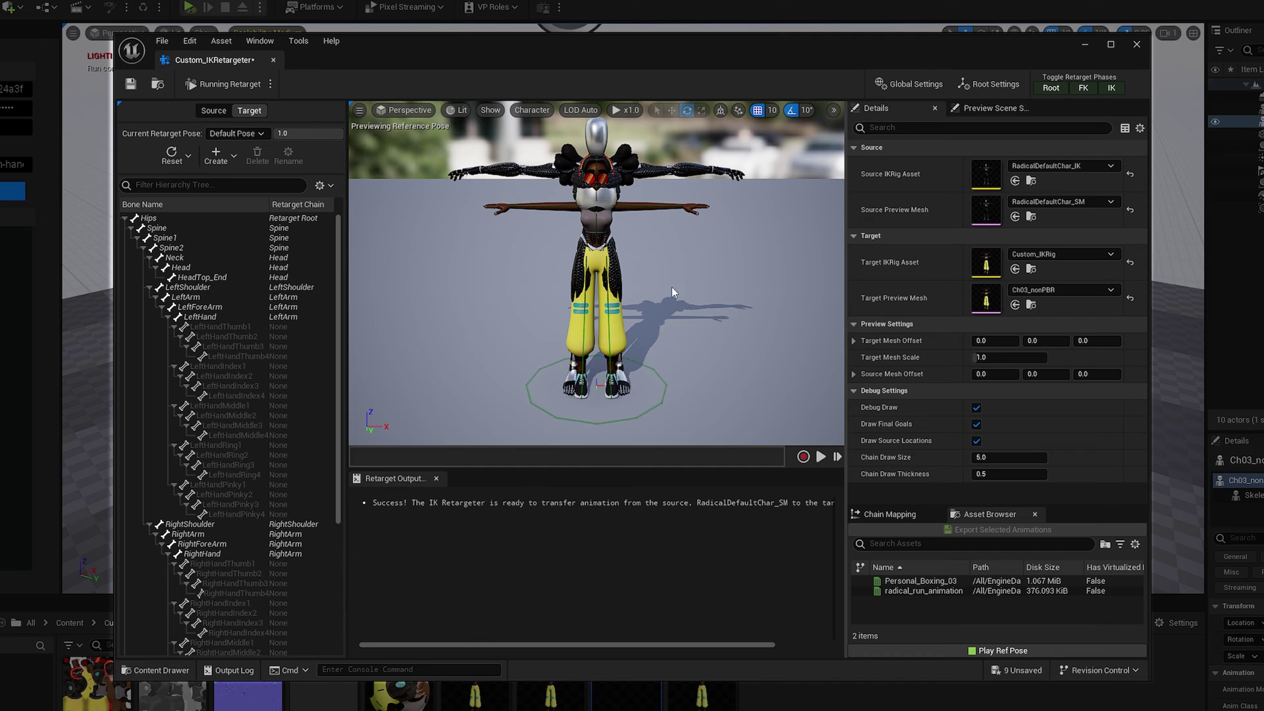
Separate the two preview characters by setting the target mesh's X offset to 100 and the source mesh's X offset to -100
mouse_move(672, 287)
alt+mouse_down()
mouse_move(625, 280)
mouse_move(737, 329)
mouse_move(730, 309)
mouse_move(648, 290)
alt+mouse_up()
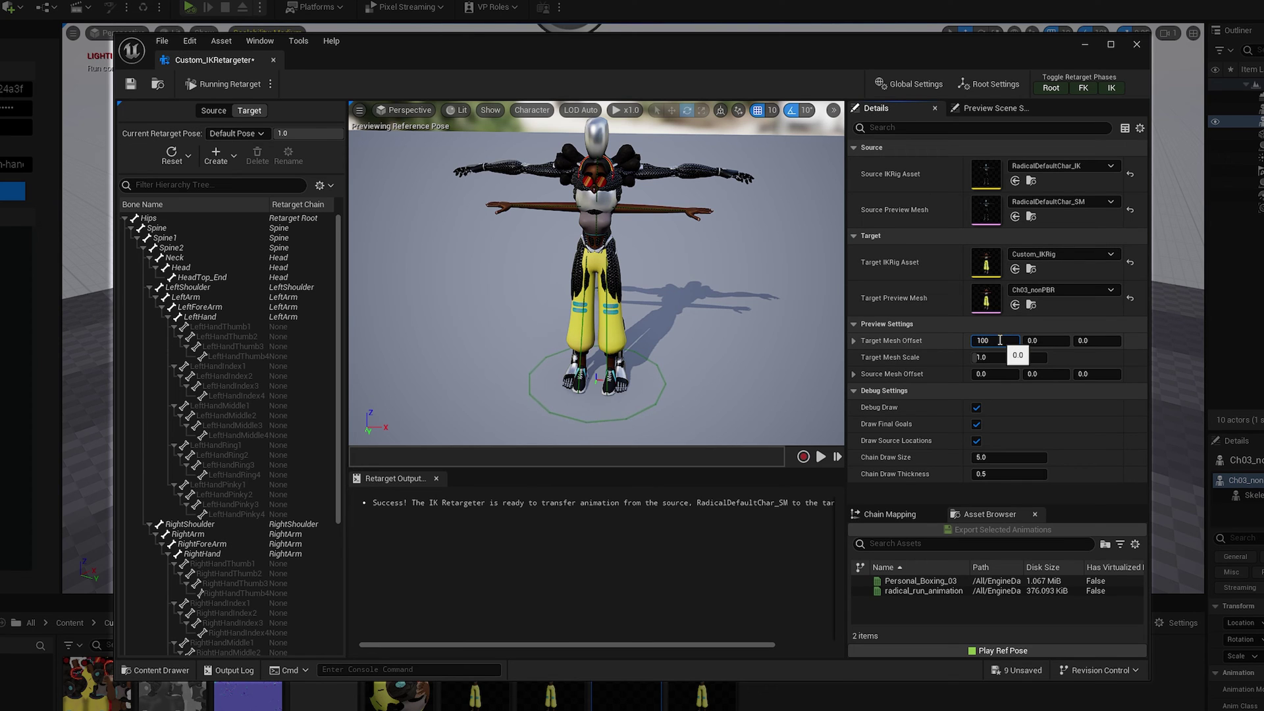
key(Return)
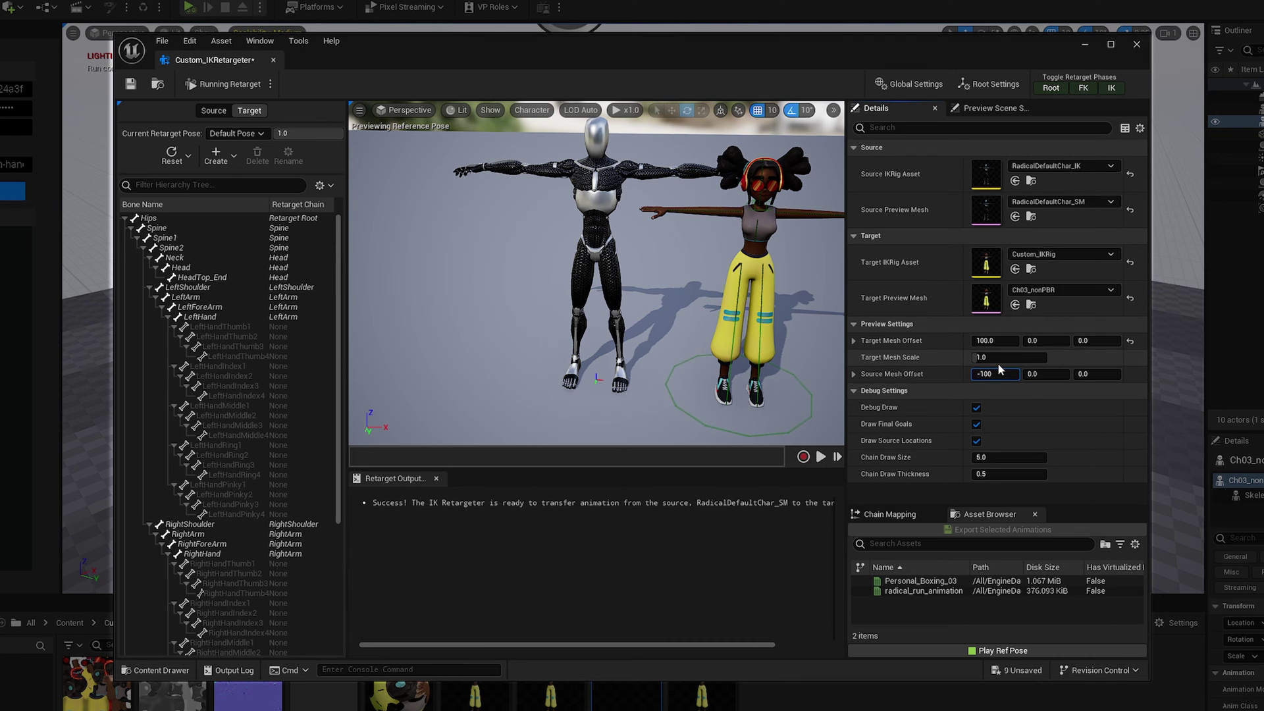
text(-100)
key(Return)
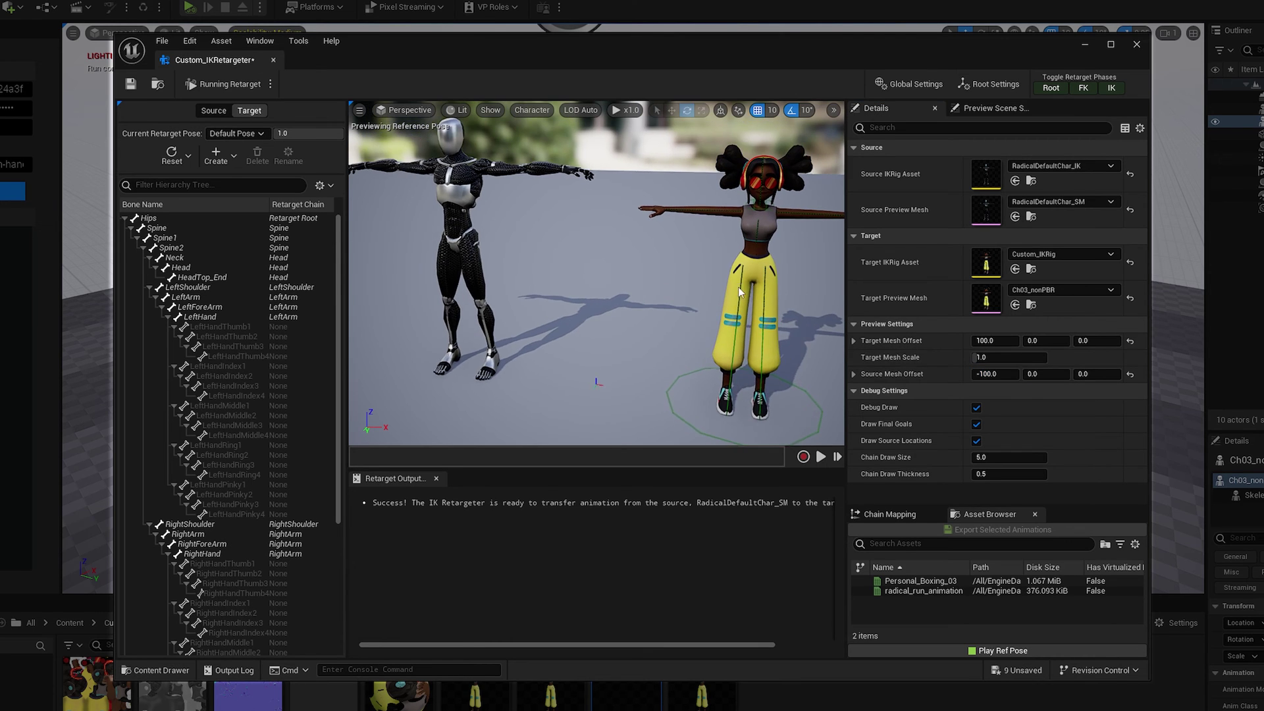
Preview radical_run_animation on both characters to check the retargeting, and return them to the reference pose
scroll(744, 294, down, 3)
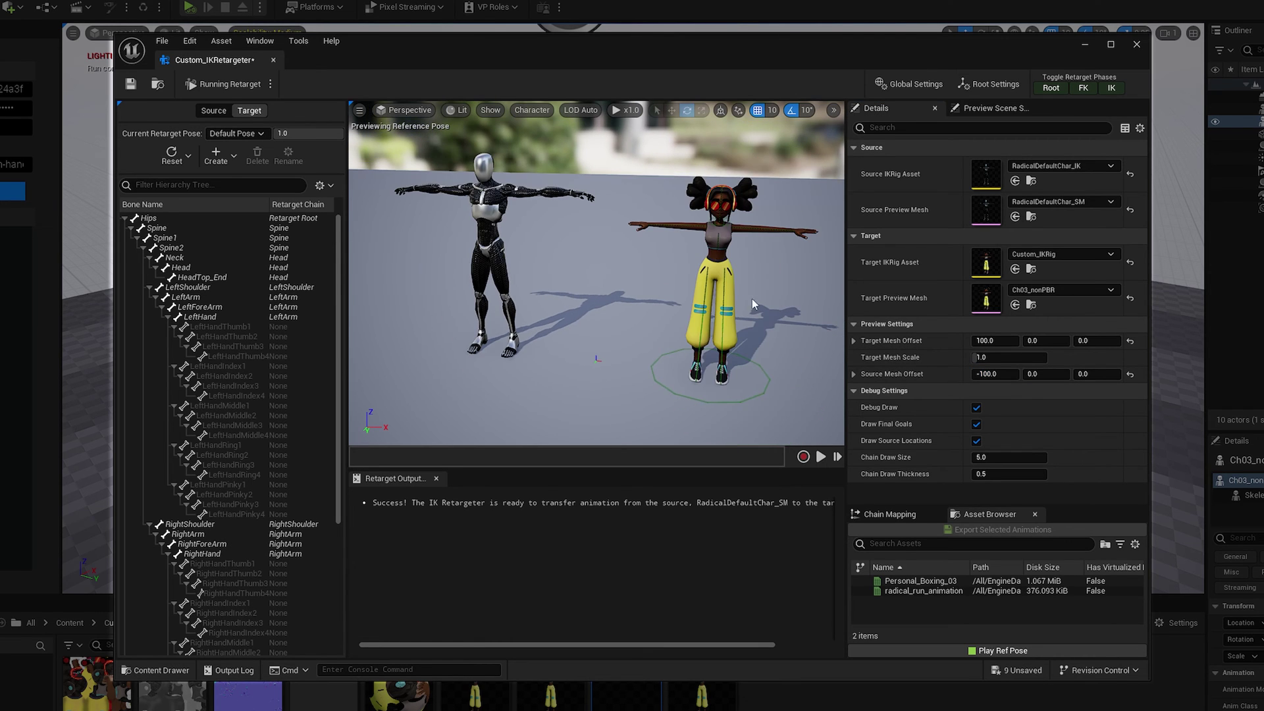
click(929, 592)
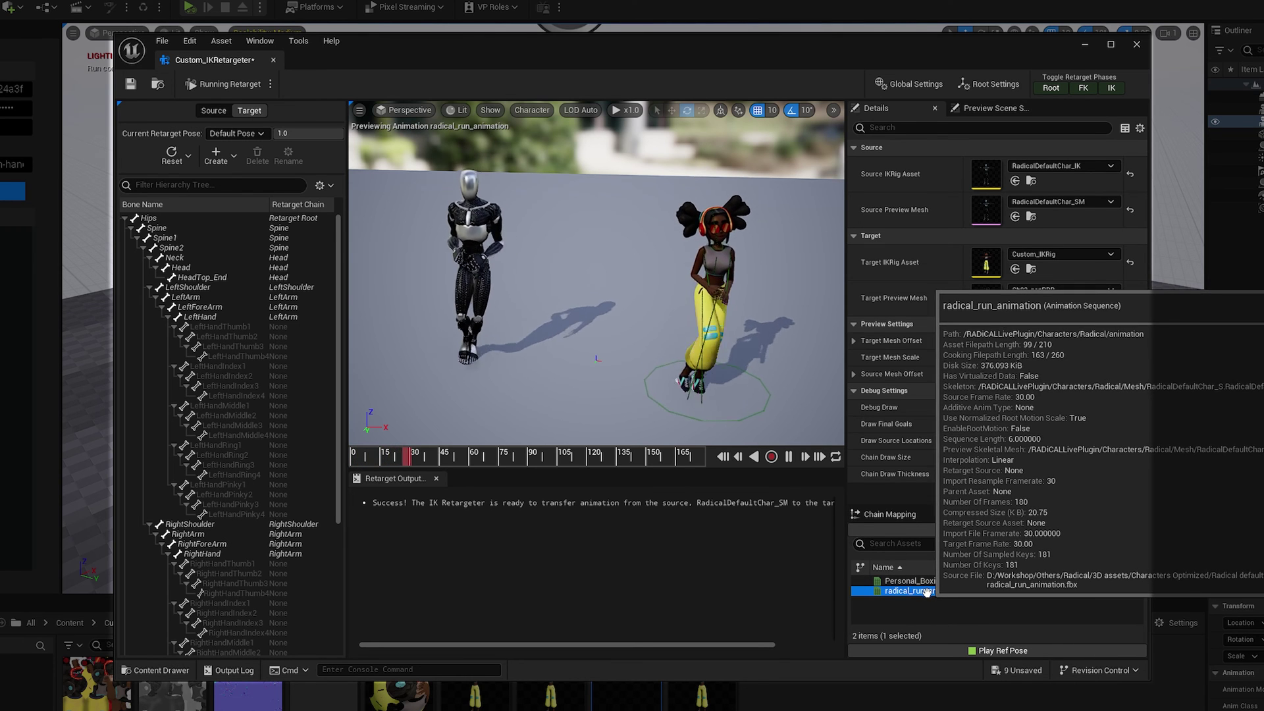
scroll(716, 358, up, 2)
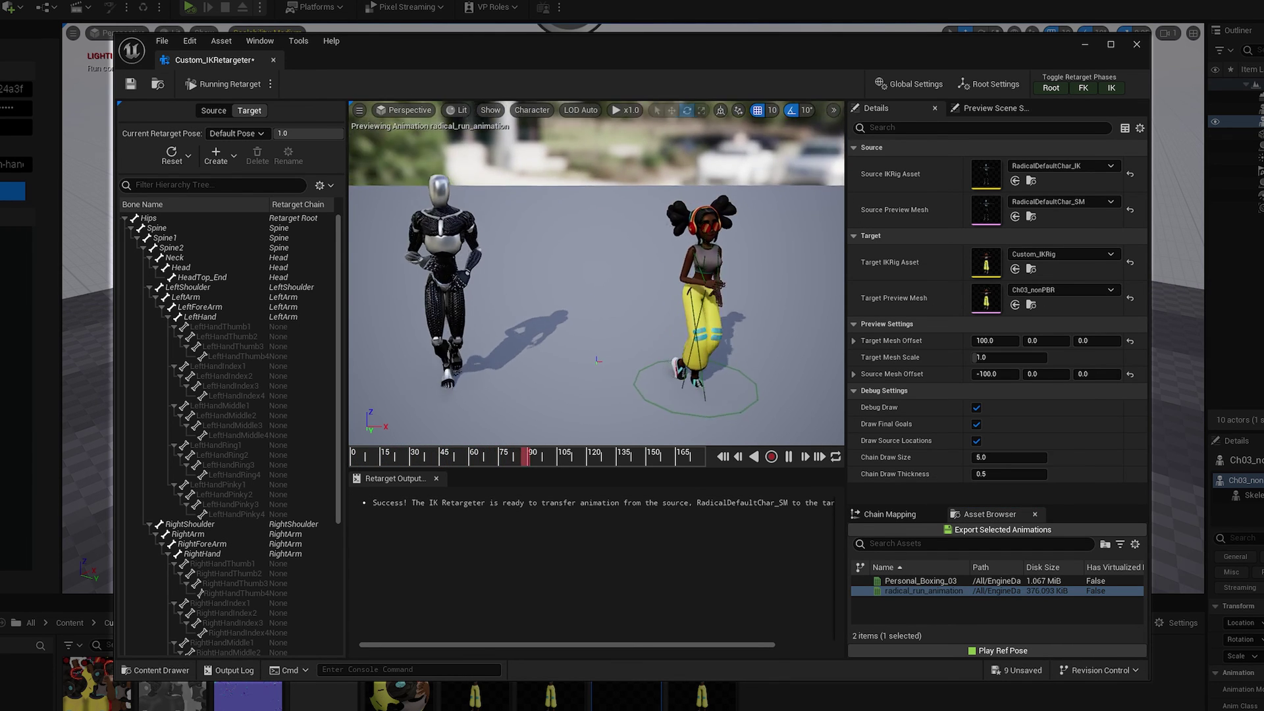
alt+drag(716, 358, 750, 389)
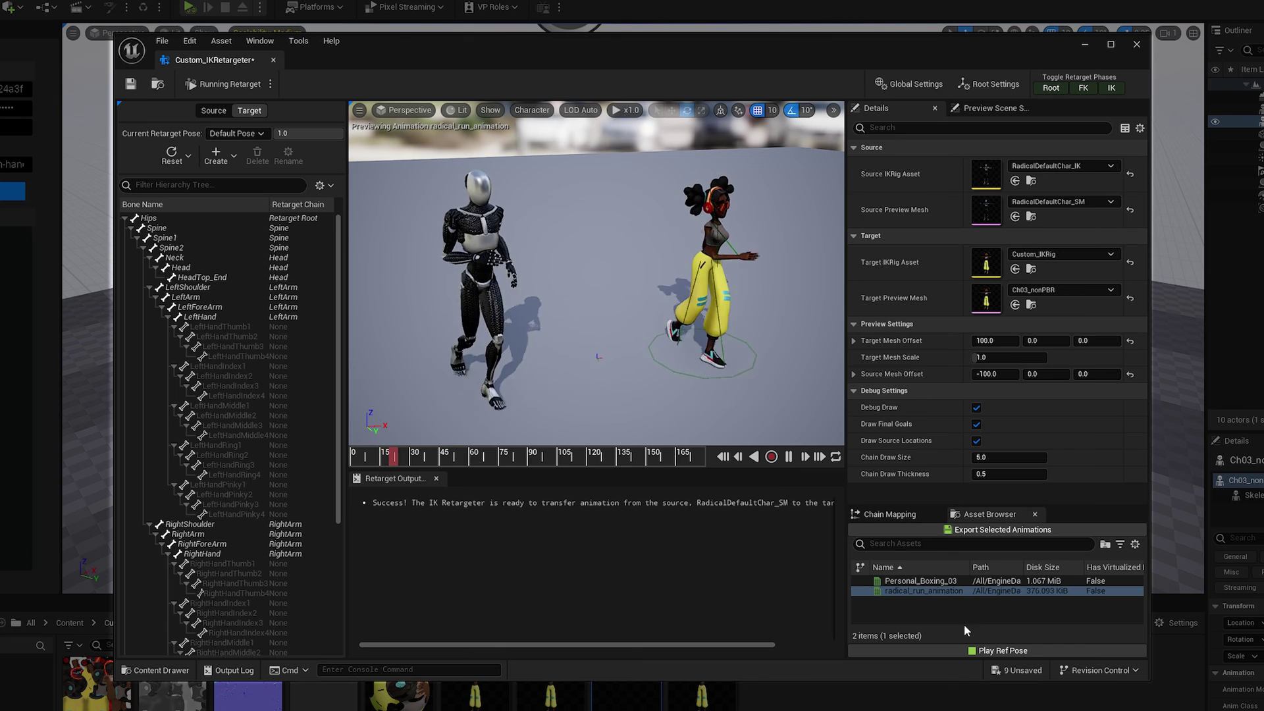
click(987, 650)
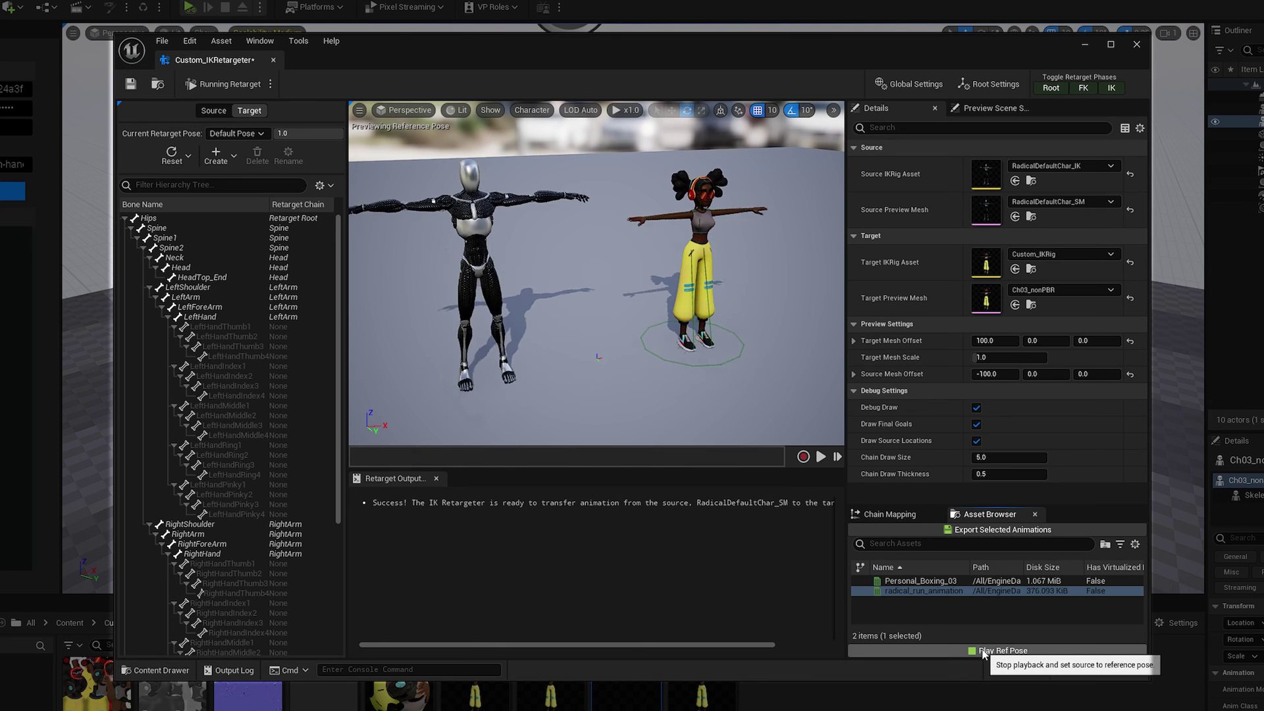
Open Custom_IKRig and change the start bones of the LeftArm and RightArm chains to LeftArm and RightArm
double_click(705, 699)
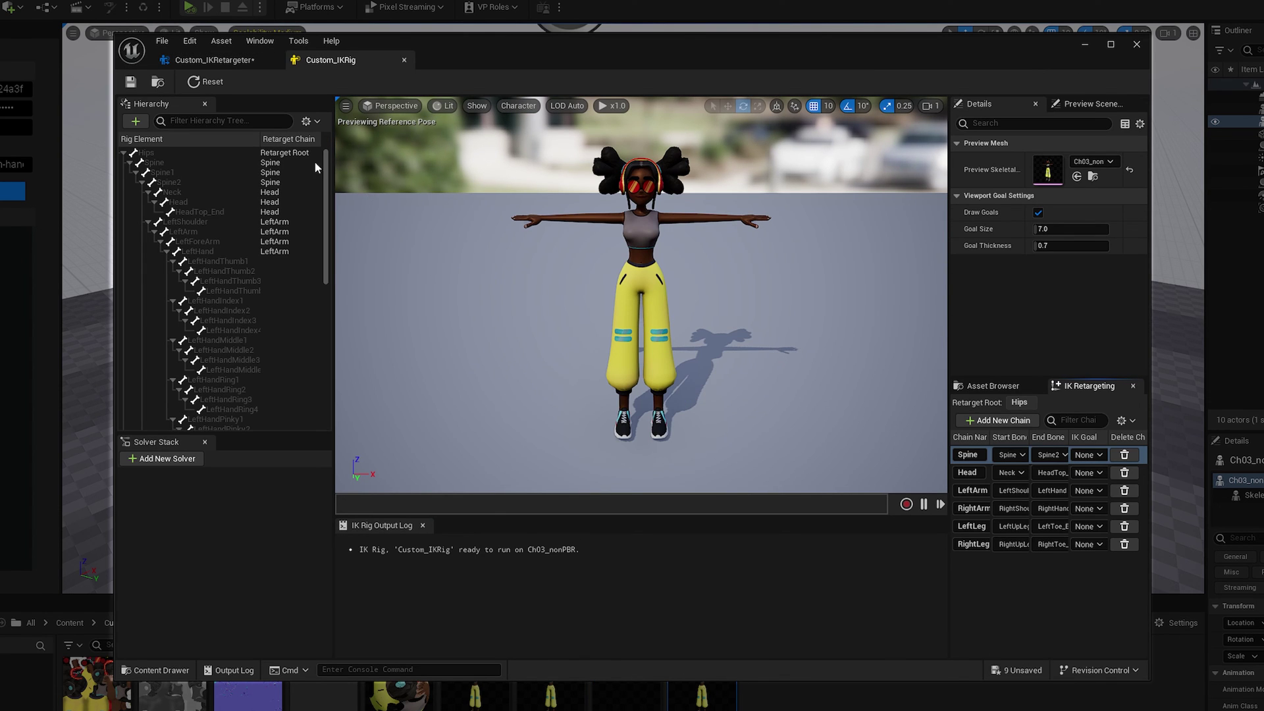
click(251, 222)
right_click(263, 222)
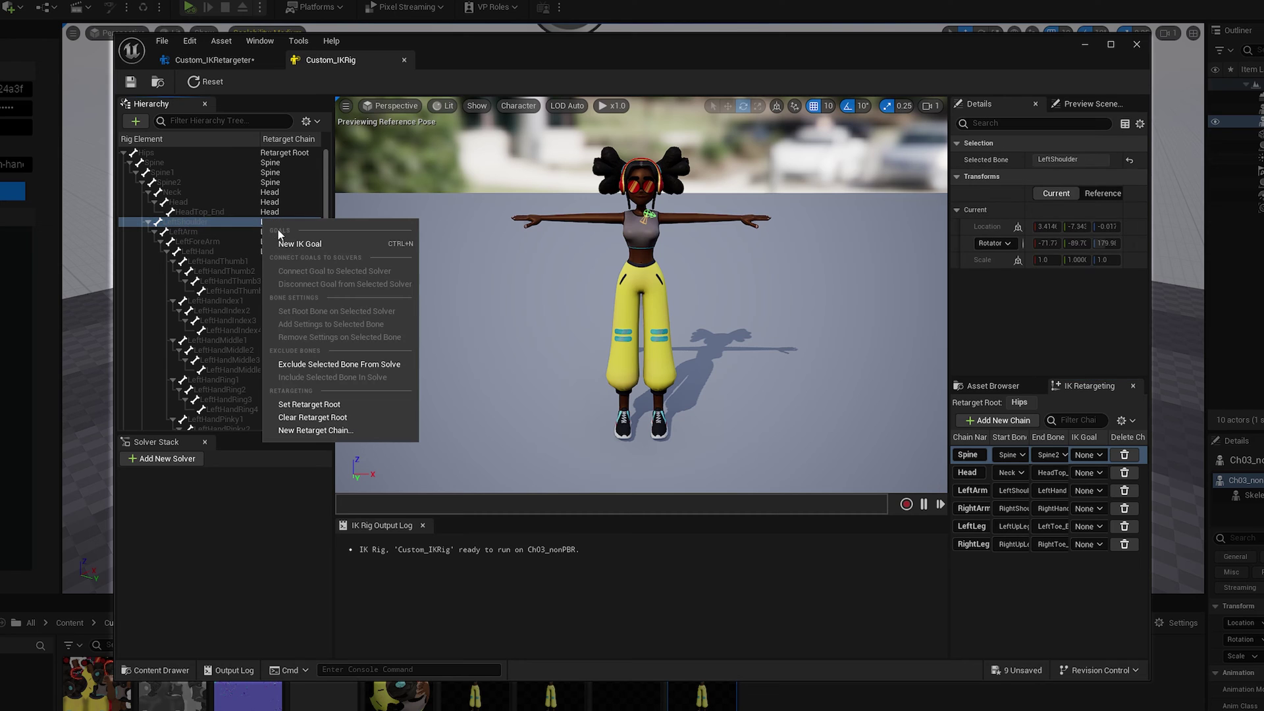
click(1011, 491)
click(1047, 599)
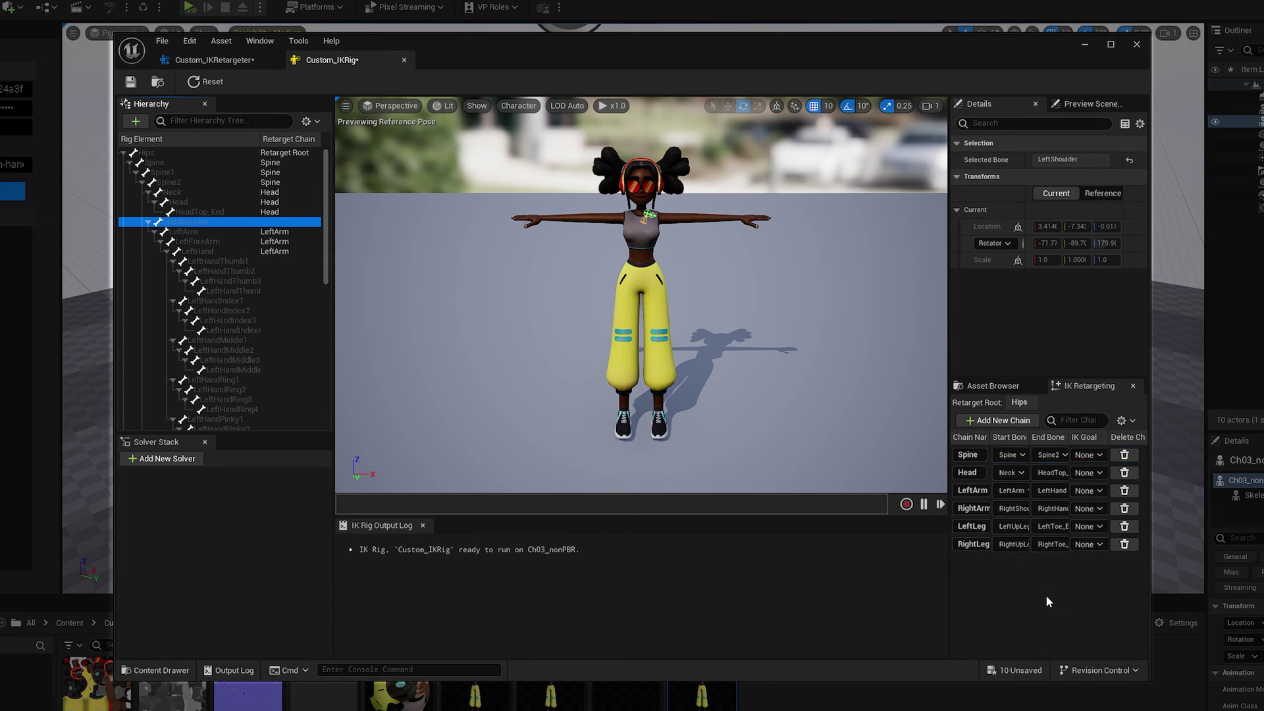
click(1019, 512)
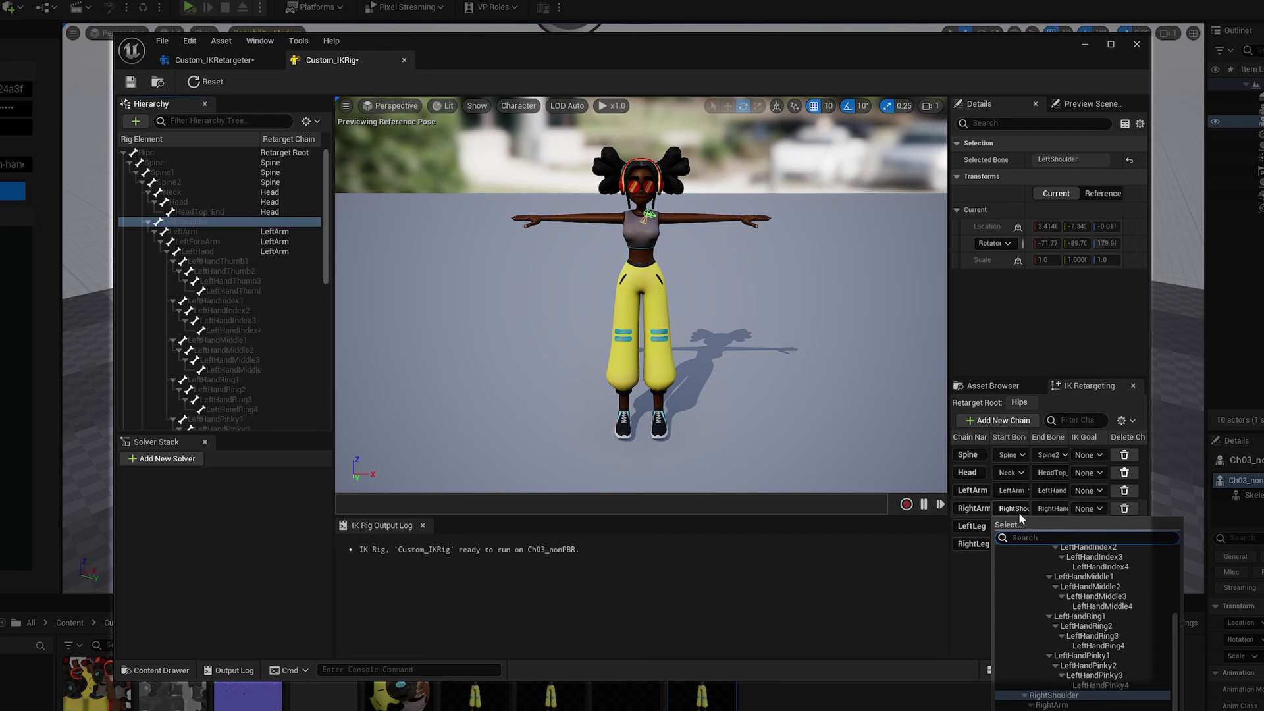
click(1052, 704)
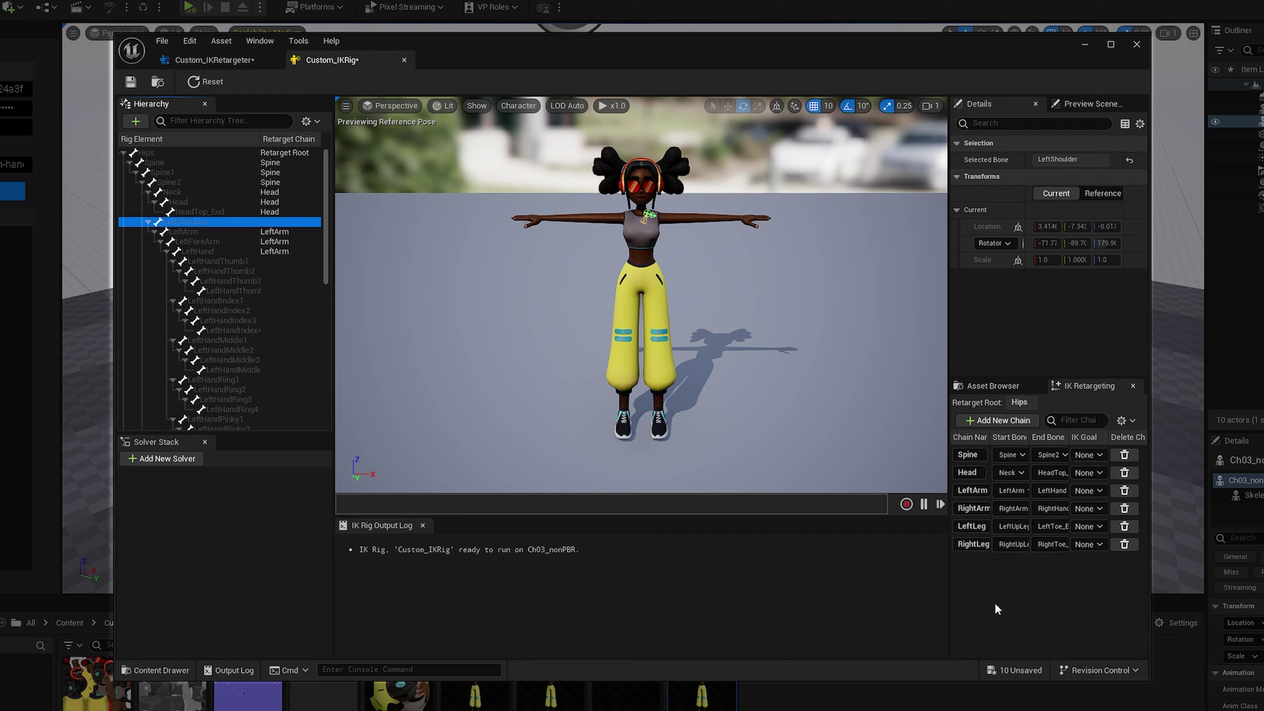
Save Custom_IKRig and preview radical_run_animation again in Custom_IKRetargeter
click(130, 82)
click(224, 60)
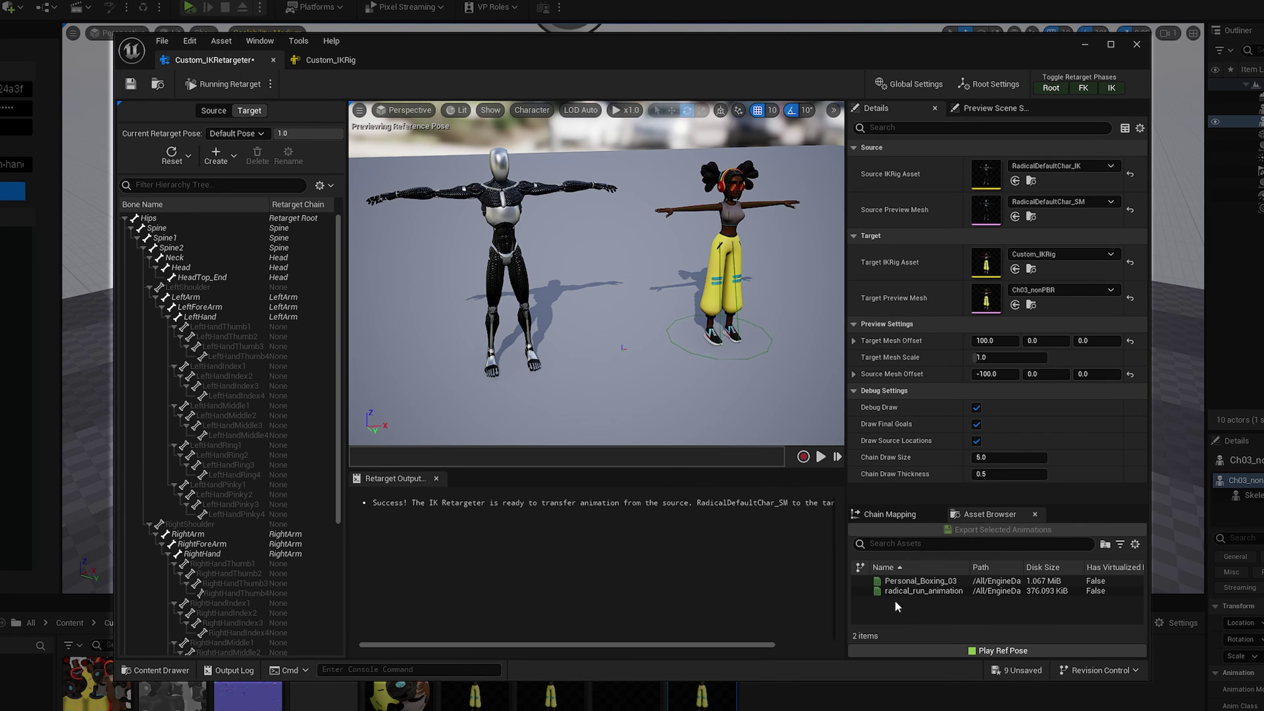
click(922, 590)
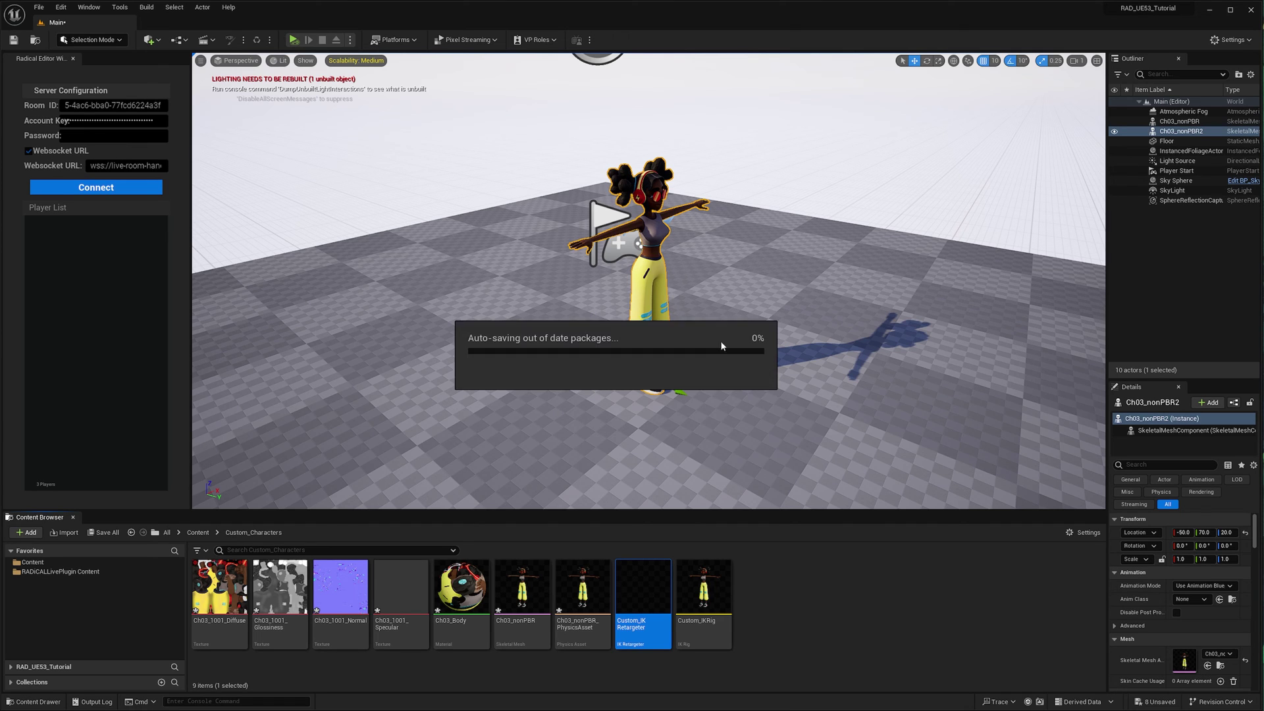
Create an Animation Blueprint from the Ch03_nonPBR skeletal mesh and name it Custom_Anim_BluePrint
right_click(519, 579)
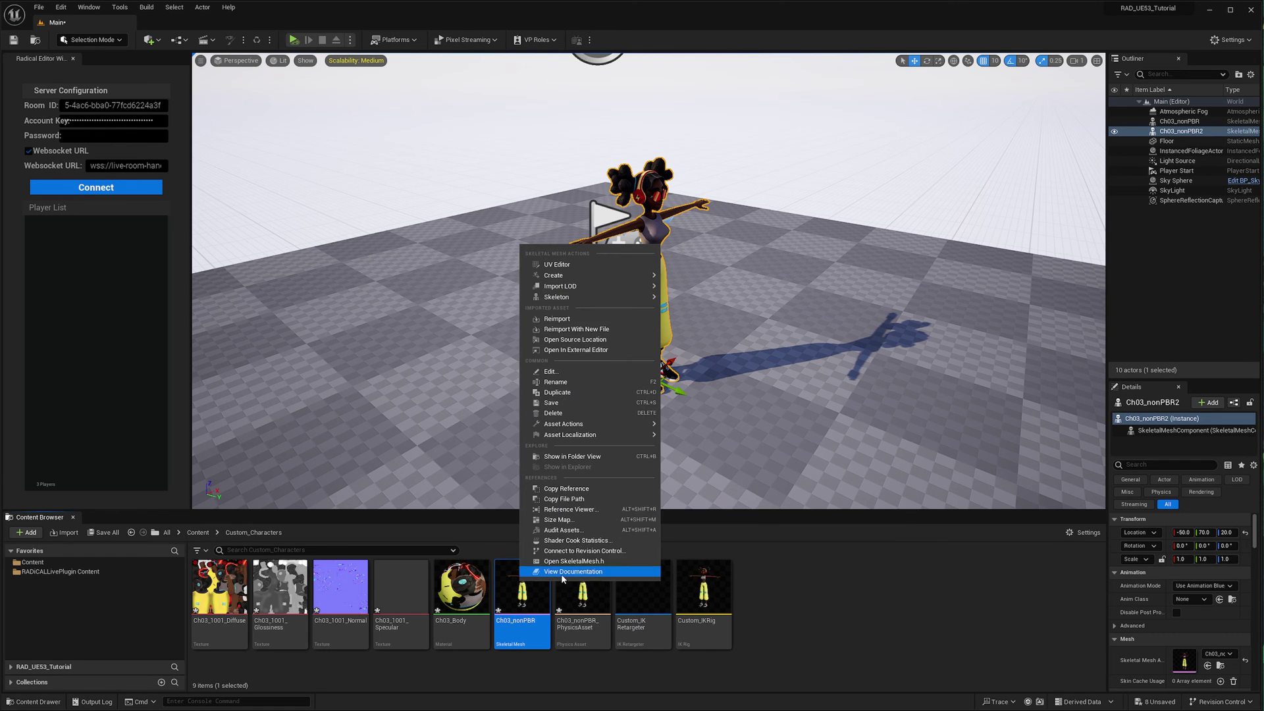
mouse_move(636, 278)
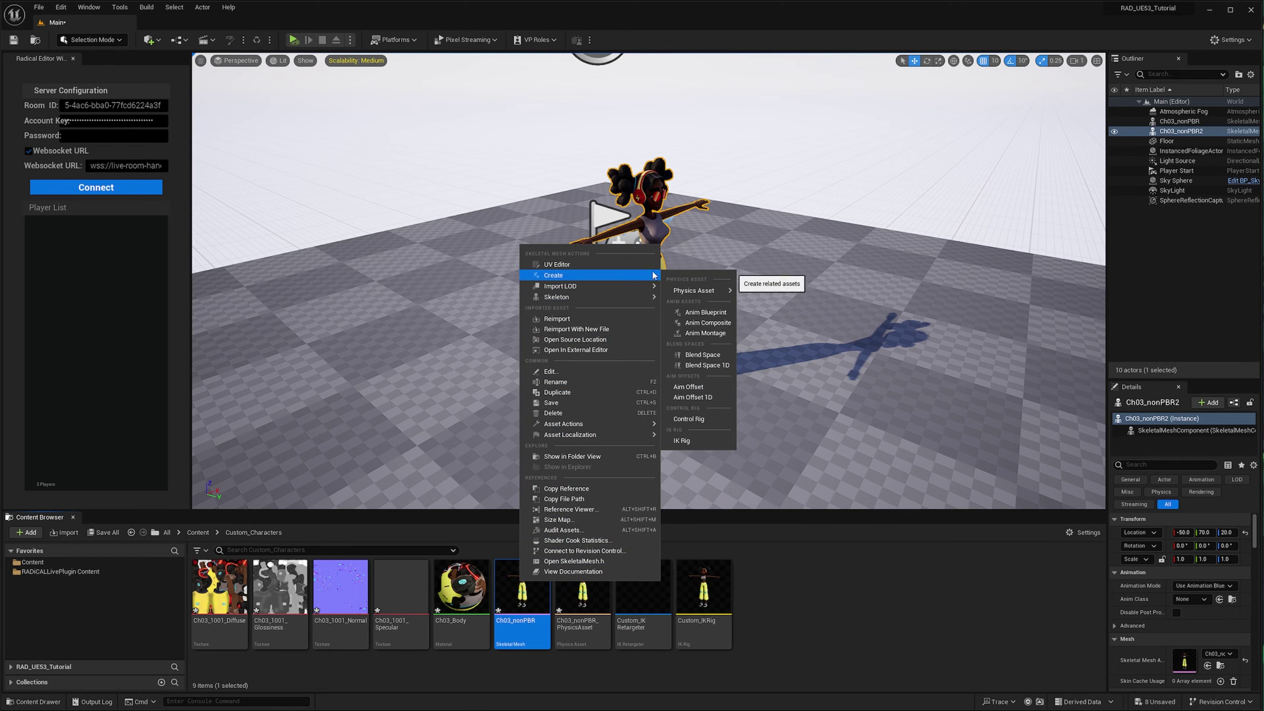
click(700, 313)
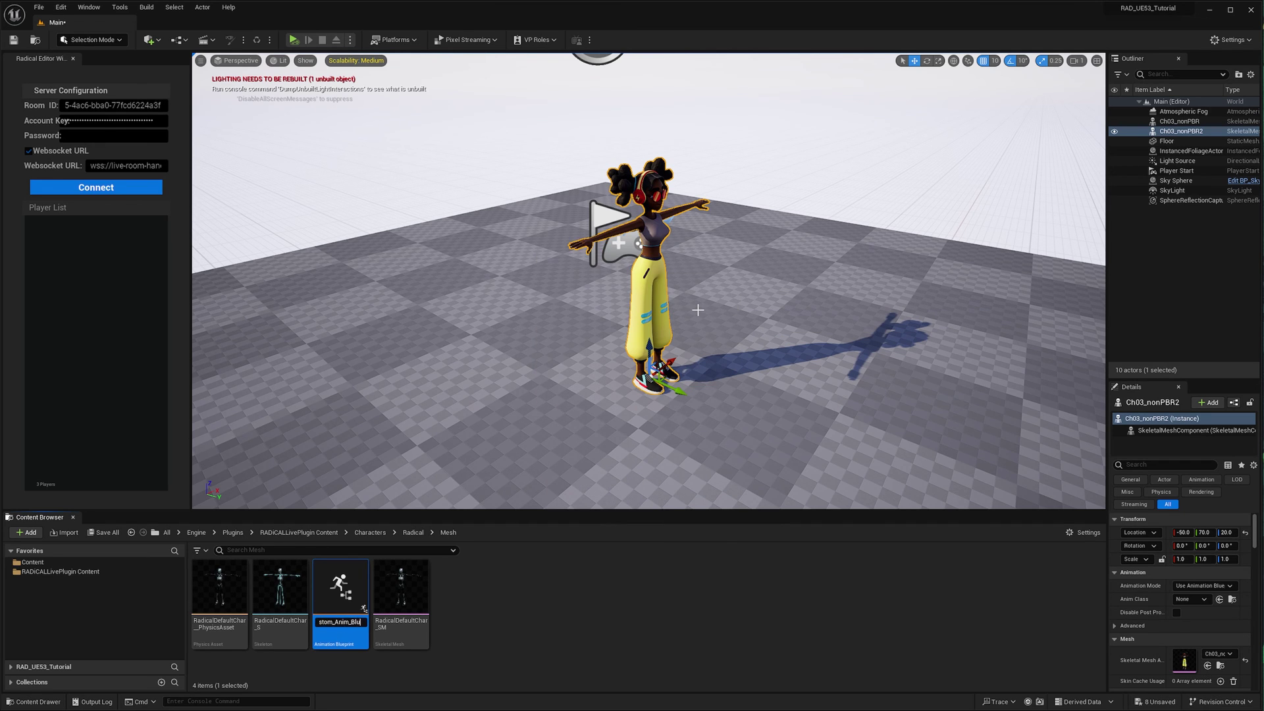
text(Custom_Anim_BluePrint)
key(Return)
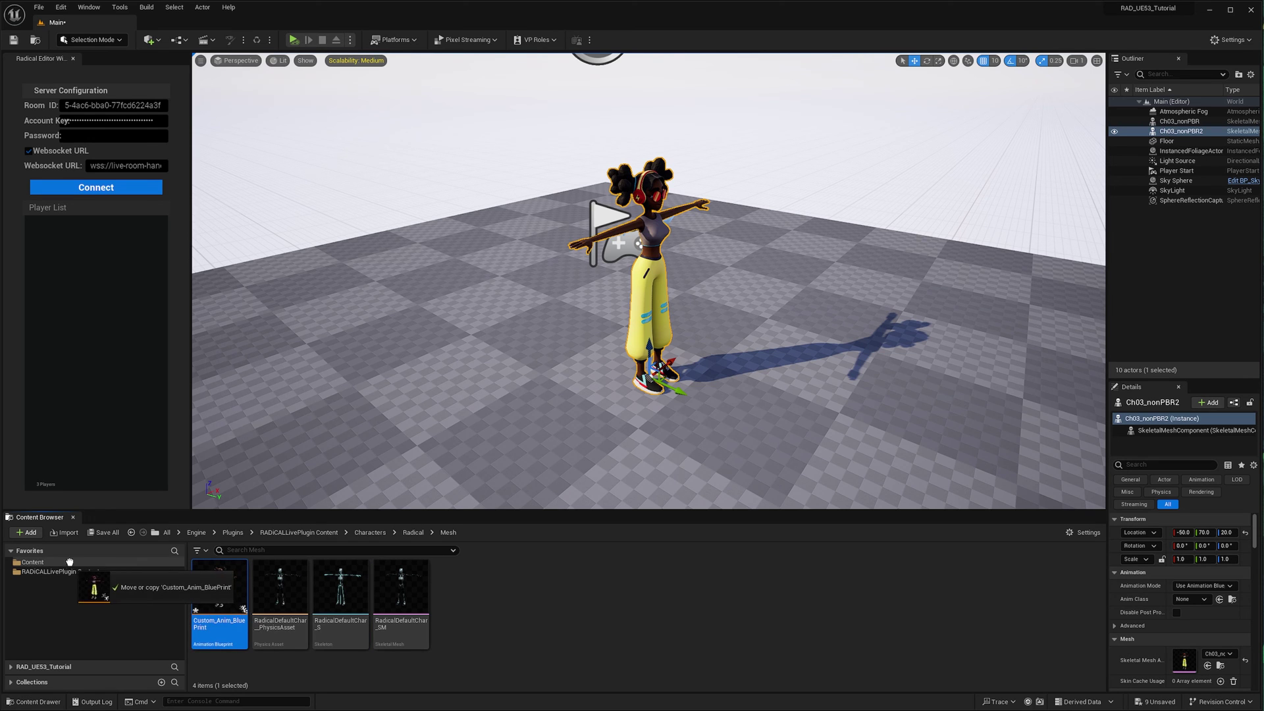
Move Custom_Anim_BluePrint out of the plugin's Mesh folder into Content's Custom_Characters folder and open that folder
click(41, 563)
drag(340, 596, 215, 603)
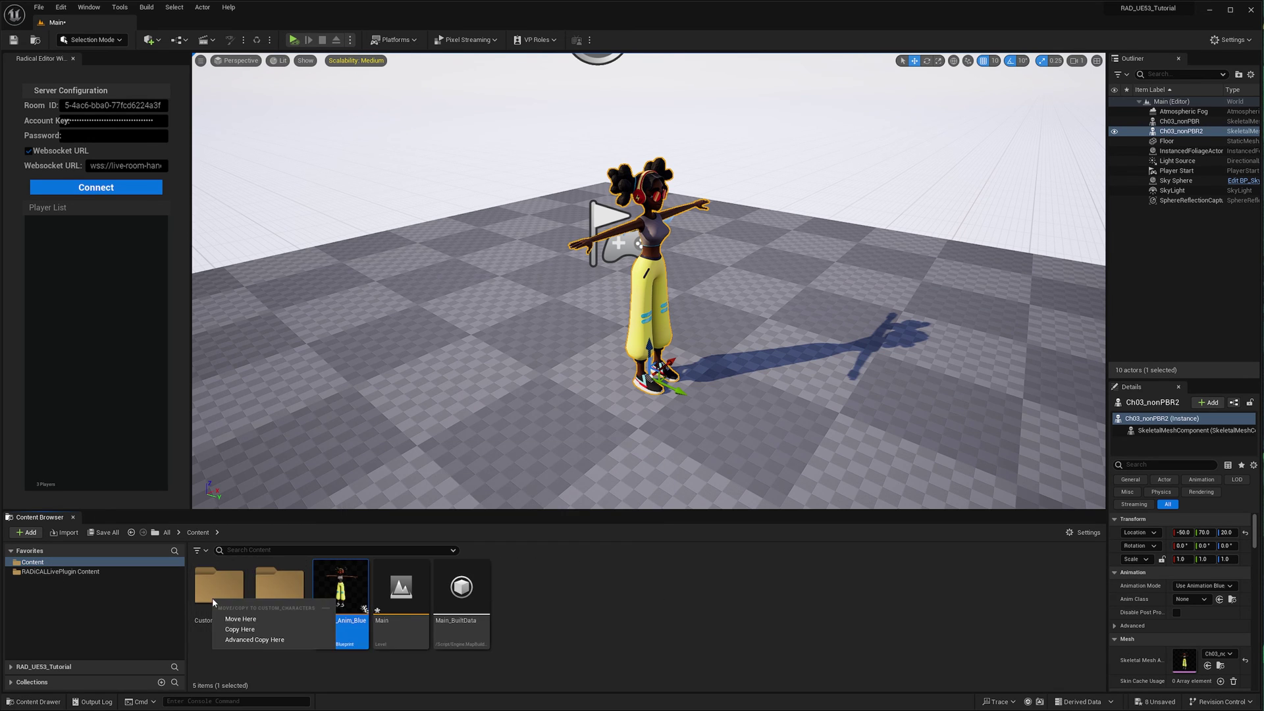
click(225, 615)
double_click(225, 614)
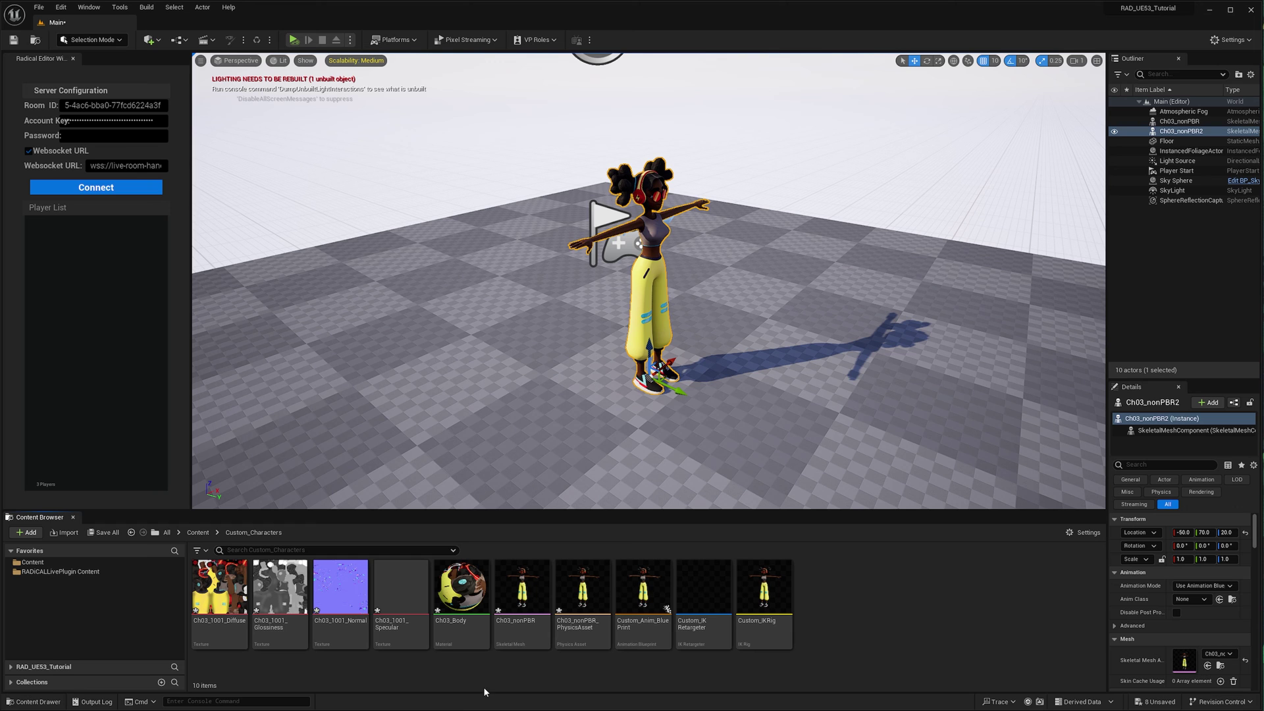
Open Custom_Anim_BluePrint and add a Retarget Pose From Mesh node connected to the Output Pose's Result in the AnimGraph
click(652, 589)
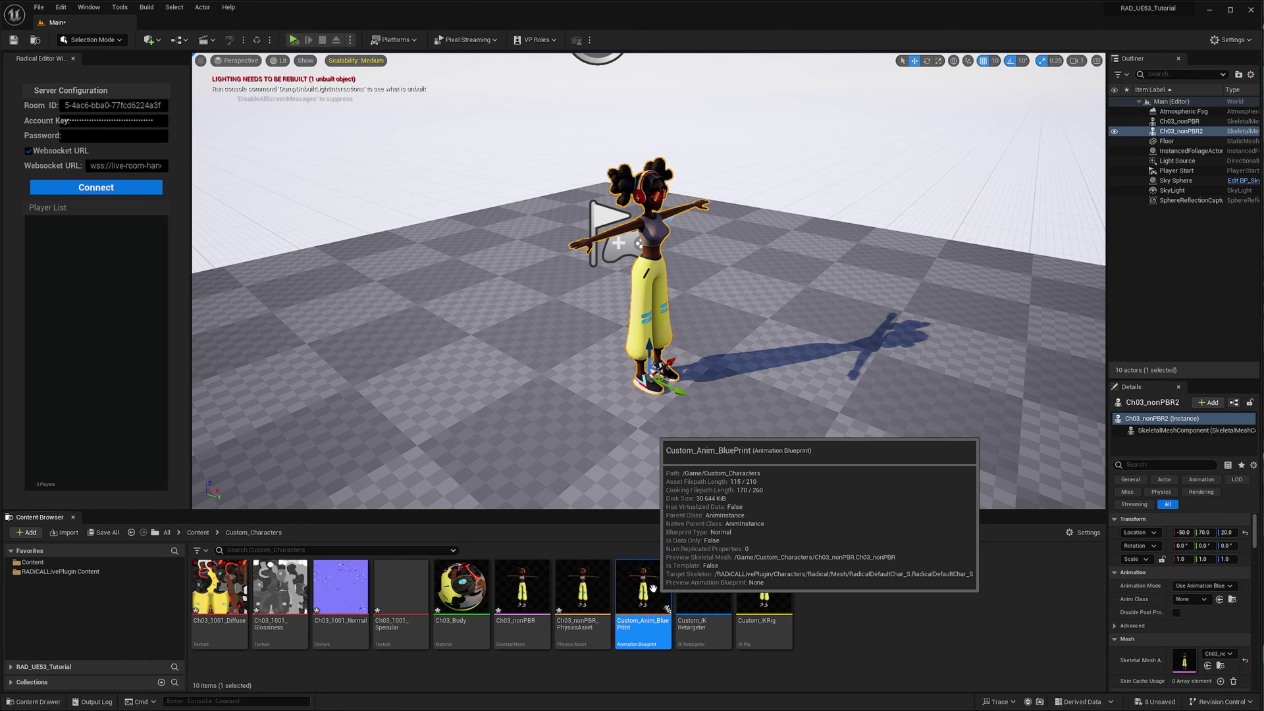
double_click(655, 592)
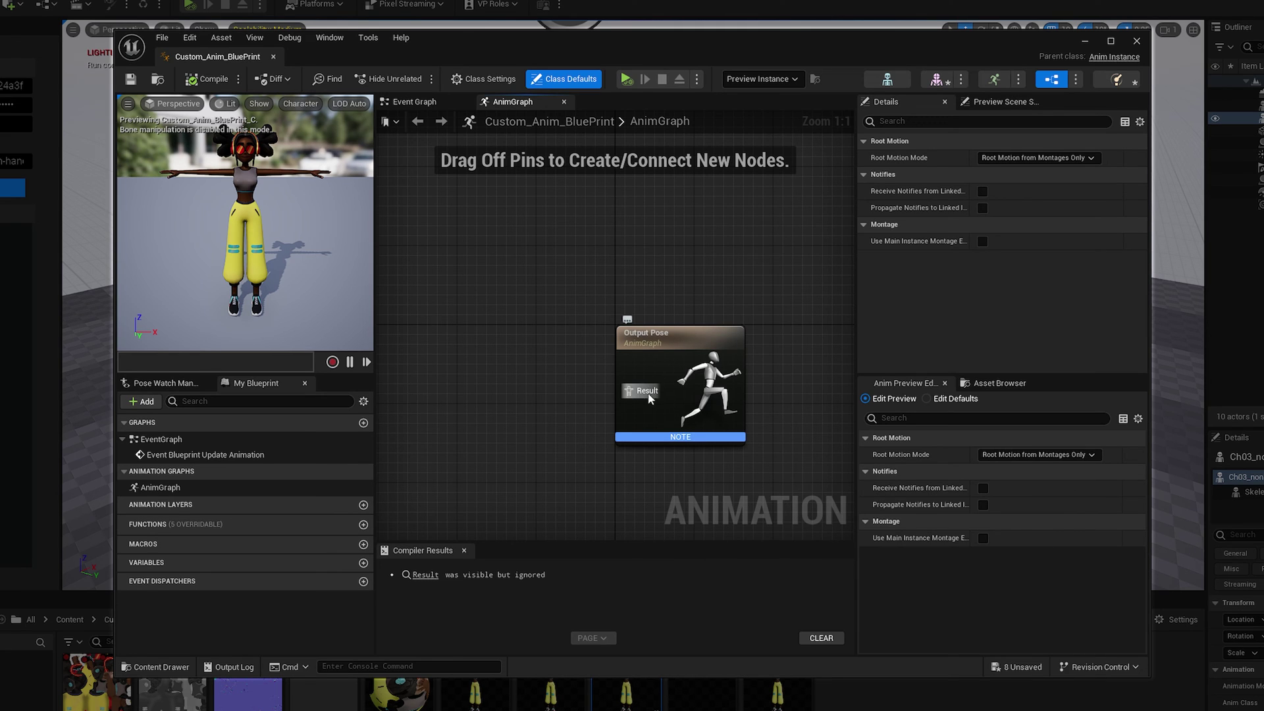
drag(628, 390, 467, 301)
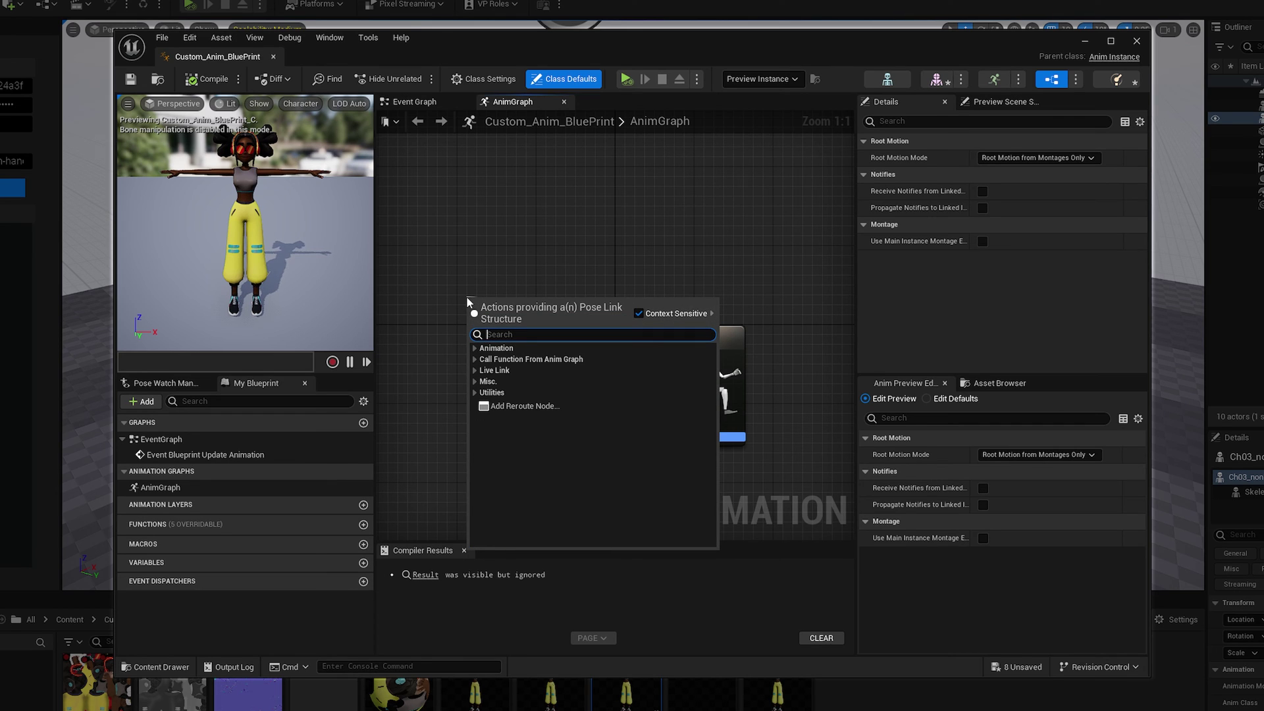
text(Retarget Pose from Mesh)
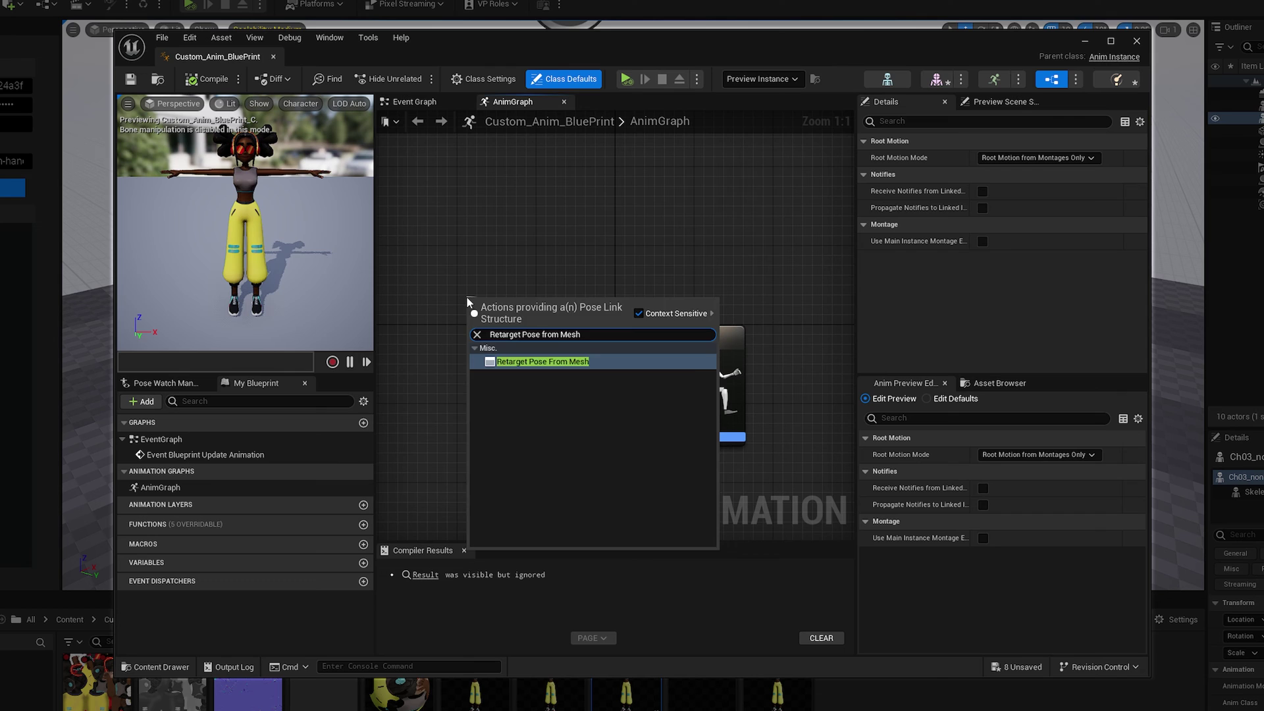
key(Return)
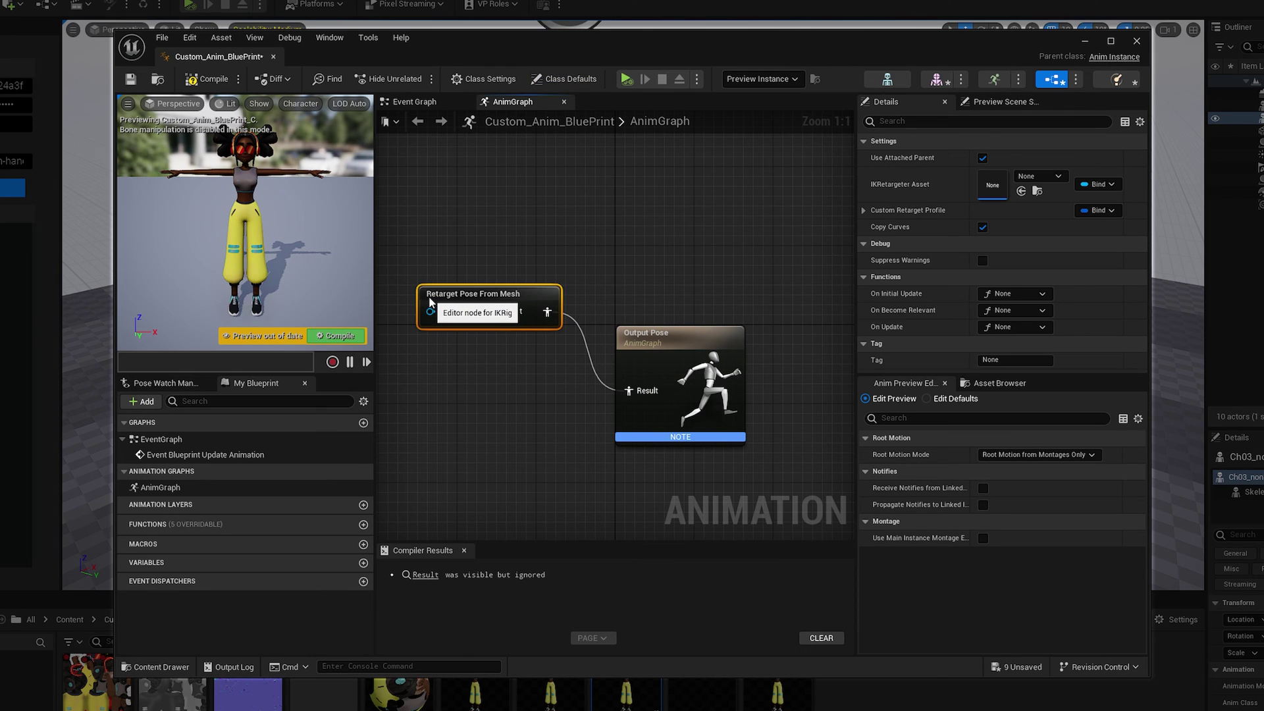
Assign Custom_IKRetargeter as the Retarget Pose From Mesh node's IKRetargeter asset, then compile and save the blueprint
click(1055, 178)
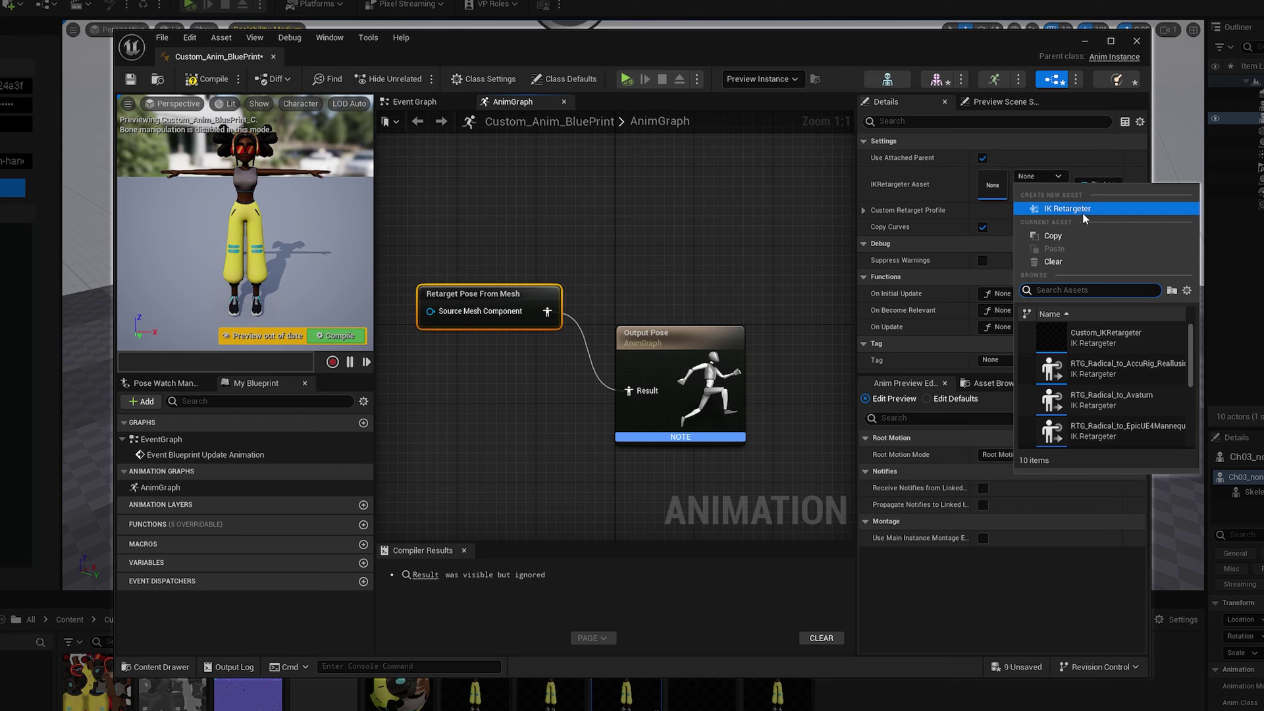
click(1130, 341)
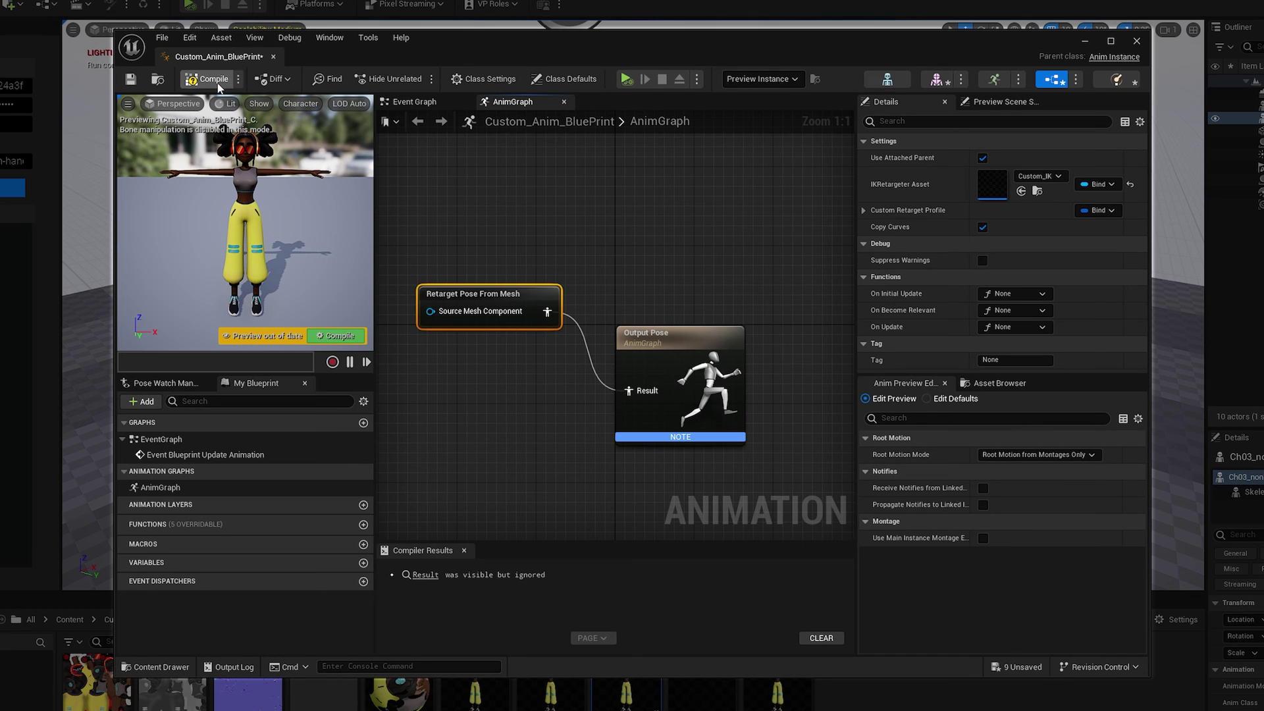
click(198, 78)
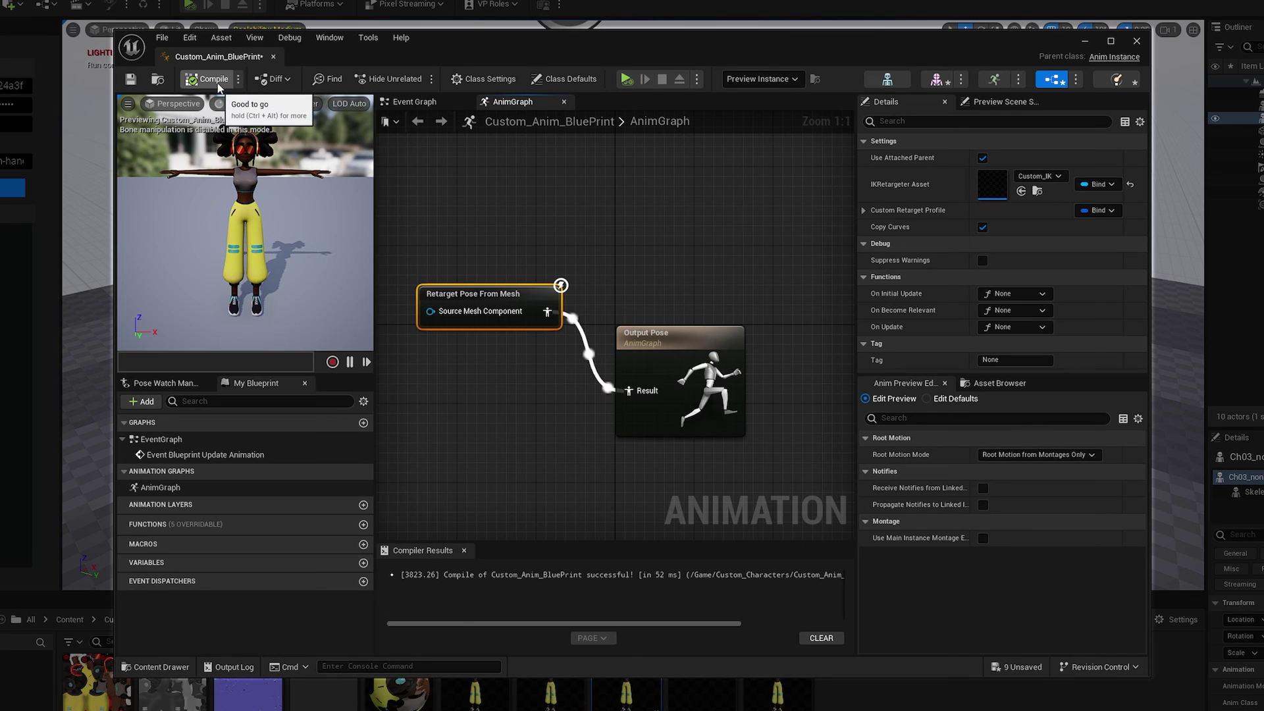
click(124, 80)
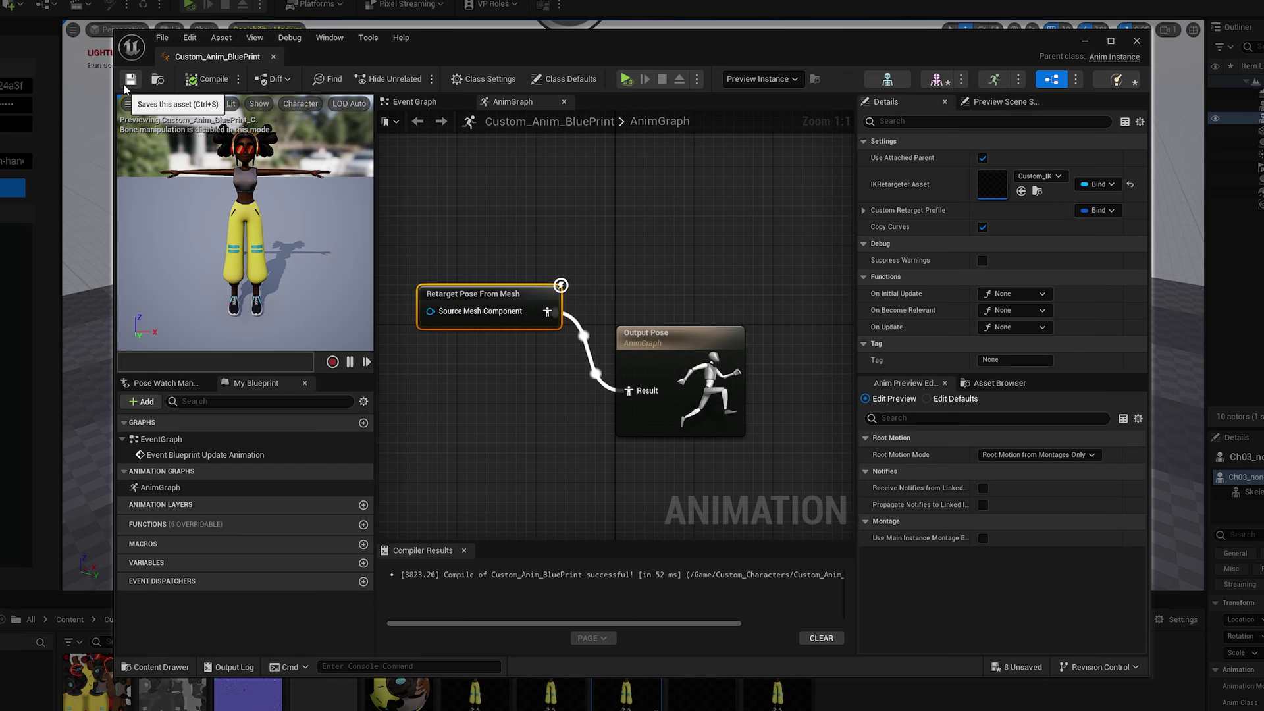
Close the animation blueprint and duplicate BP_RadicalActor from the RADiCALLivePlugin Content folder, naming the copy Custom_CharacterActor
click(273, 58)
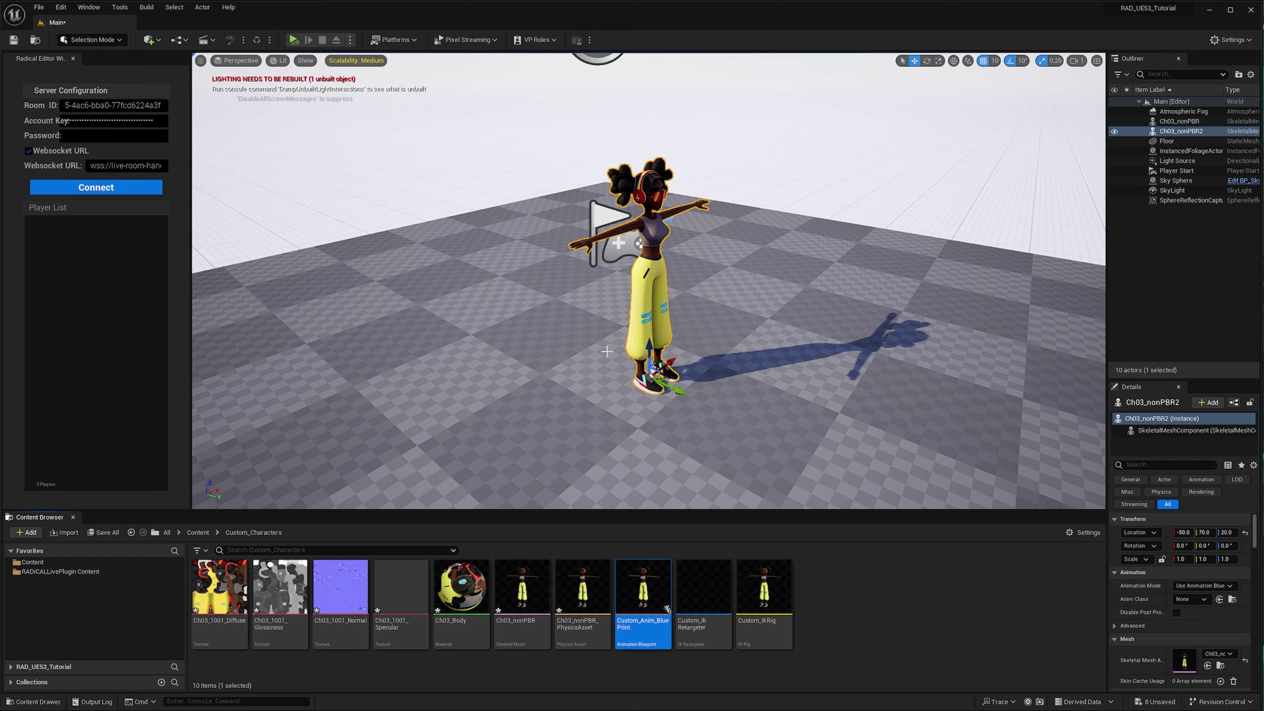
click(88, 571)
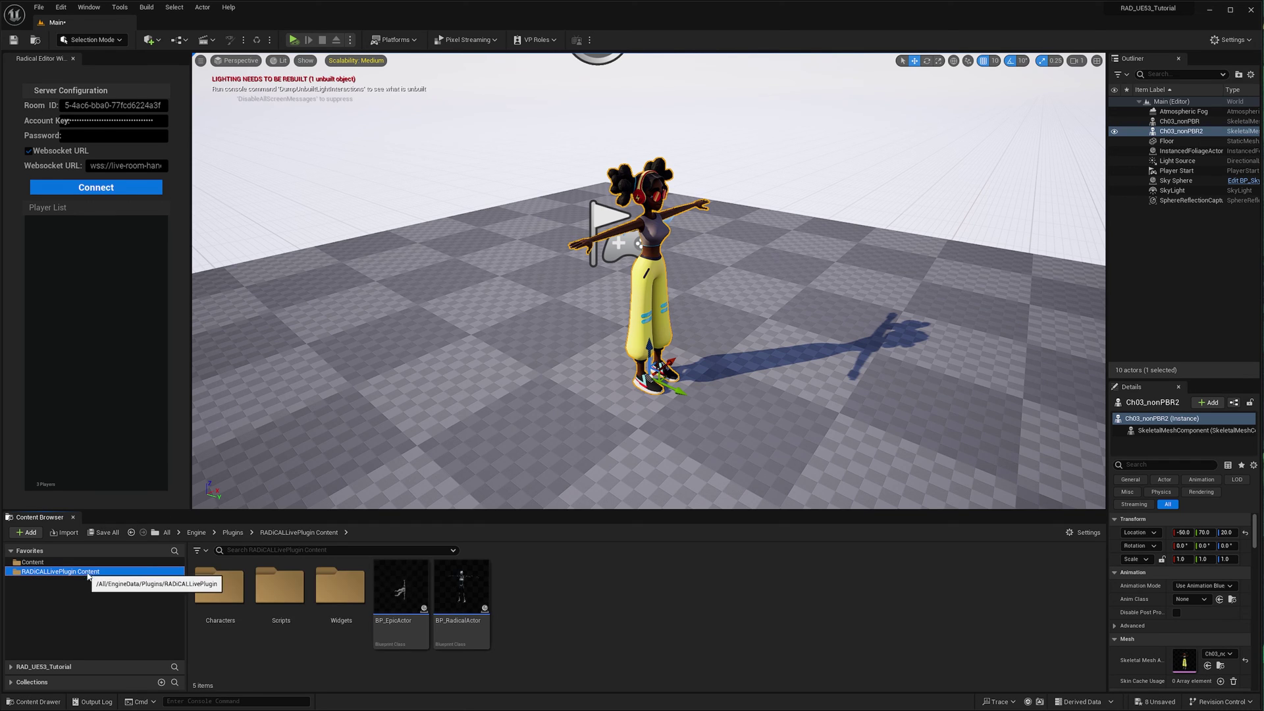
click(457, 599)
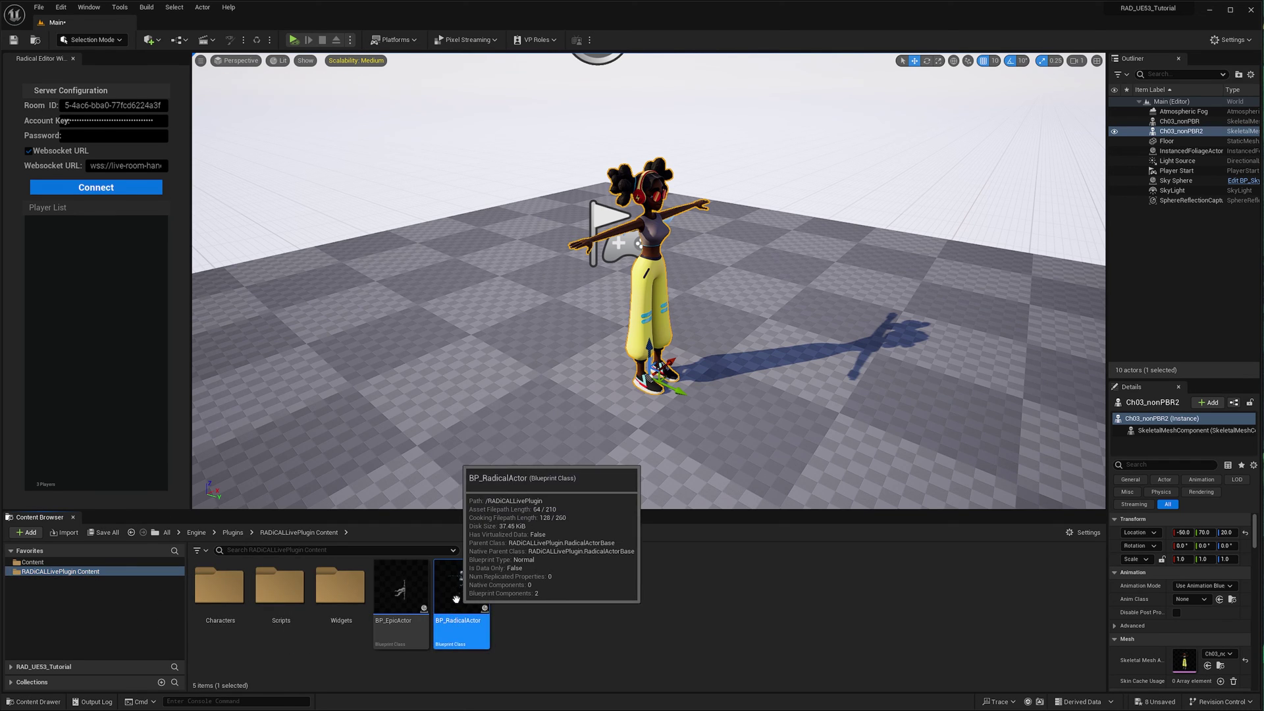
right_click(456, 599)
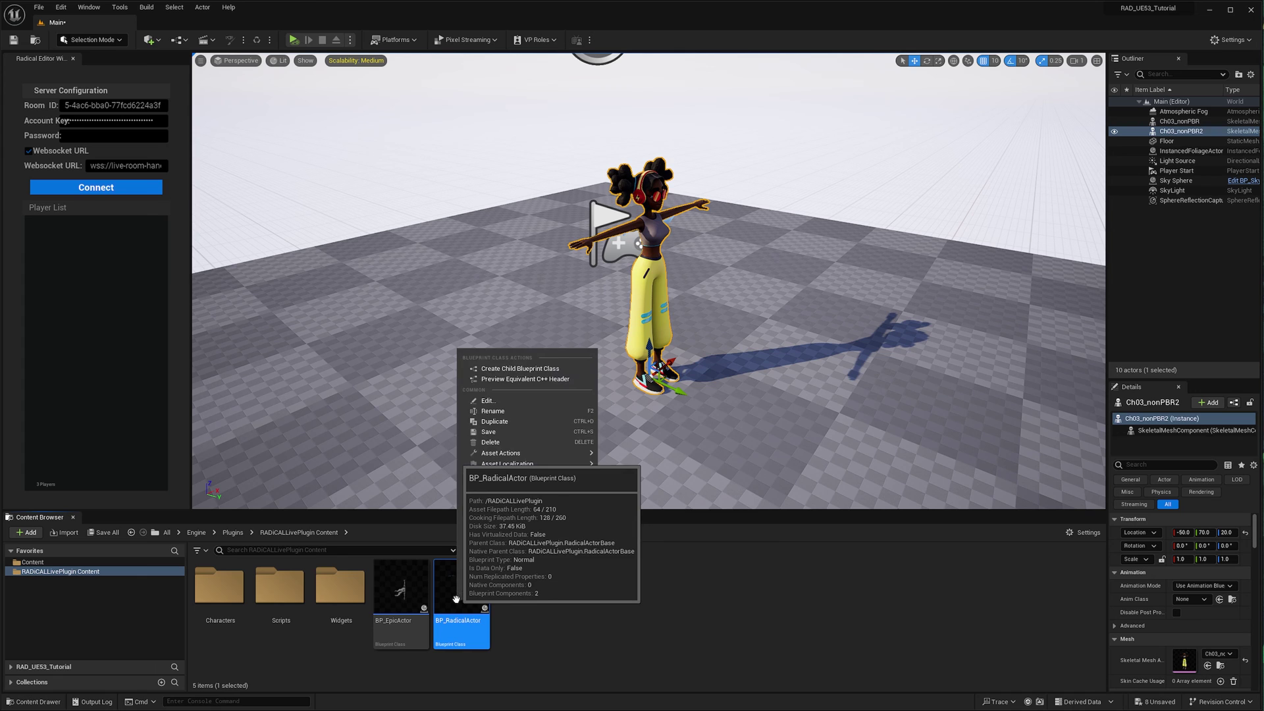
click(556, 424)
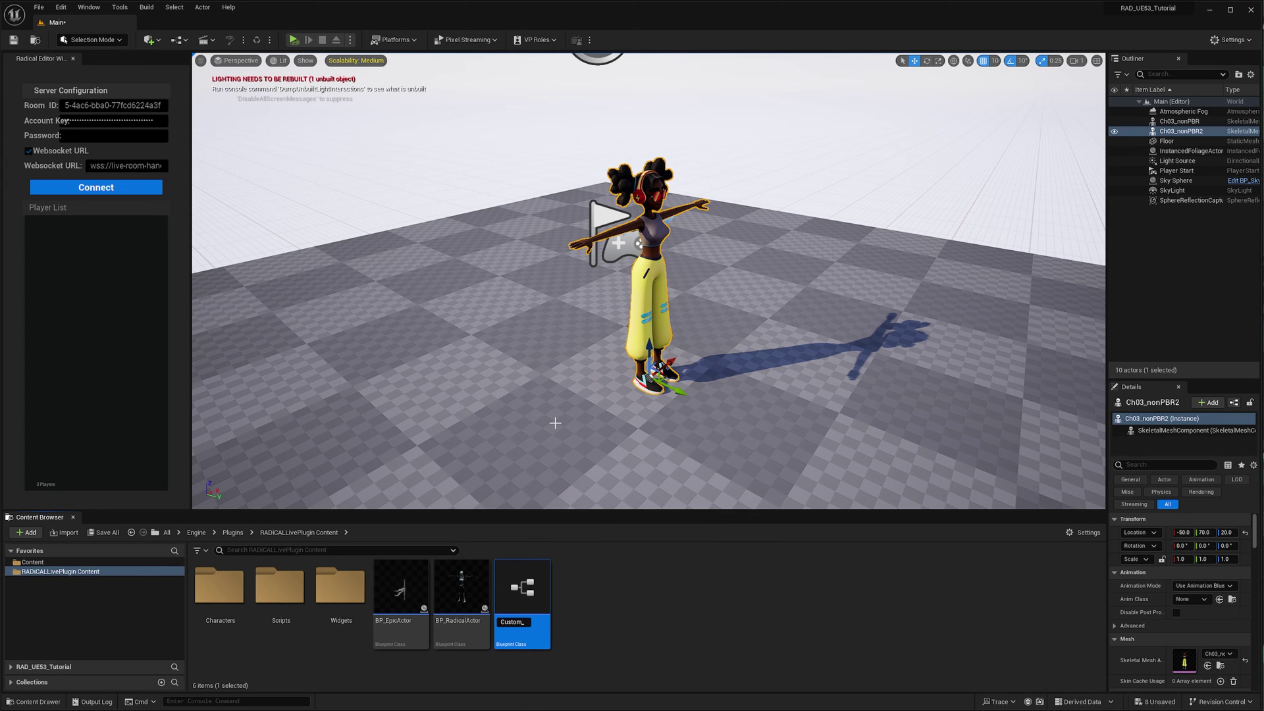
key(Return)
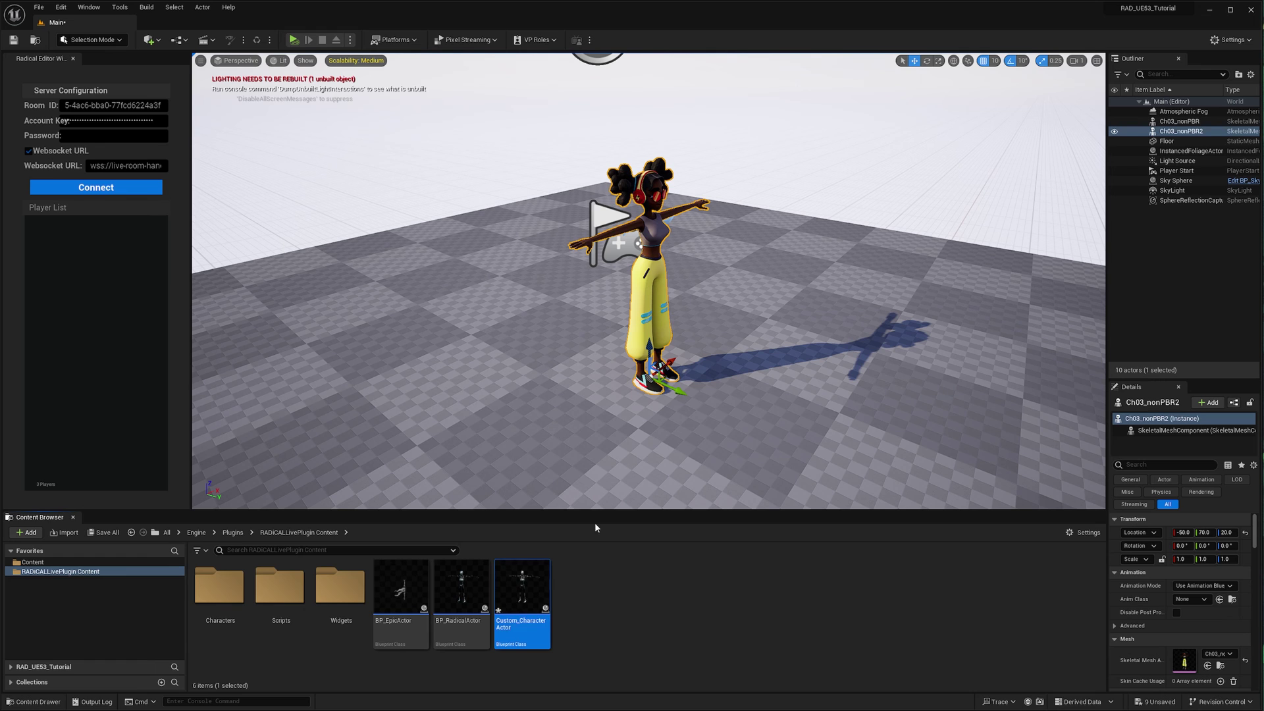
Move Custom_CharacterActor from the plugin folder into Content's Custom_Characters folder and show that folder
drag(522, 586, 33, 562)
click(58, 579)
click(32, 562)
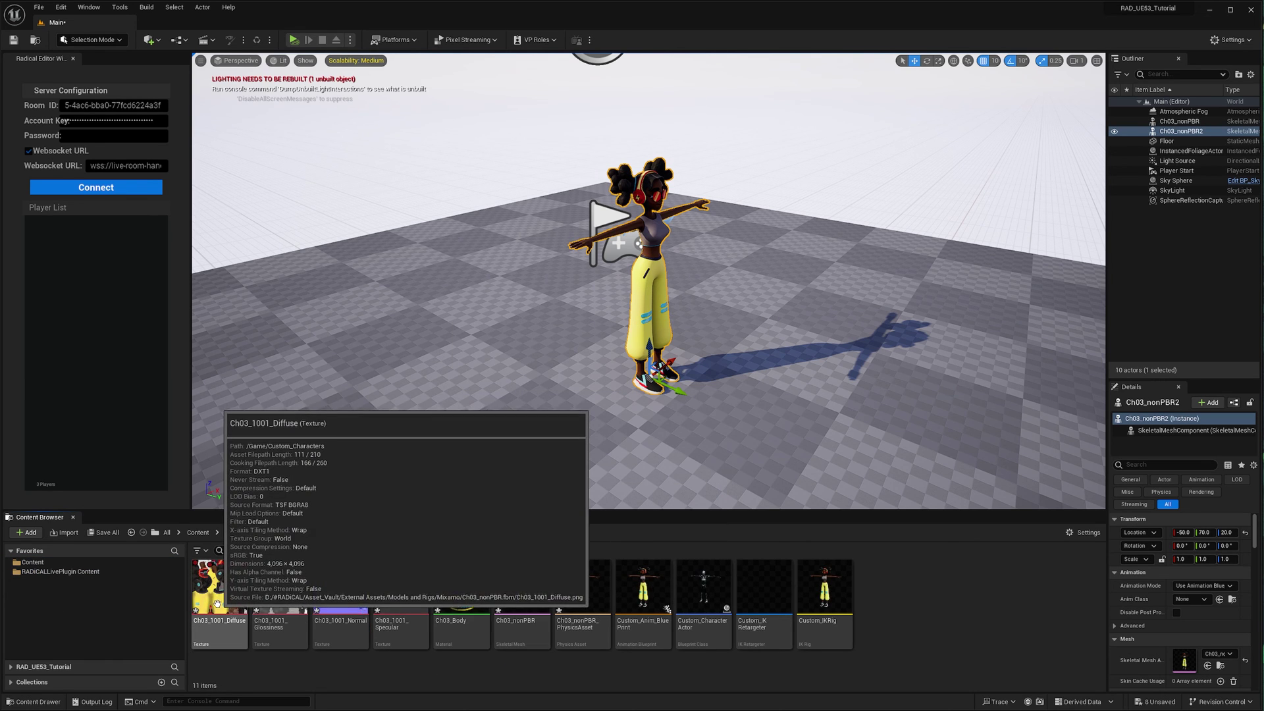
Open the Custom_CharacterActor blueprint and add a Skeletal Mesh component named Custom_CharacterActor as a child of the existing SkeletalMesh
double_click(724, 649)
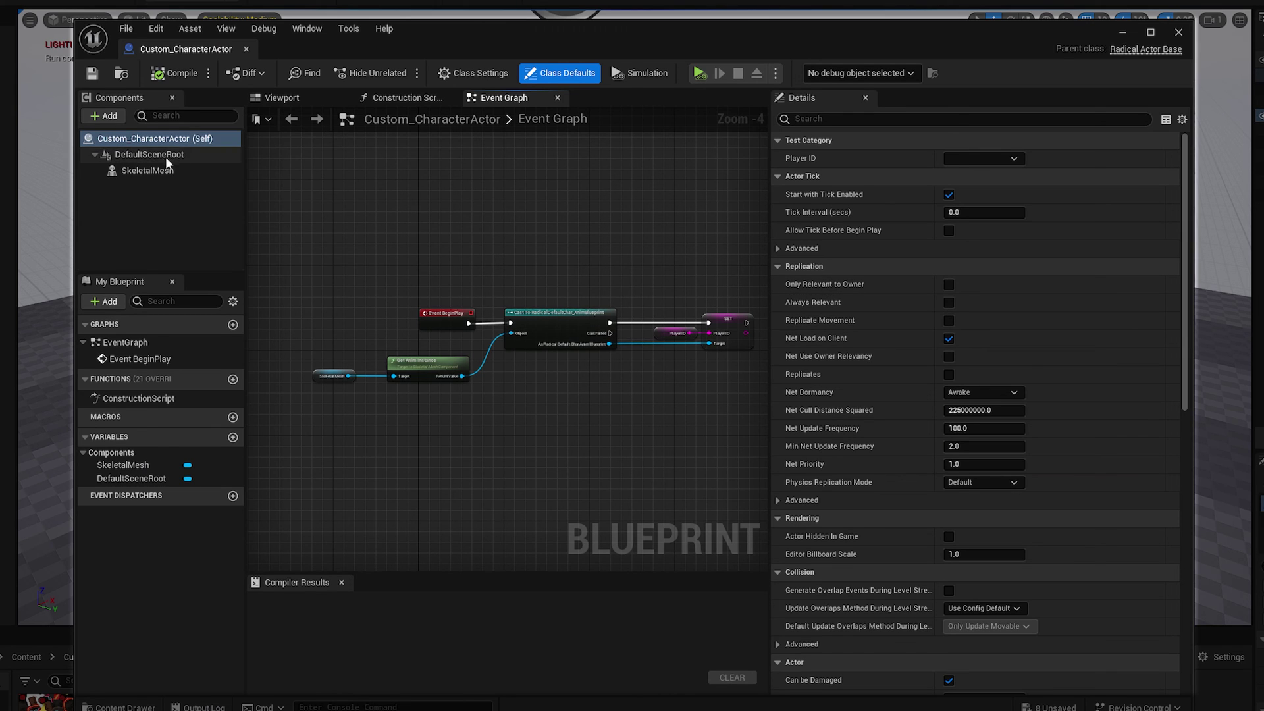
click(150, 170)
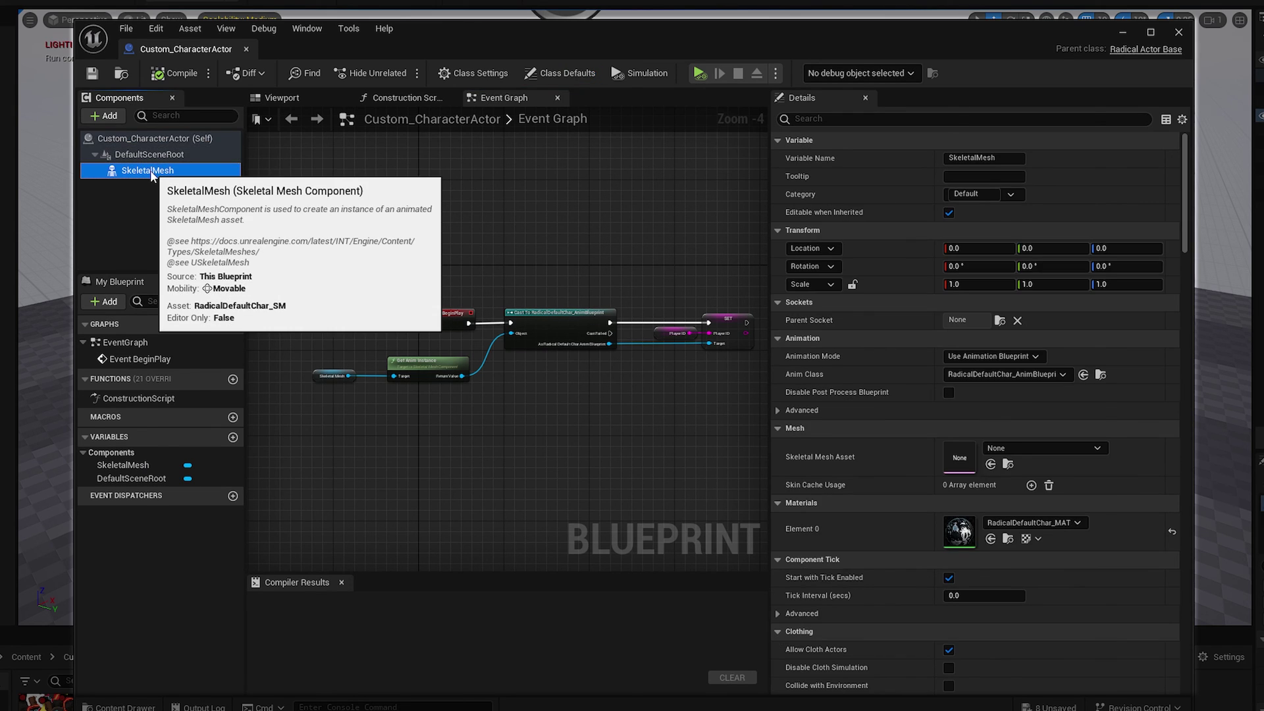
click(112, 119)
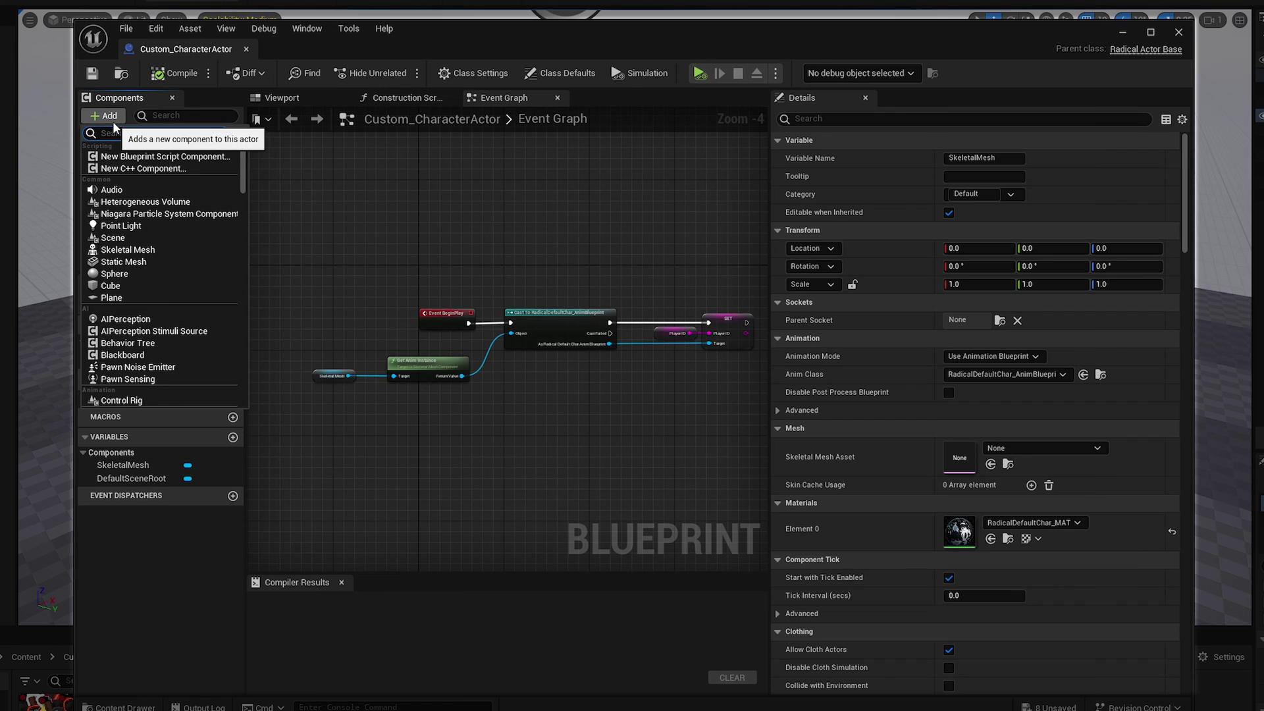
click(146, 250)
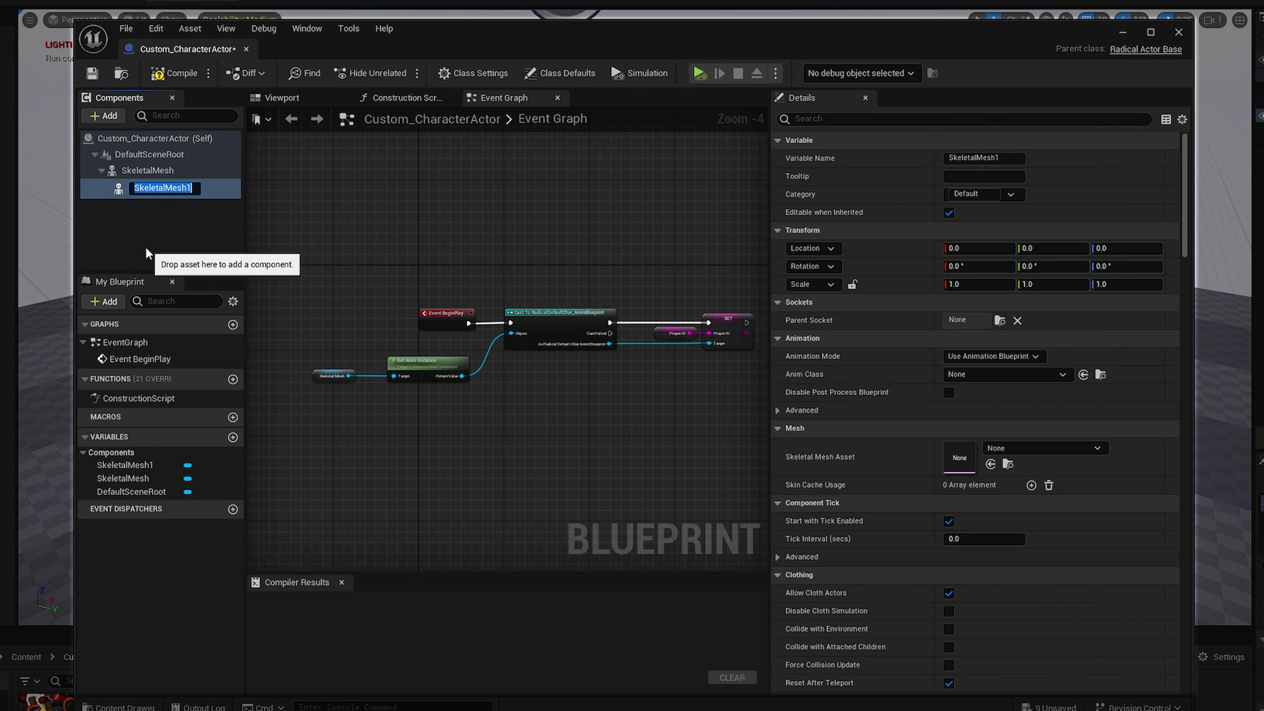
text(Custom_CharacterActor)
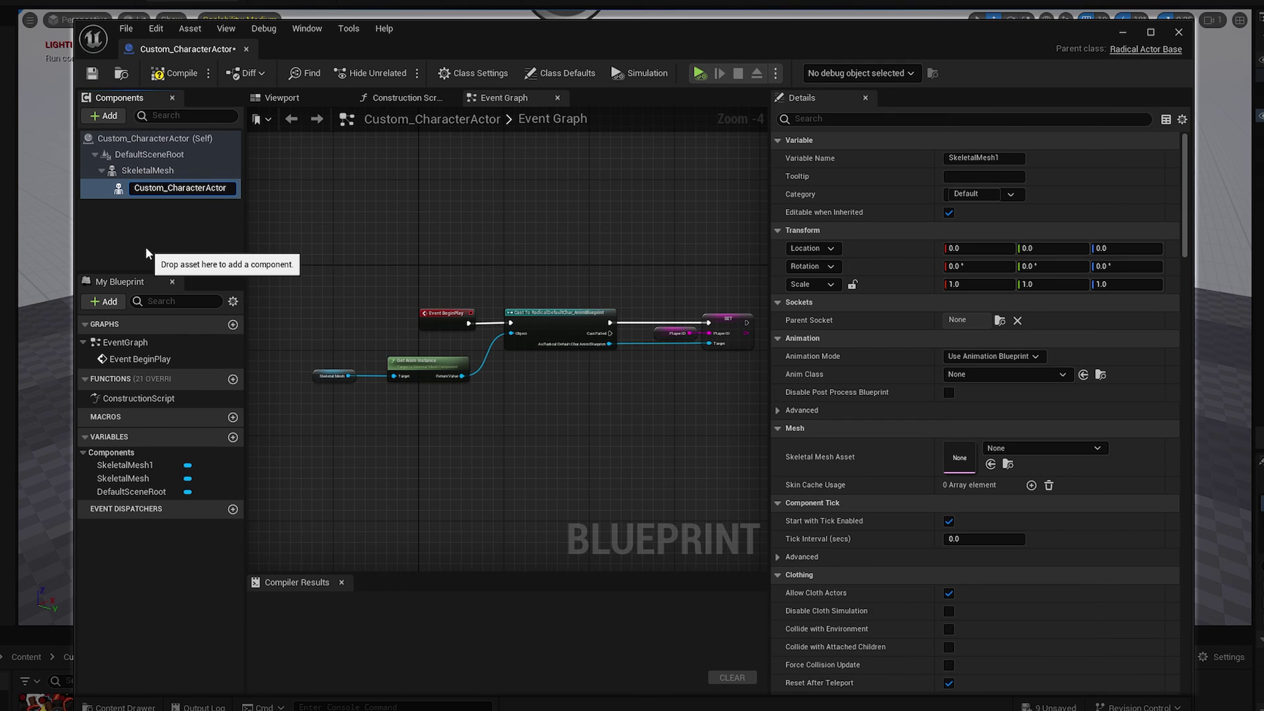
key(Return)
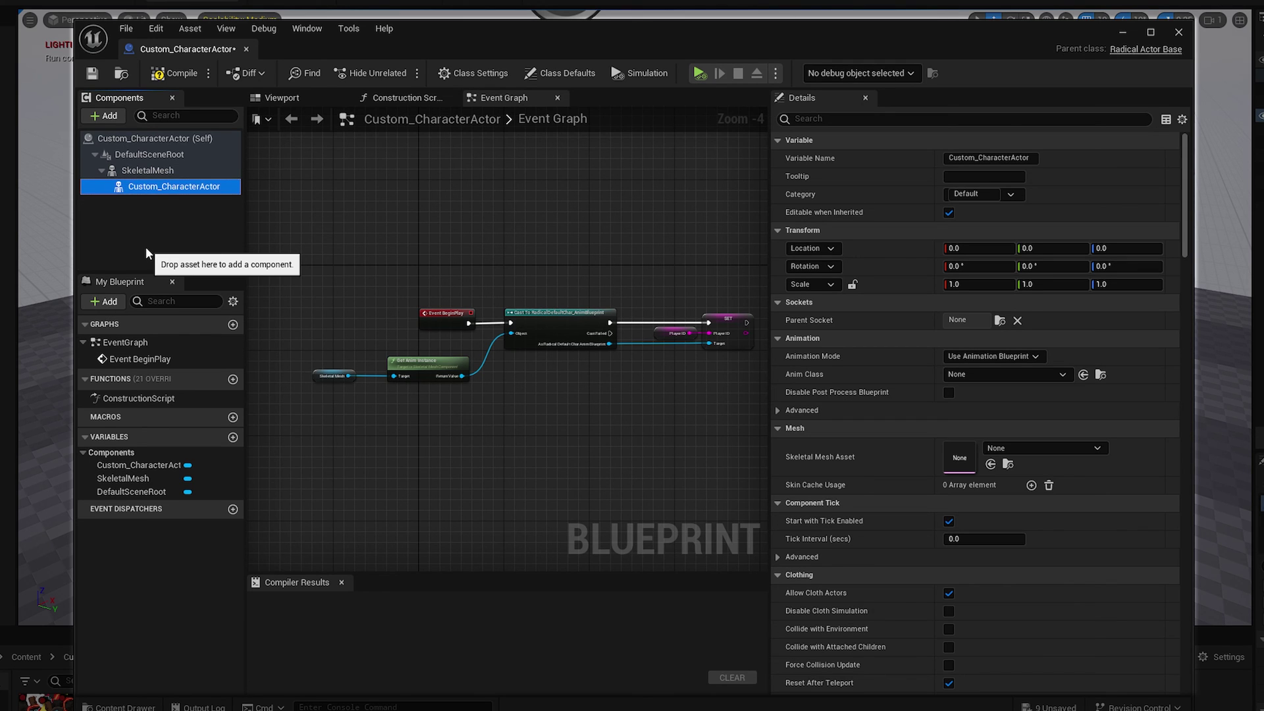
Set the new component's Anim Class to Custom_Anim_BluePrint and its Skeletal Mesh Asset to Ch03_nonPBR
click(1001, 374)
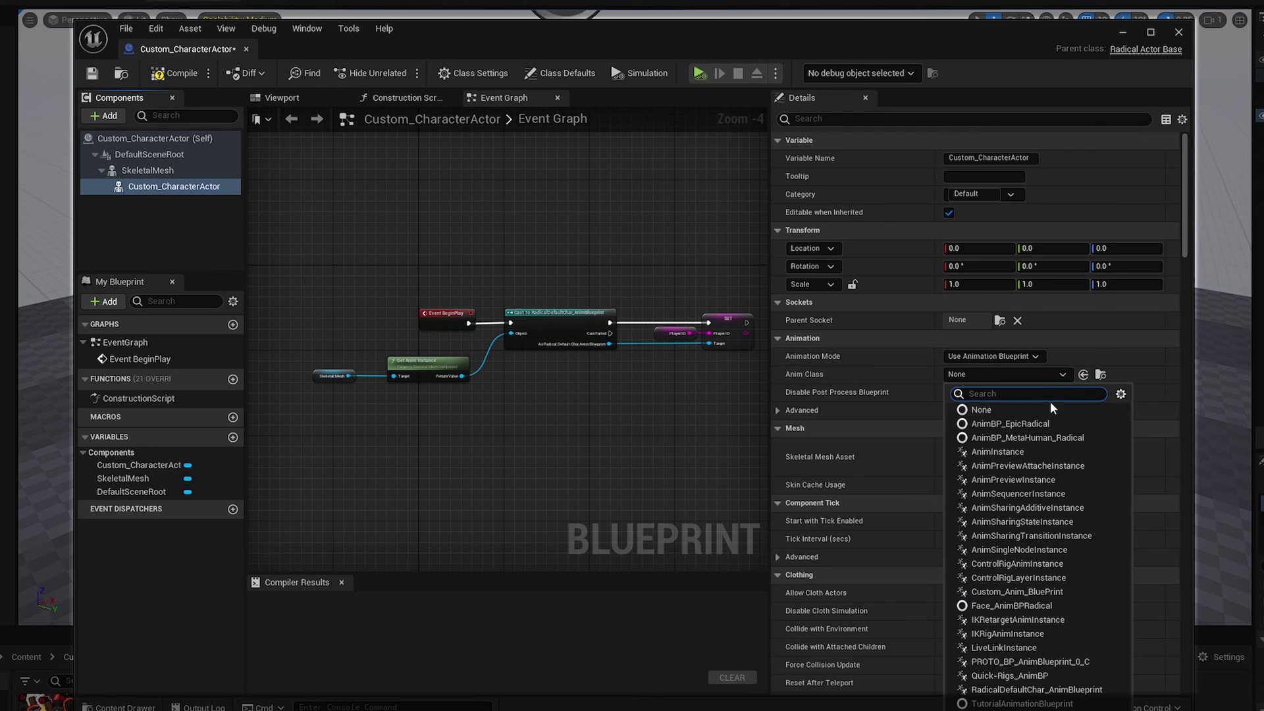
click(1042, 592)
click(1097, 449)
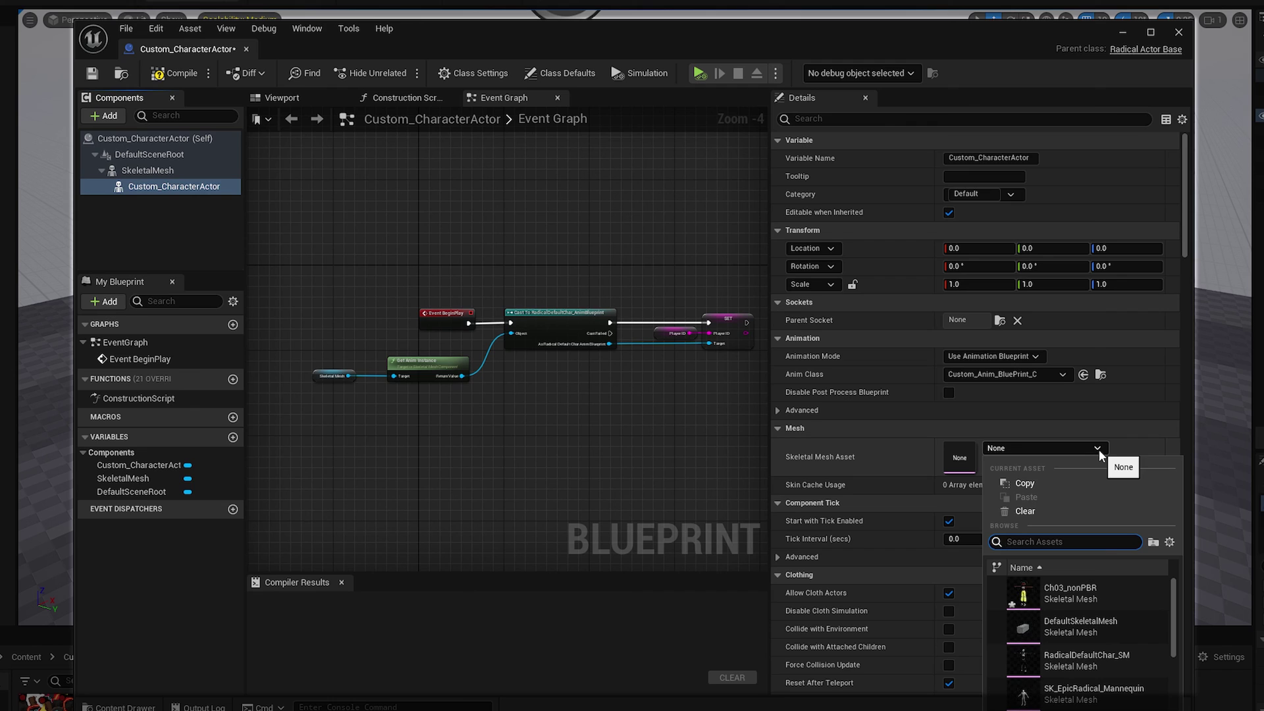
click(1085, 589)
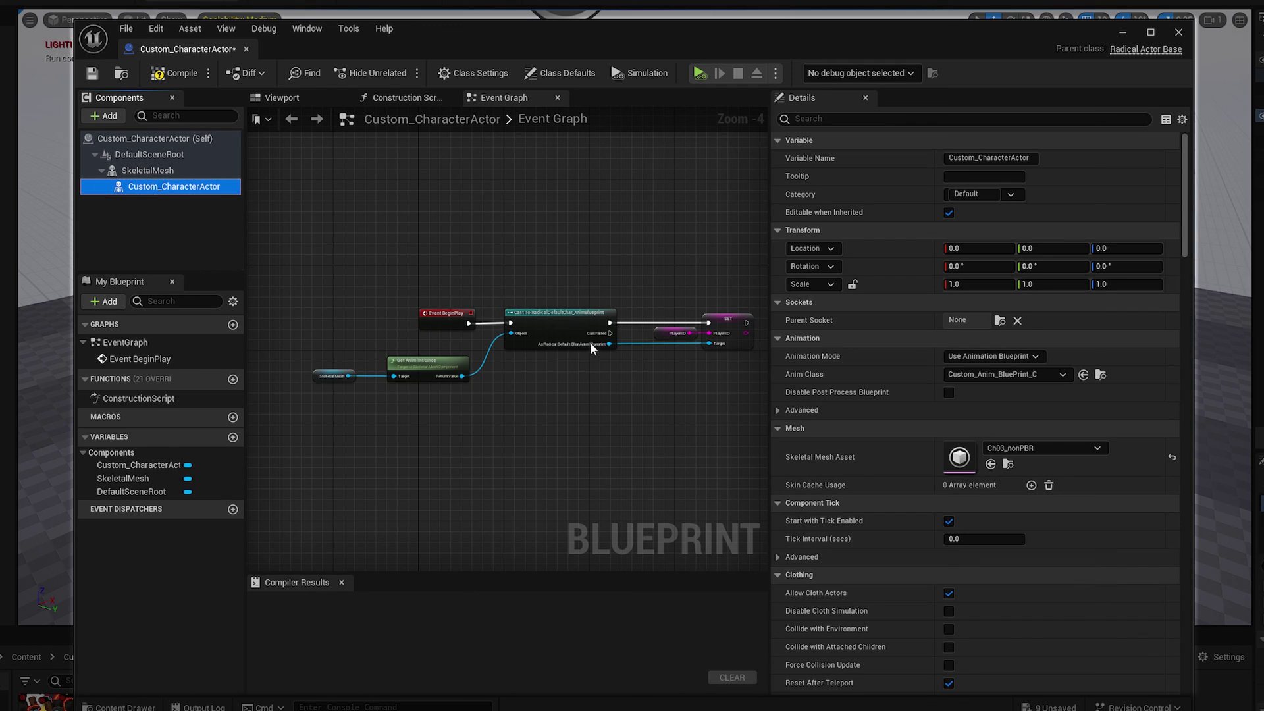
Check both meshes in the blueprint's viewport and turn off Visible for the parent SkeletalMesh component
click(282, 97)
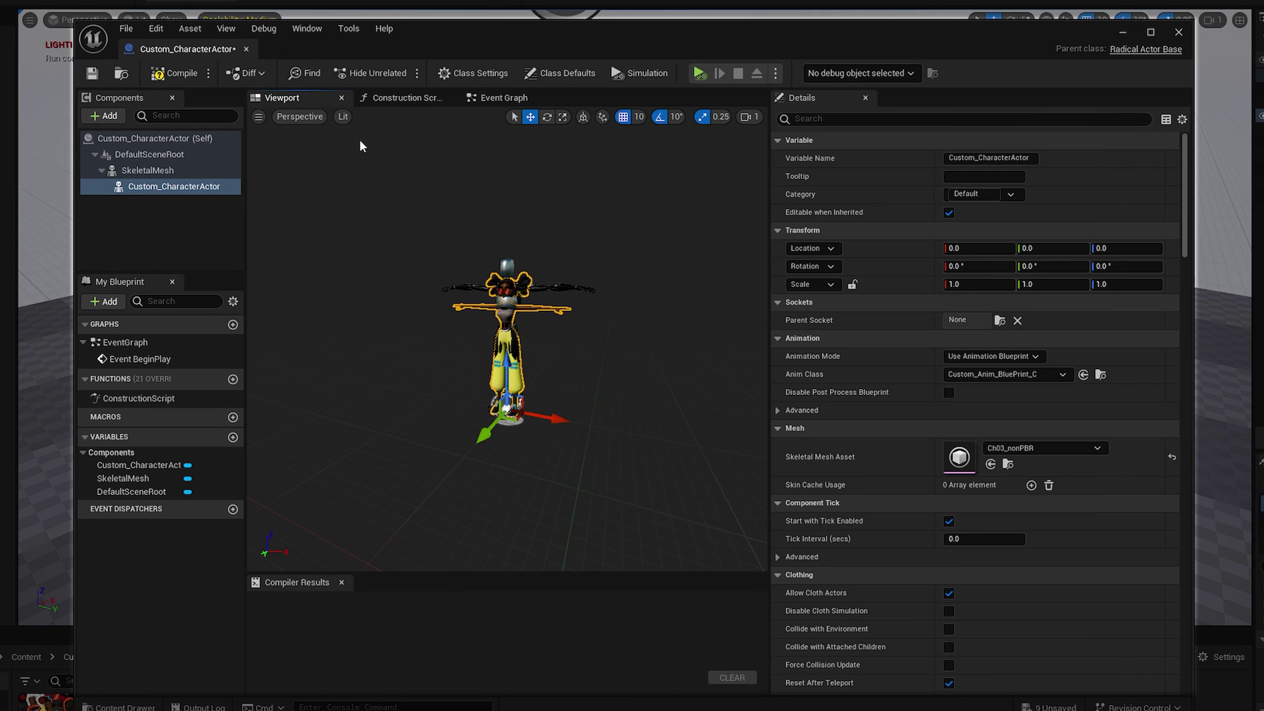
scroll(574, 313, up, 5)
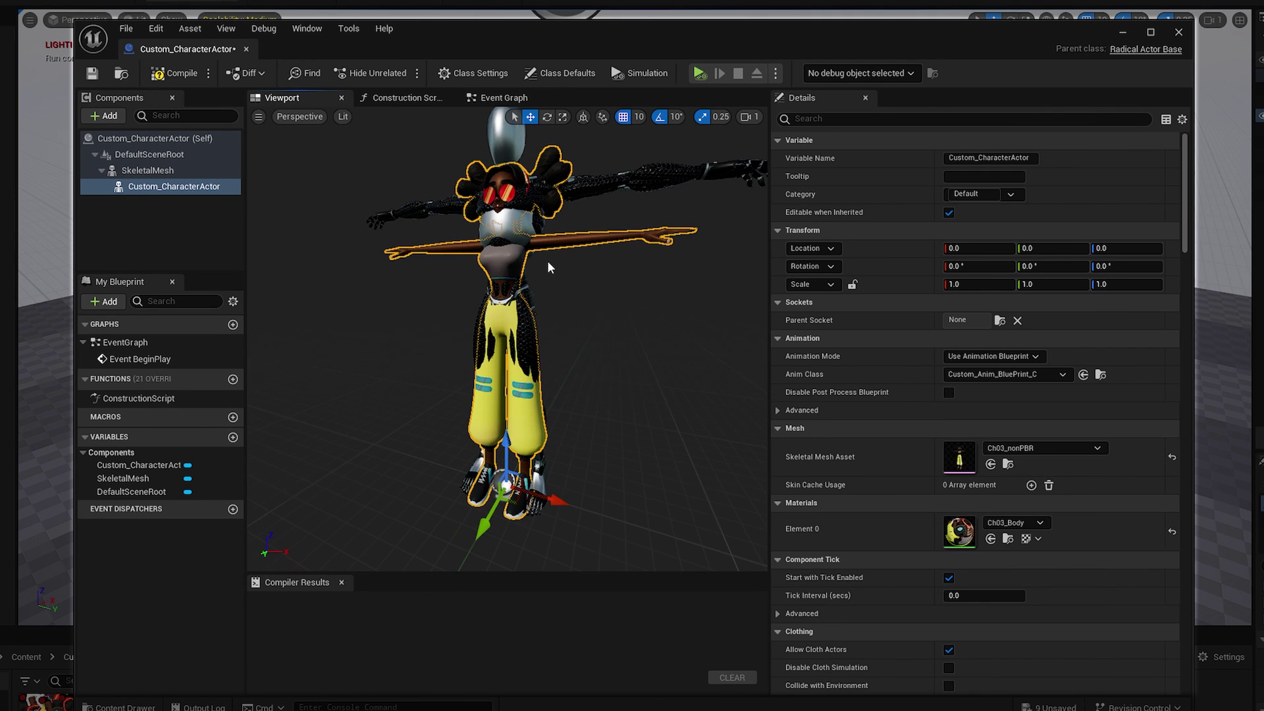
alt+drag(547, 266, 637, 259)
drag(517, 310, 507, 309)
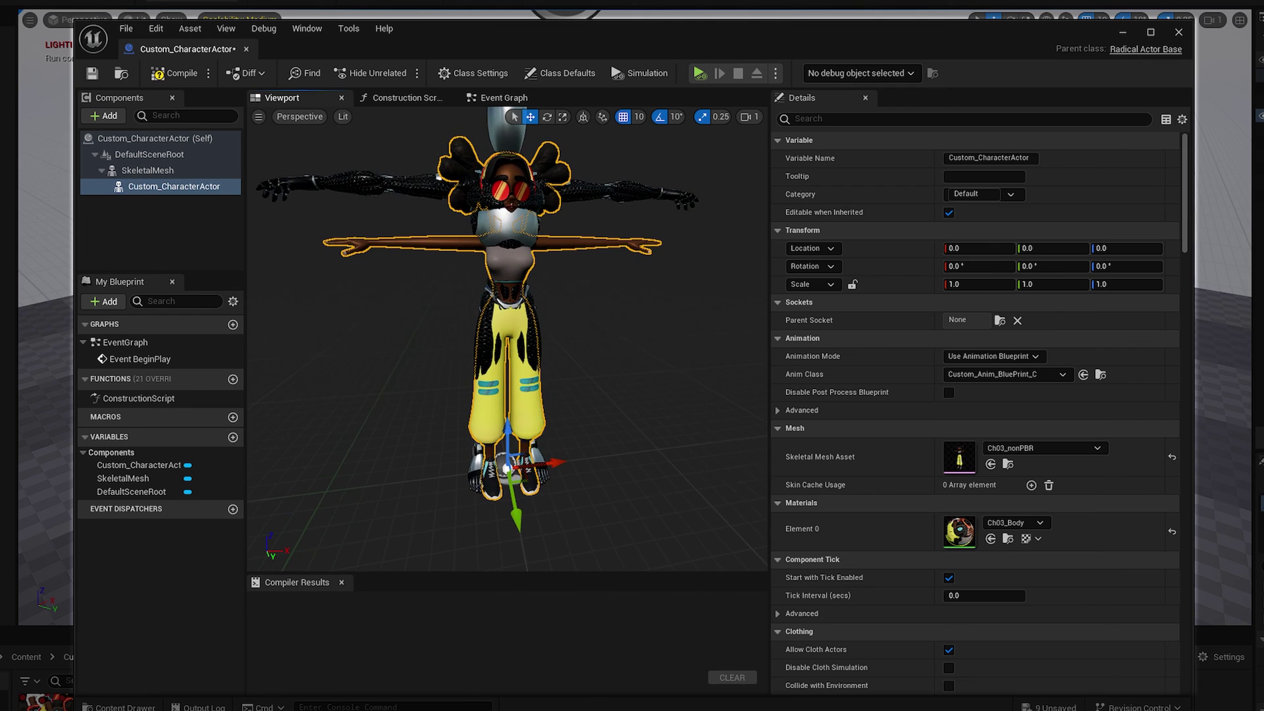
click(162, 171)
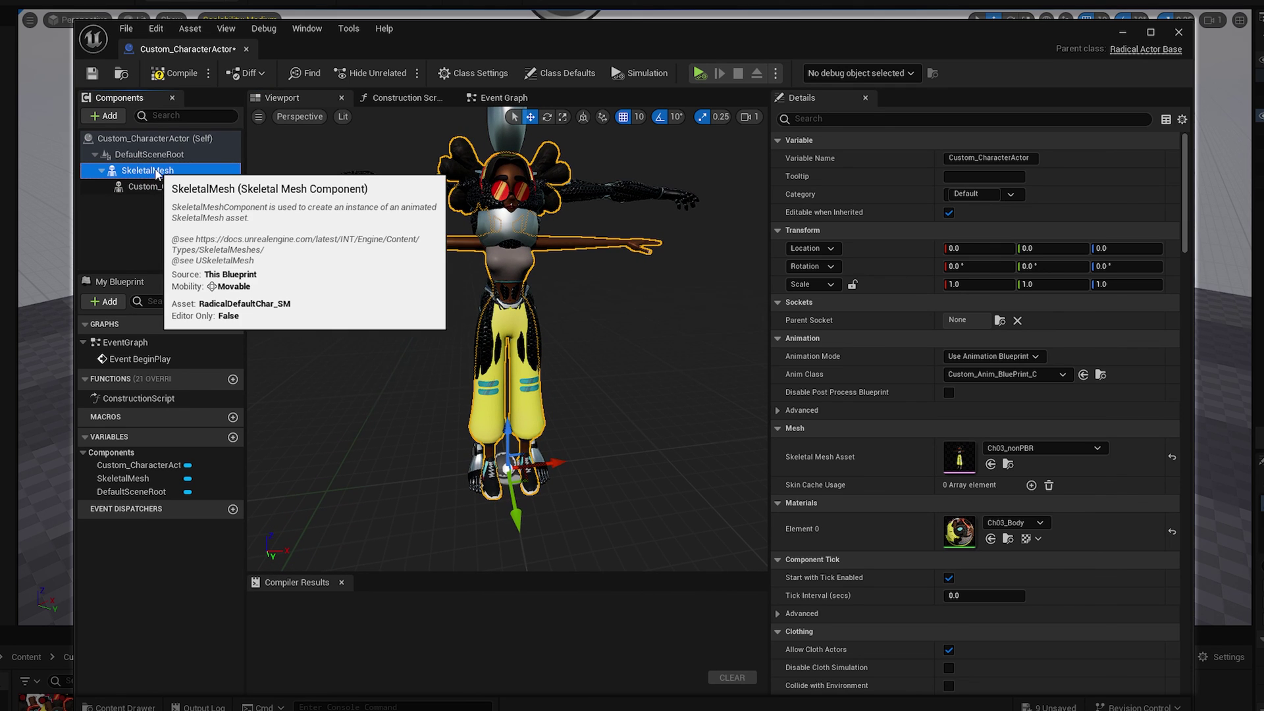
click(932, 119)
text(vi)
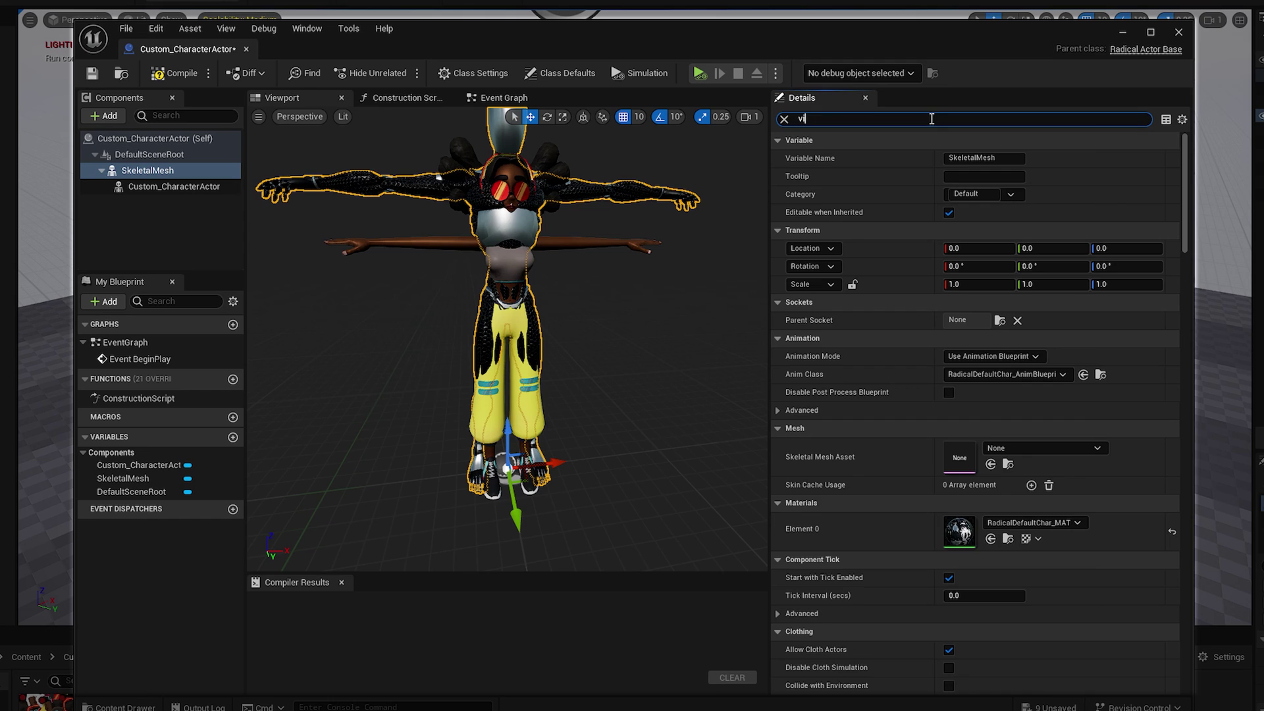
text(si)
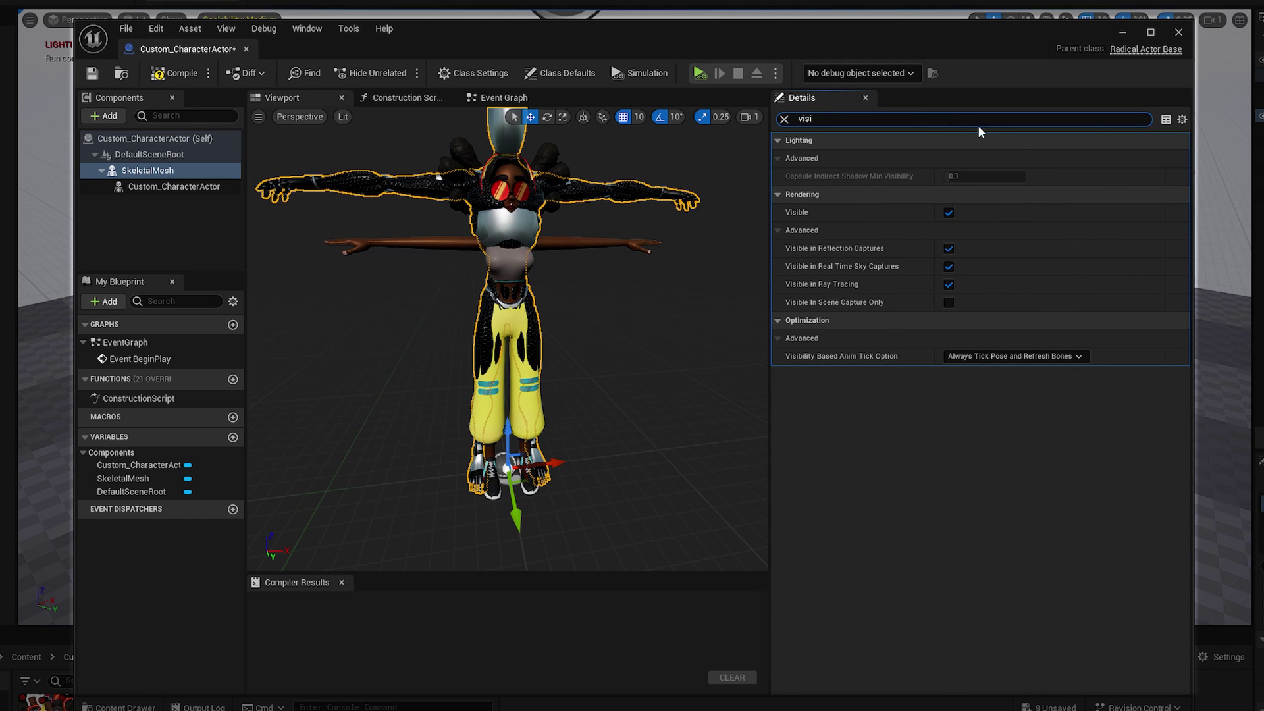
click(949, 213)
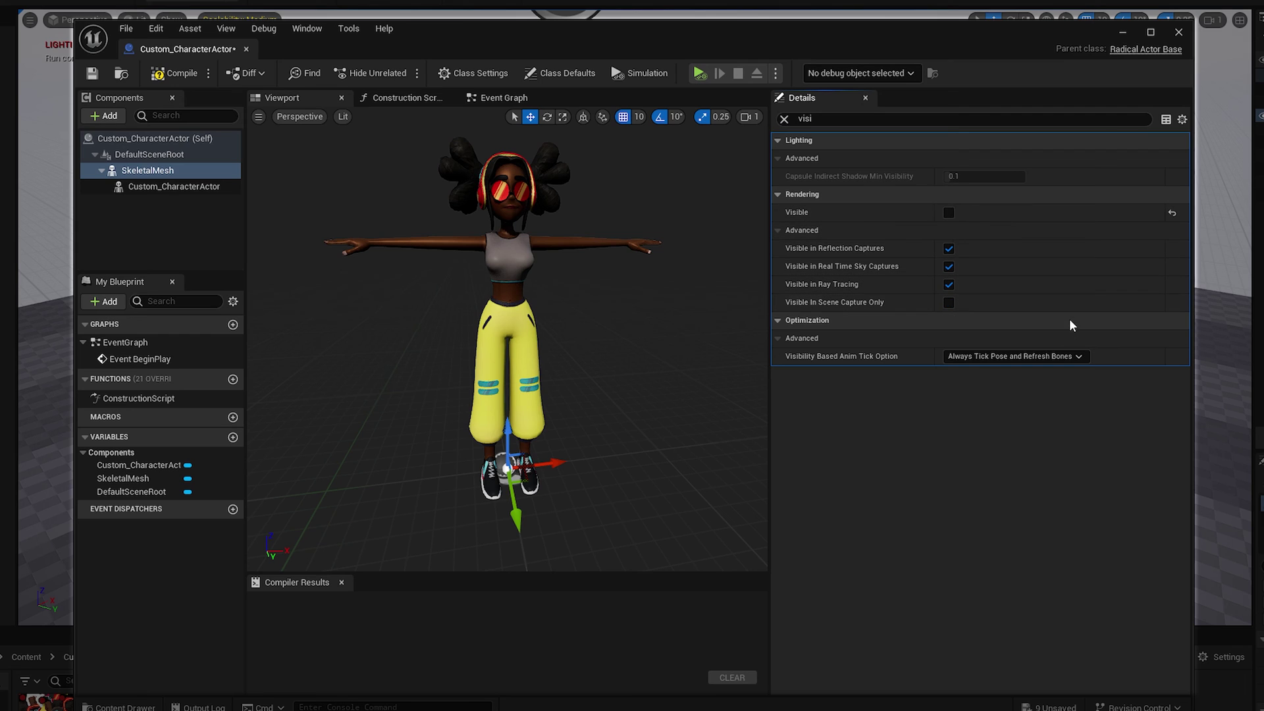
Set SkeletalMesh's Visibility Based Anim Tick Option to Always Tick Pose and Refresh Bones, then compile, save and close the blueprint
click(1070, 356)
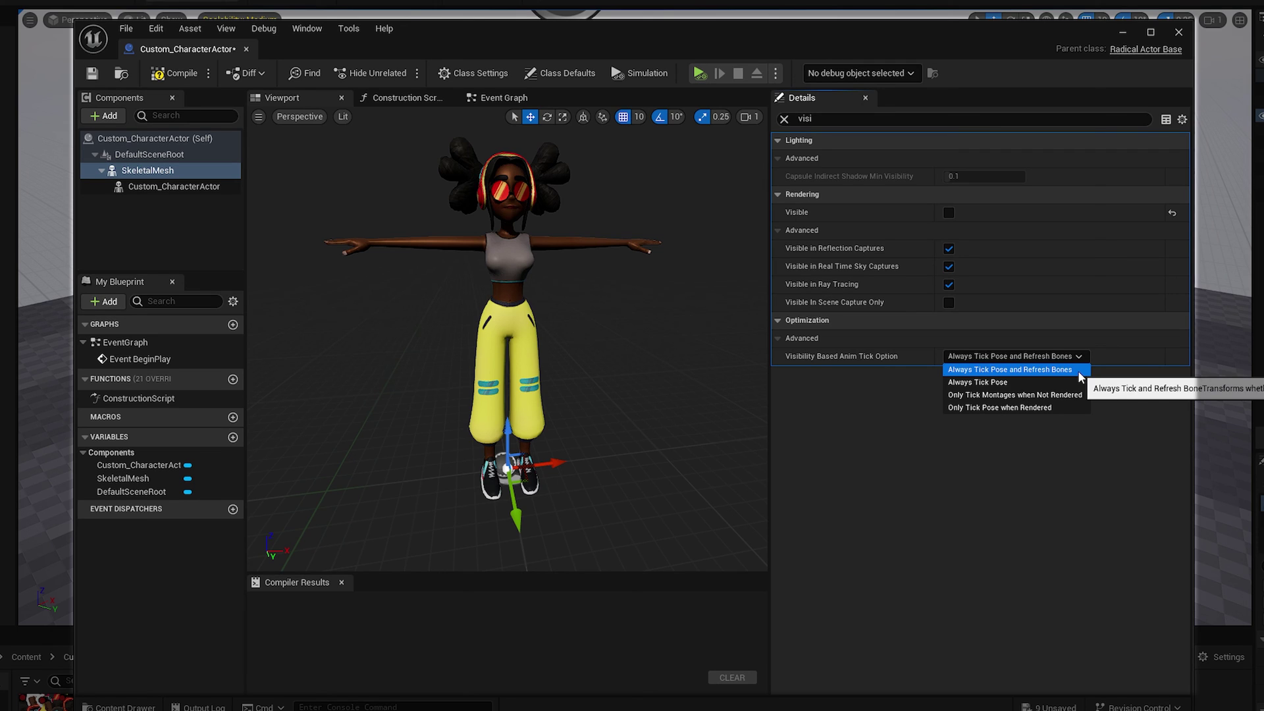
click(1077, 370)
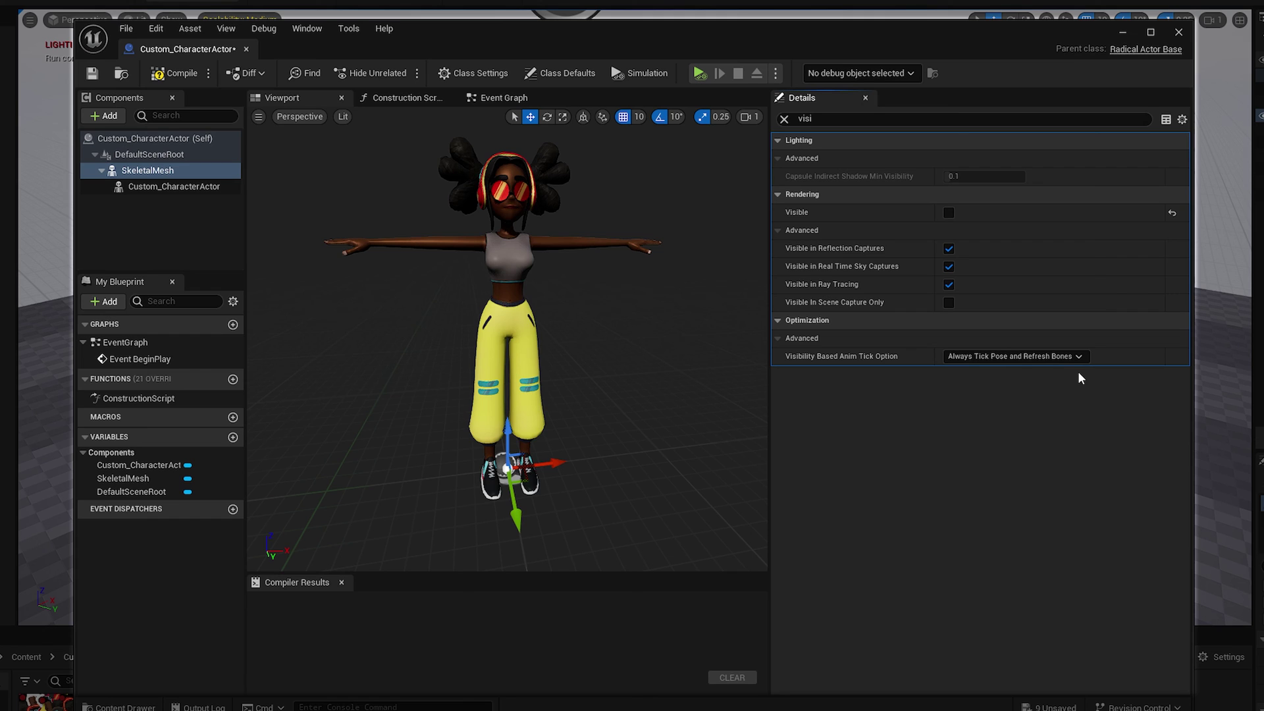
click(175, 73)
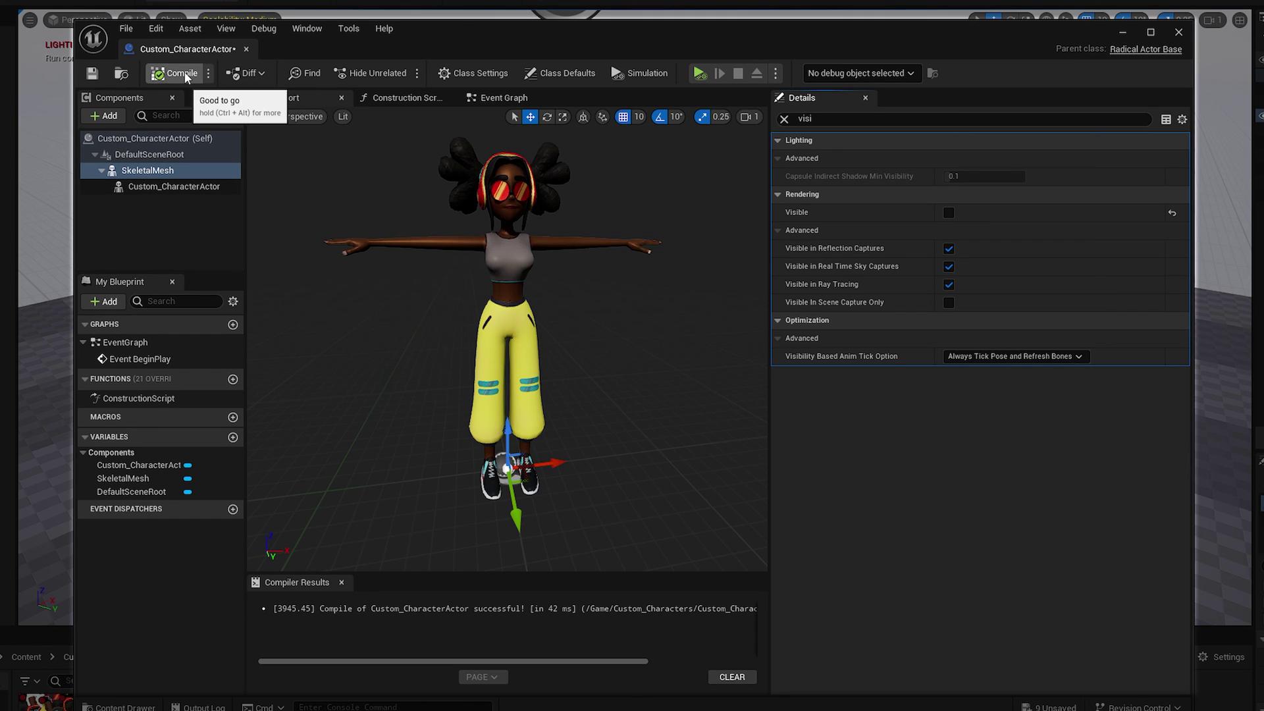
click(92, 74)
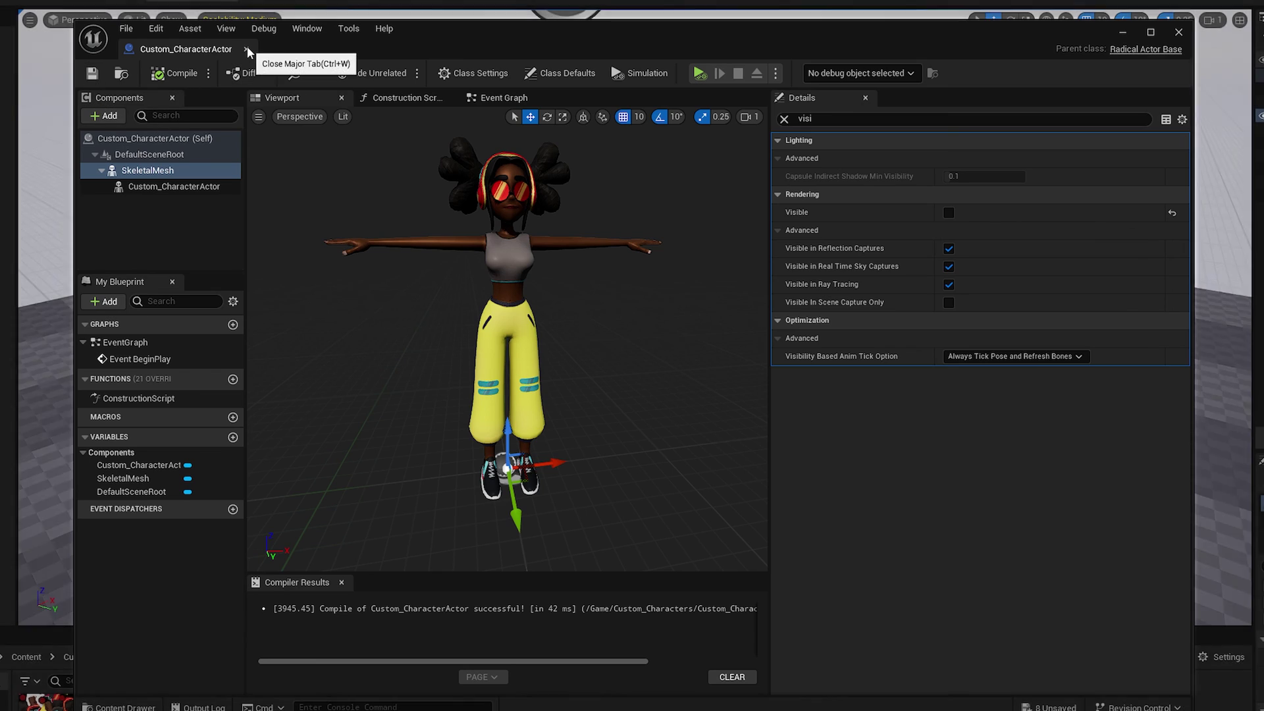
click(246, 50)
Connect to the RADiCAL Live room and set the Player ID of the character in the middle of the floor to player-id-3
click(124, 190)
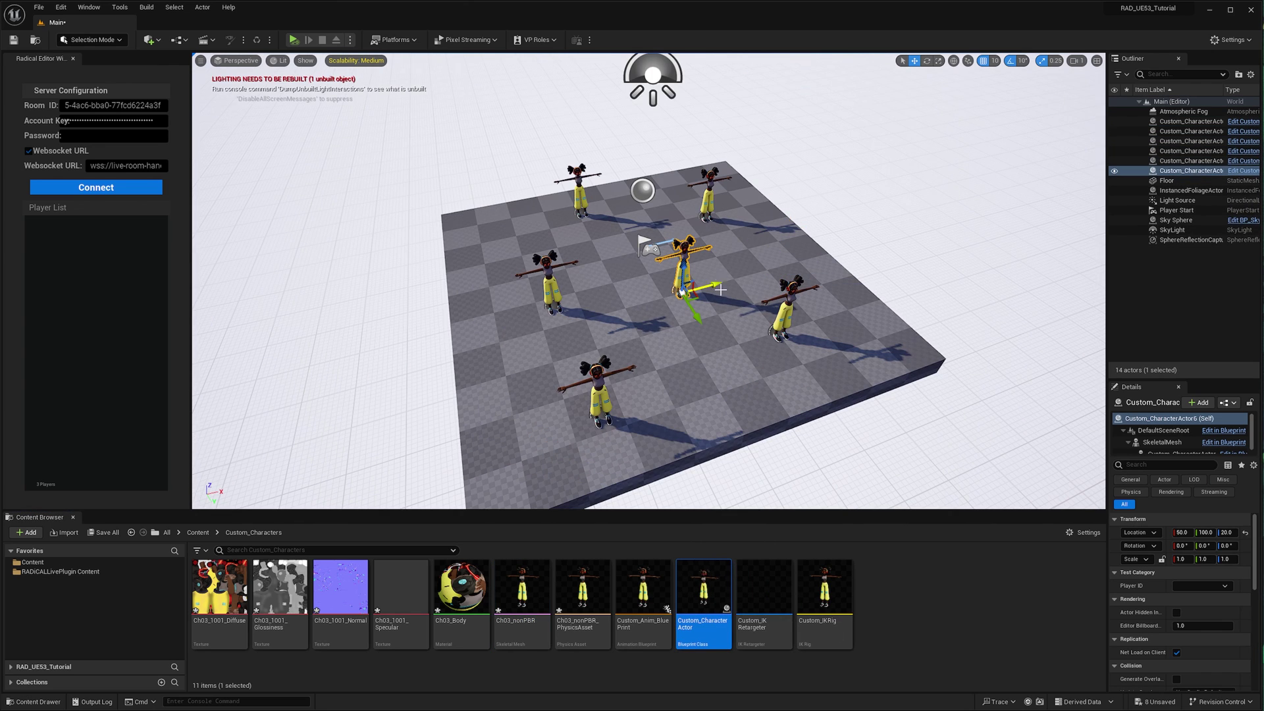
click(125, 188)
click(1179, 573)
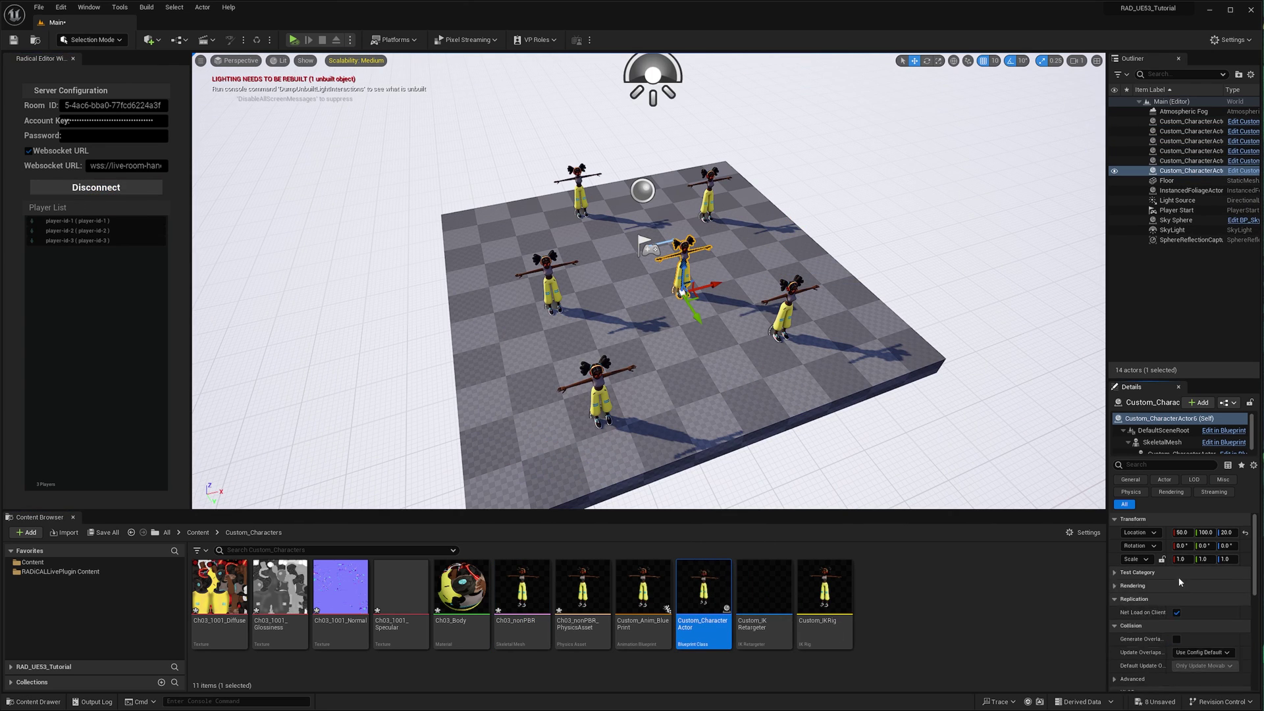
click(1179, 572)
click(1200, 585)
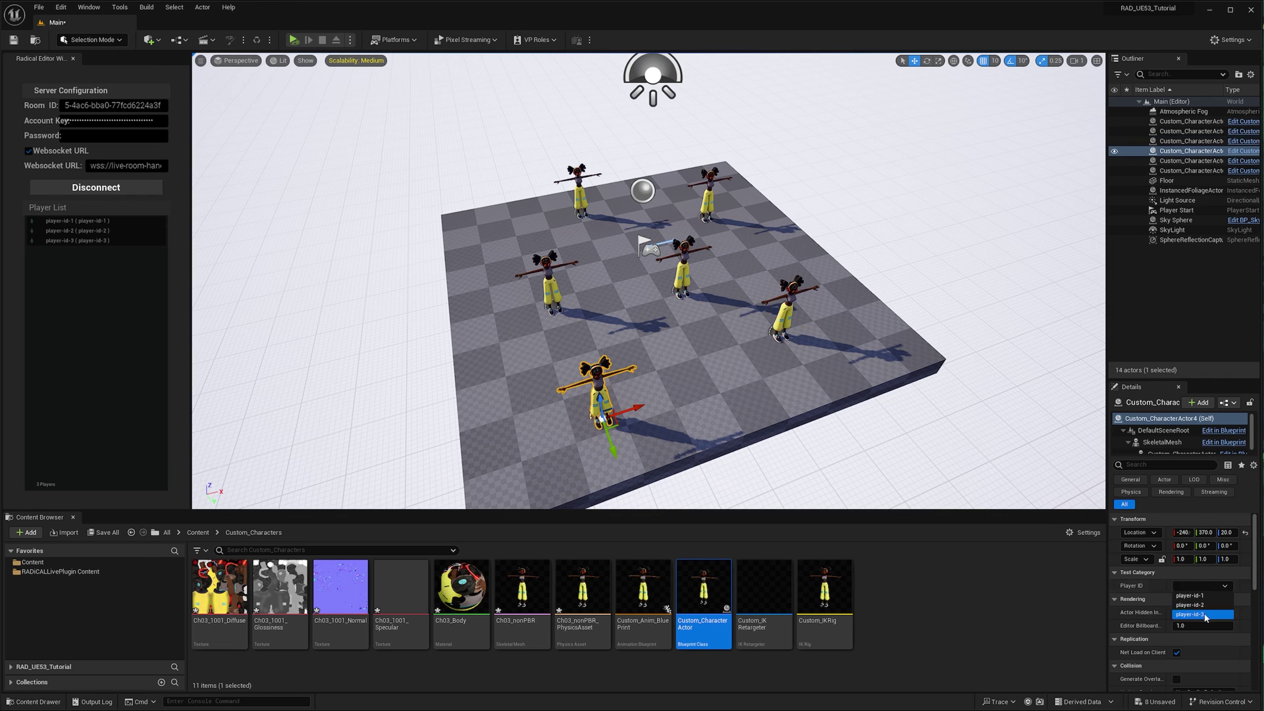
click(1205, 615)
Assign player-id-2 as the Player ID of the far-right character and of the character at the floor's middle left
click(708, 197)
click(1200, 585)
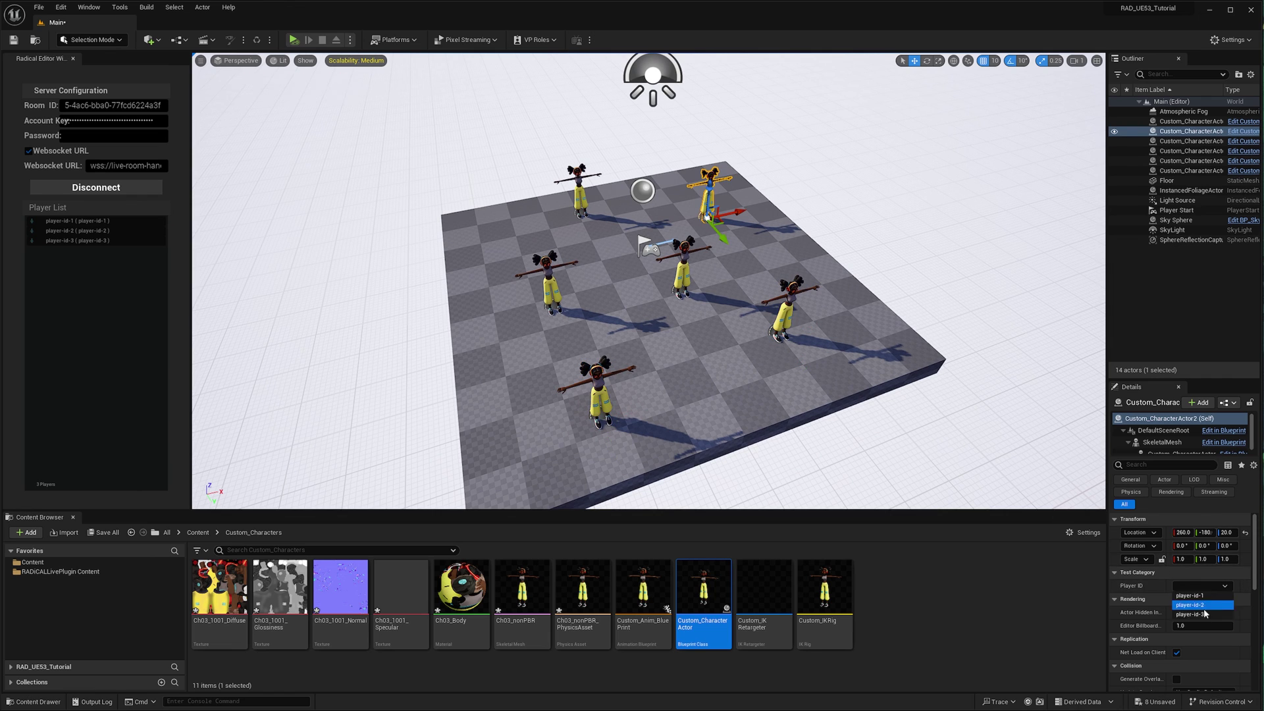
click(1202, 604)
click(550, 283)
click(1201, 585)
click(1202, 604)
Play the level in the editor and examine the moving characters from a lower viewing angle
click(579, 194)
key(alt+p)
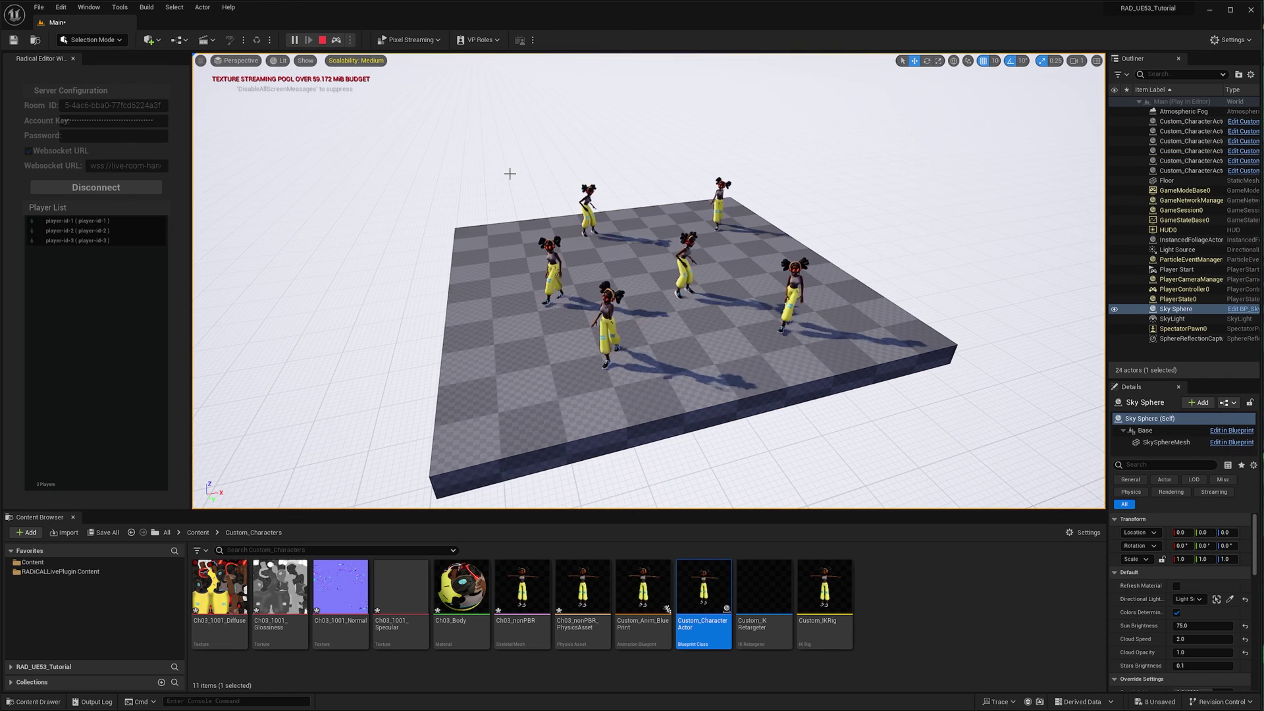
alt+drag(649, 280, 557, 256)
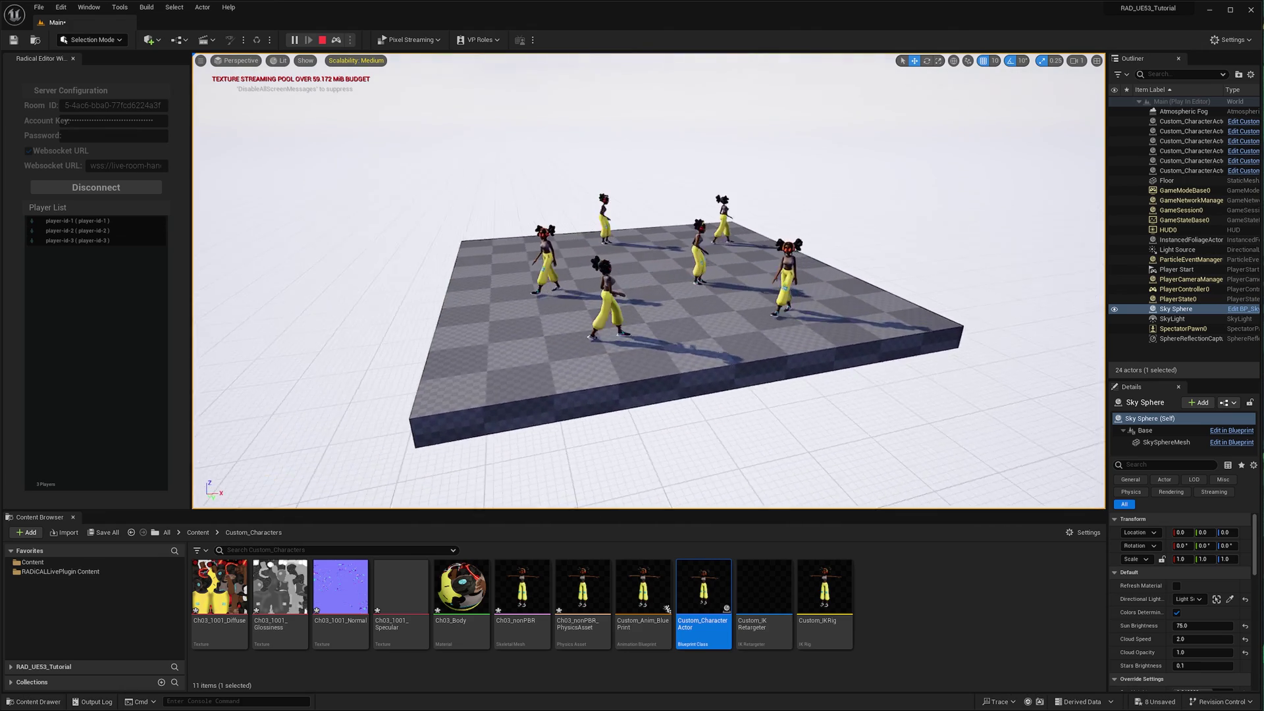